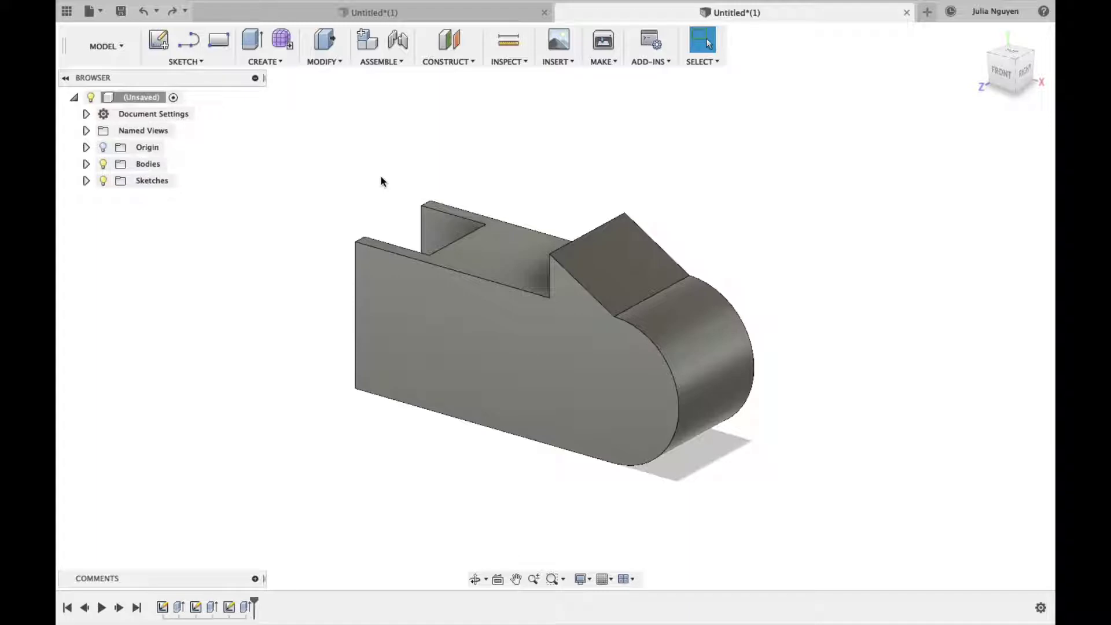
- Show the Construct menu's plane, axis and point tools
click(429, 62)
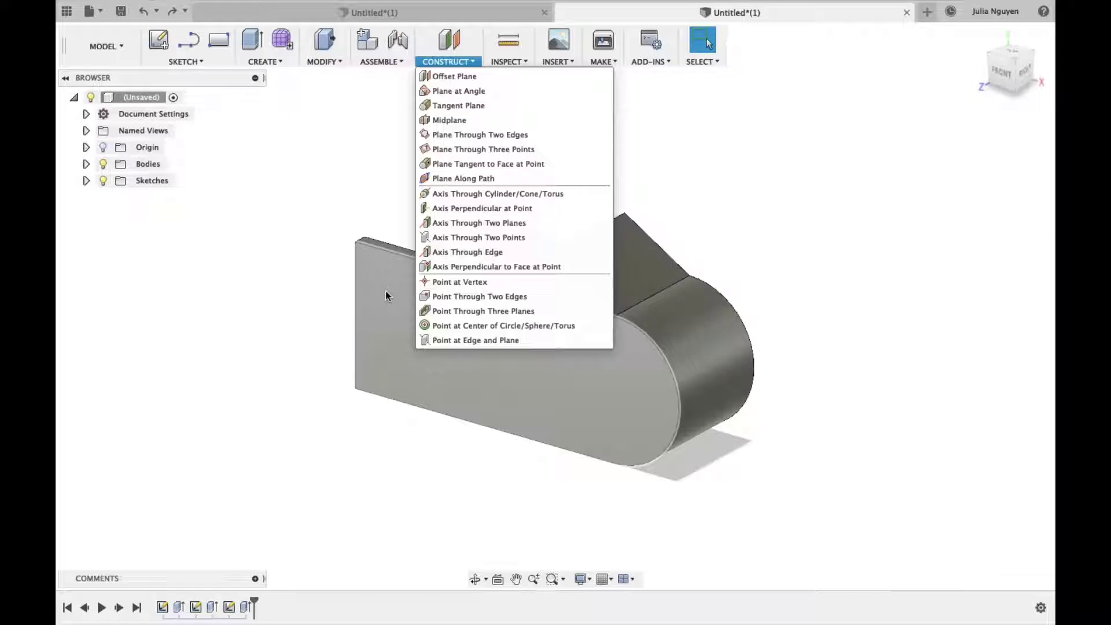
click(283, 300)
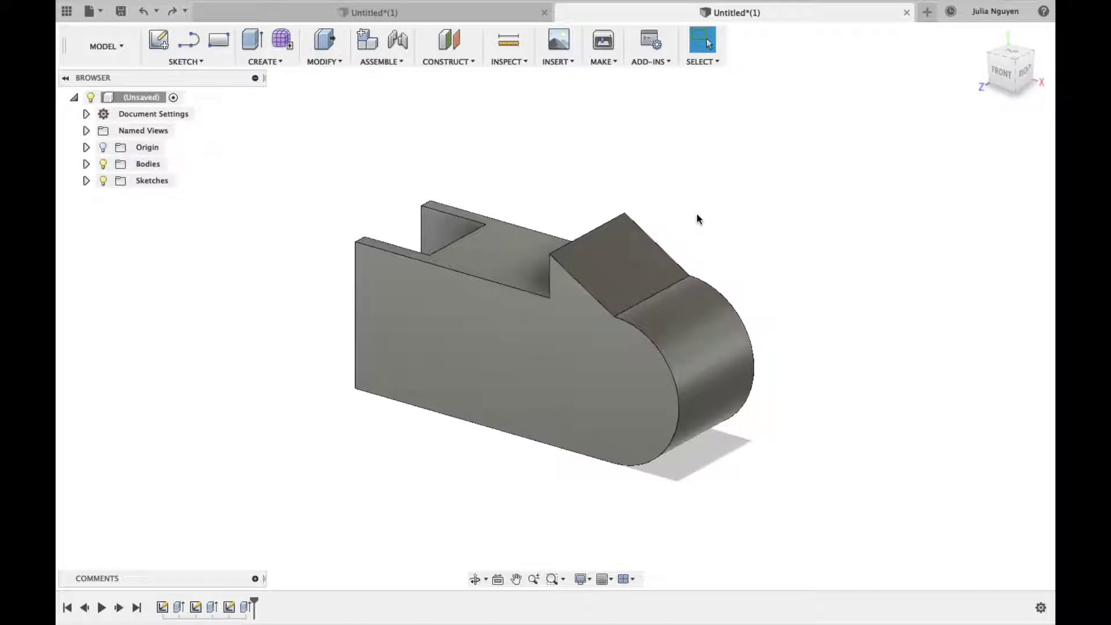
click(451, 63)
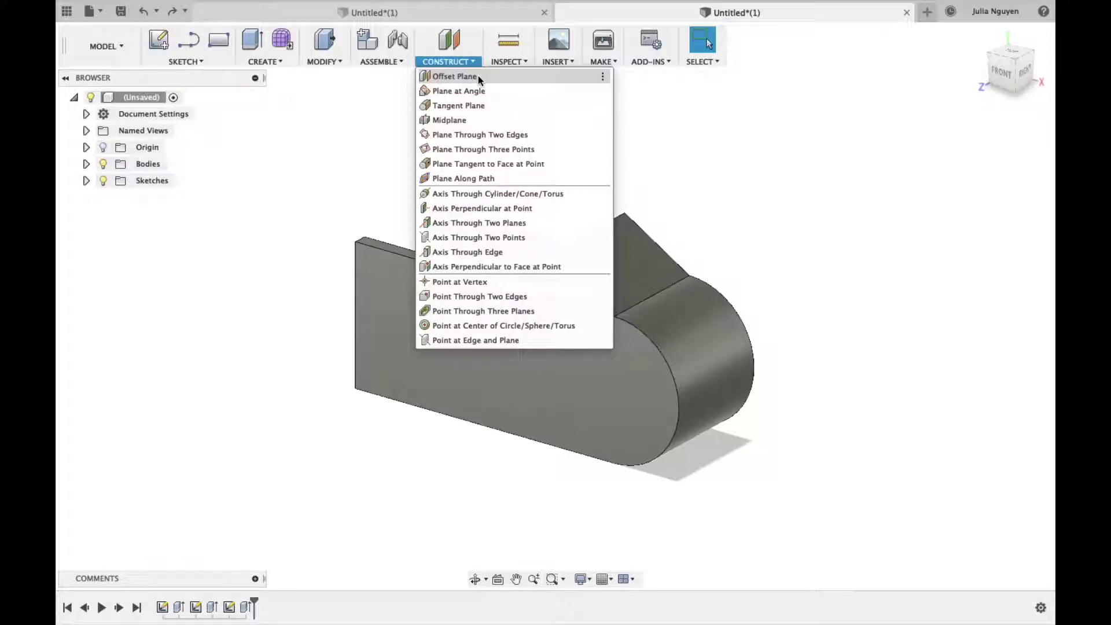
- Create an offset construction plane 40 mm from the part's large side face
click(478, 75)
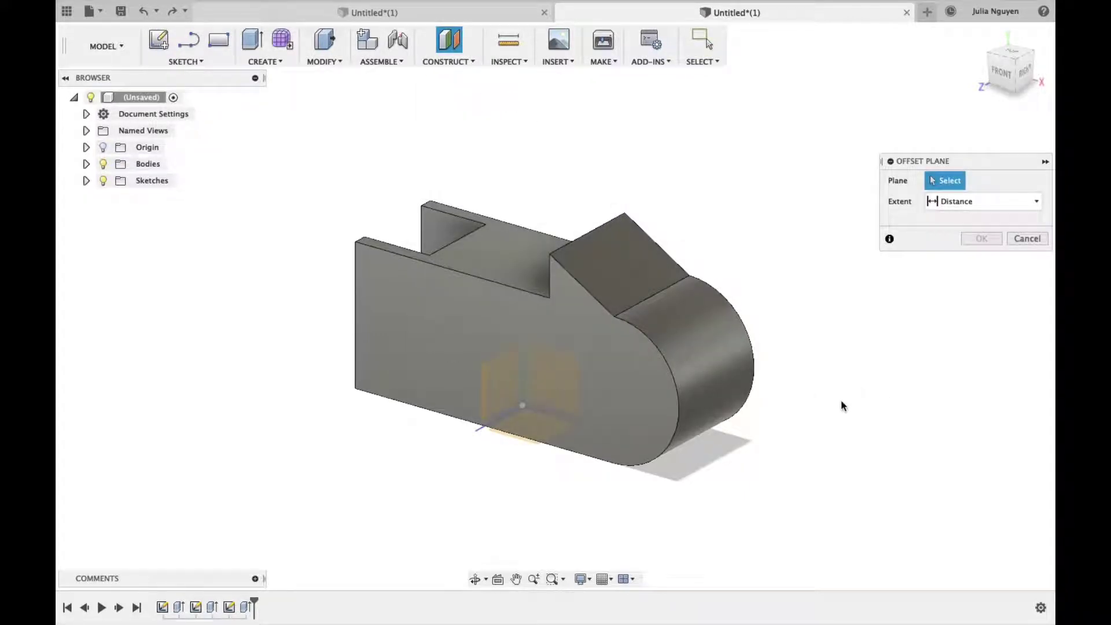
mouse_move(840, 414)
shift+middle_down()
mouse_move(823, 424)
mouse_move(824, 411)
mouse_move(752, 405)
mouse_move(688, 370)
shift+middle_up()
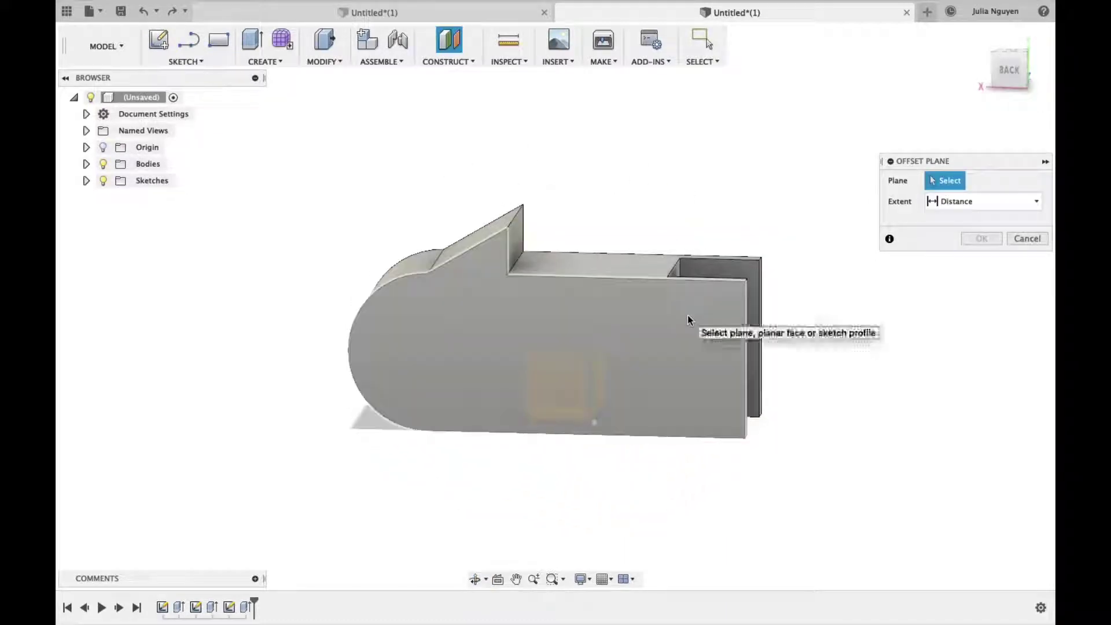
click(688, 317)
shift+middle_drag(644, 520, 735, 532)
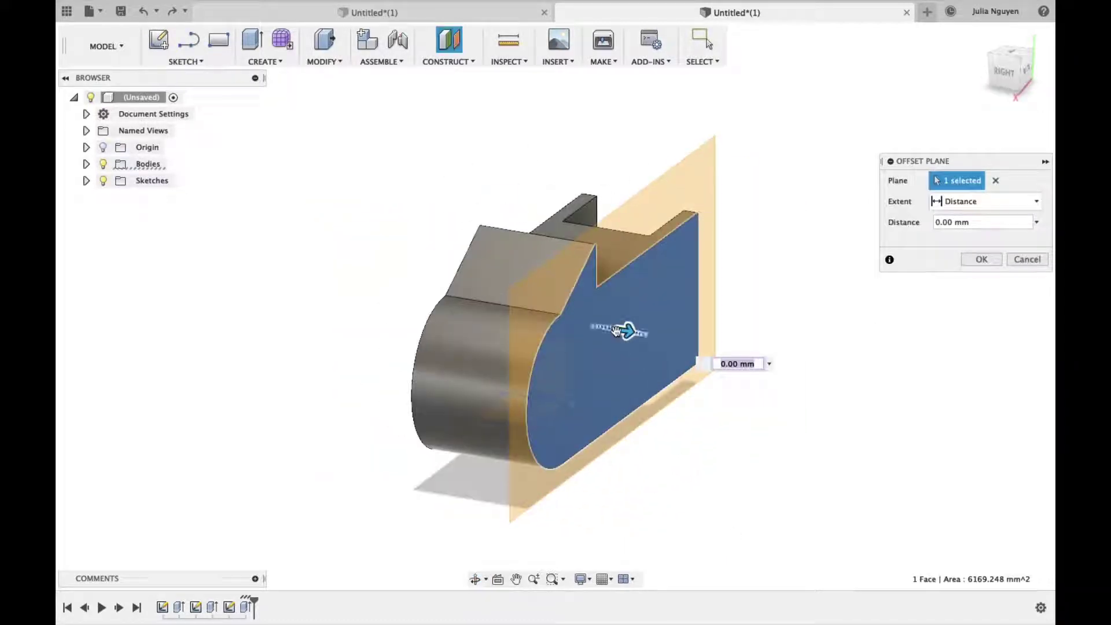
drag(618, 331, 741, 349)
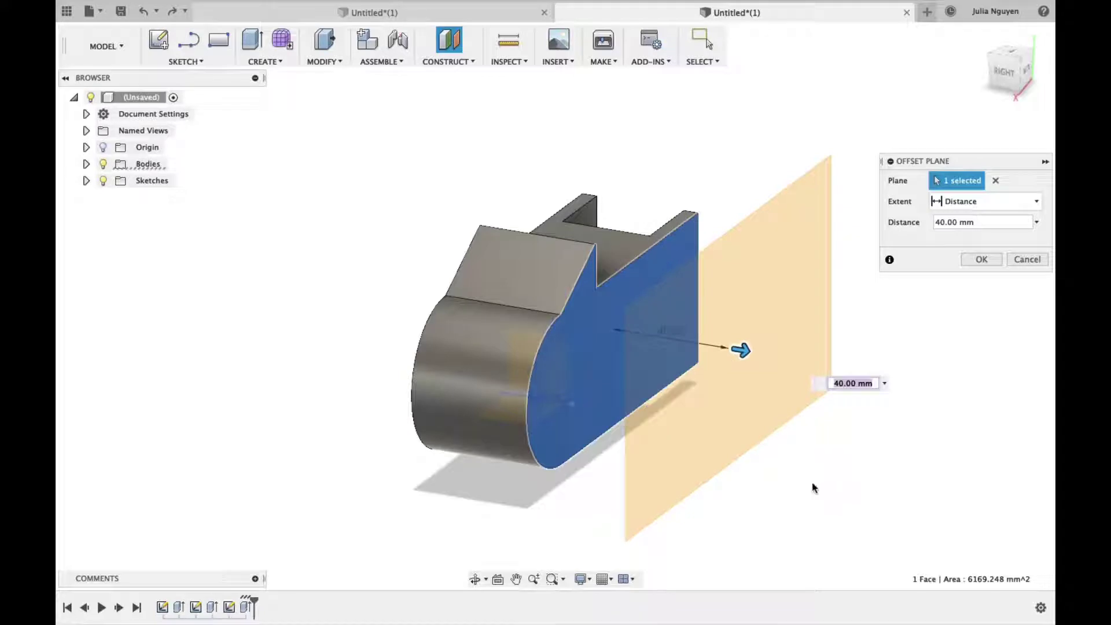
mouse_move(815, 488)
shift+middle_down()
mouse_move(903, 488)
mouse_move(783, 493)
mouse_move(776, 508)
mouse_move(794, 513)
mouse_move(845, 513)
mouse_move(762, 505)
mouse_move(457, 424)
mouse_move(657, 471)
mouse_move(513, 454)
mouse_move(465, 472)
mouse_move(556, 480)
shift+middle_up()
click(982, 259)
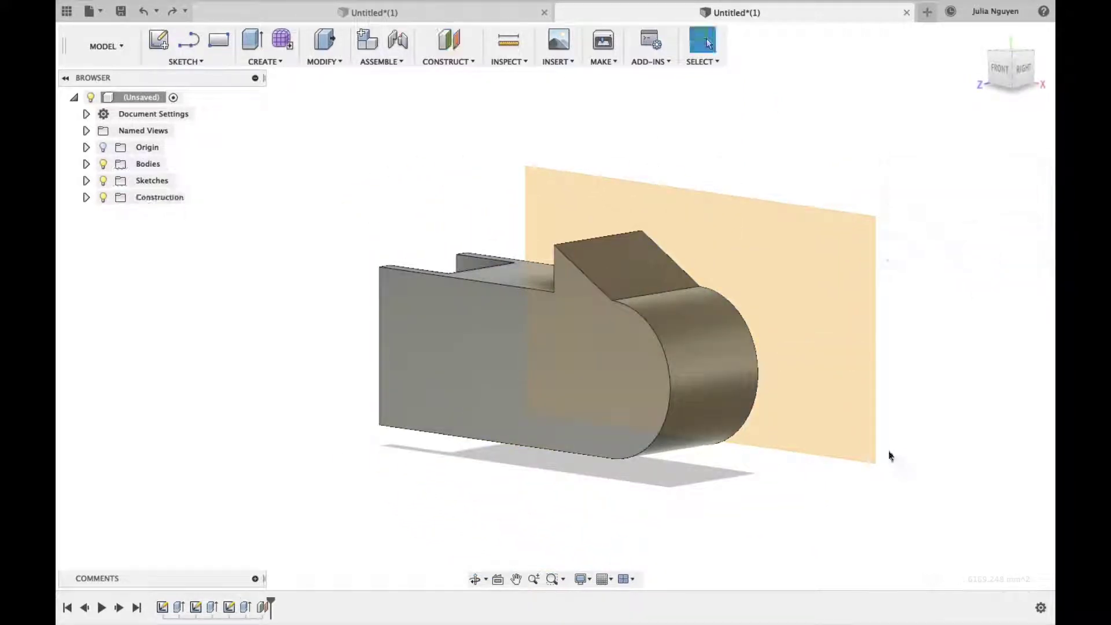
shift+middle_drag(905, 425, 868, 415)
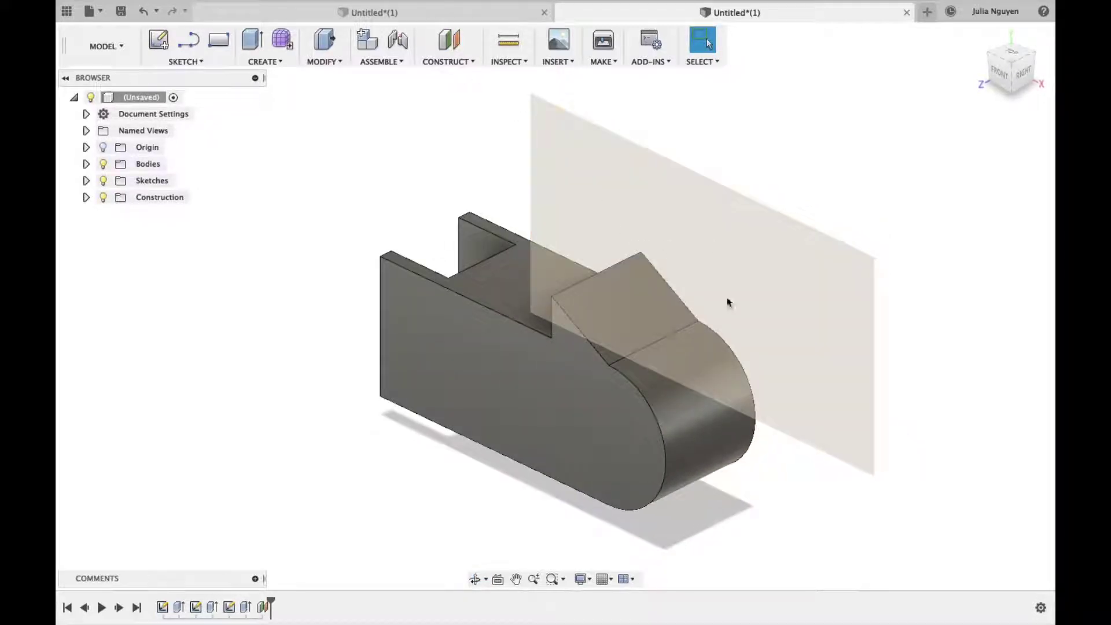
shift+middle_drag(889, 455, 677, 447)
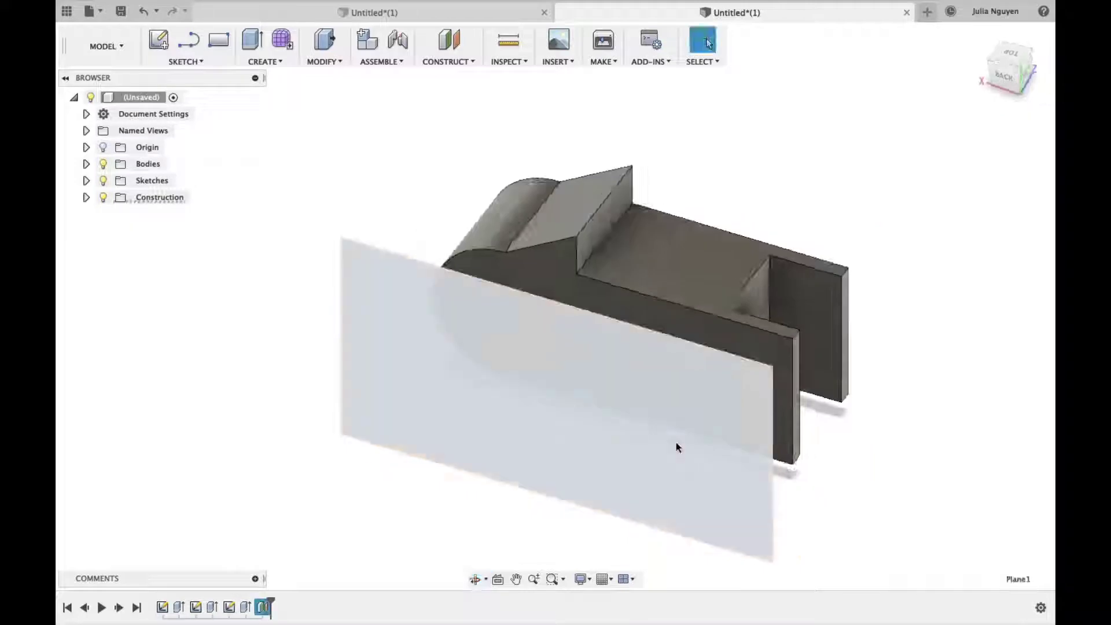
- Sketch a 55 × 25 mm rectangle on the offset plane
key(r)
click(676, 443)
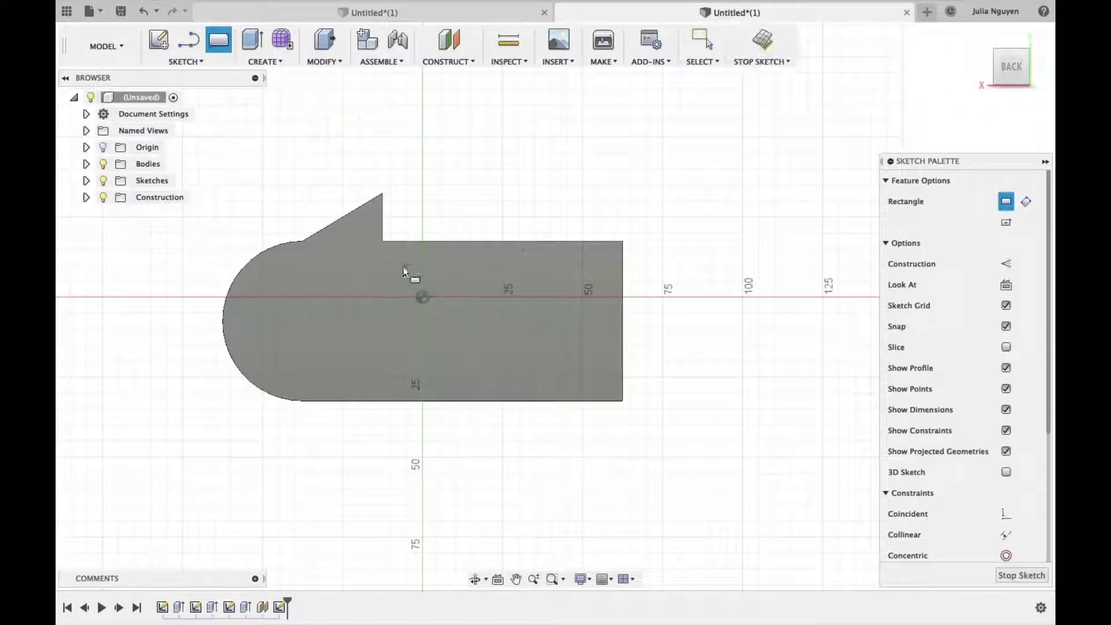
click(391, 265)
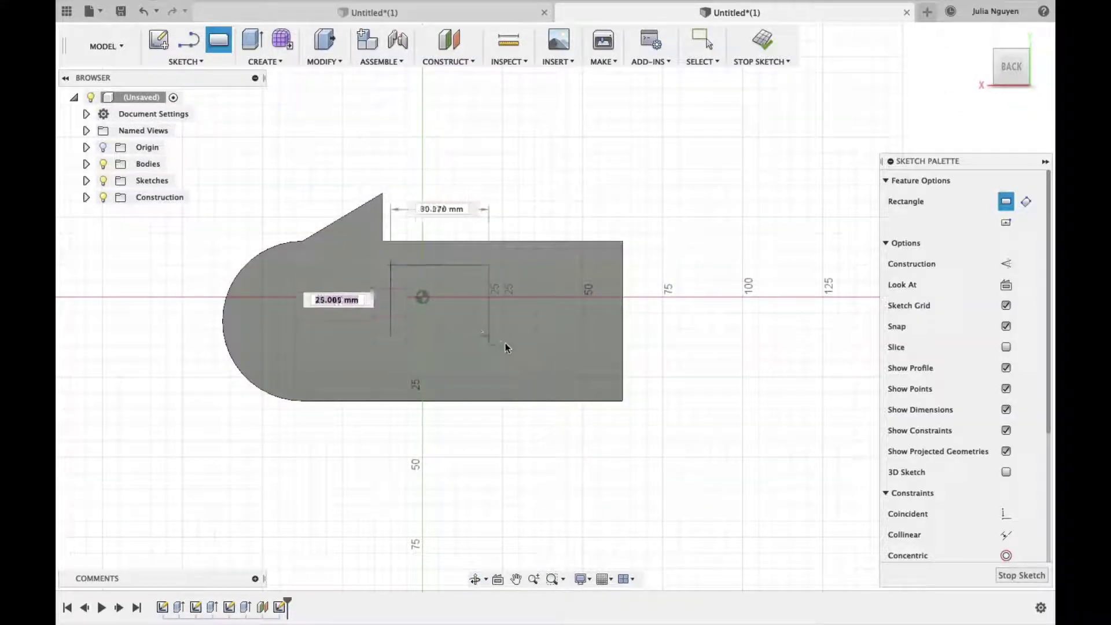
click(565, 344)
- Extrude the rectangle 20 mm as a separate new body
key(e)
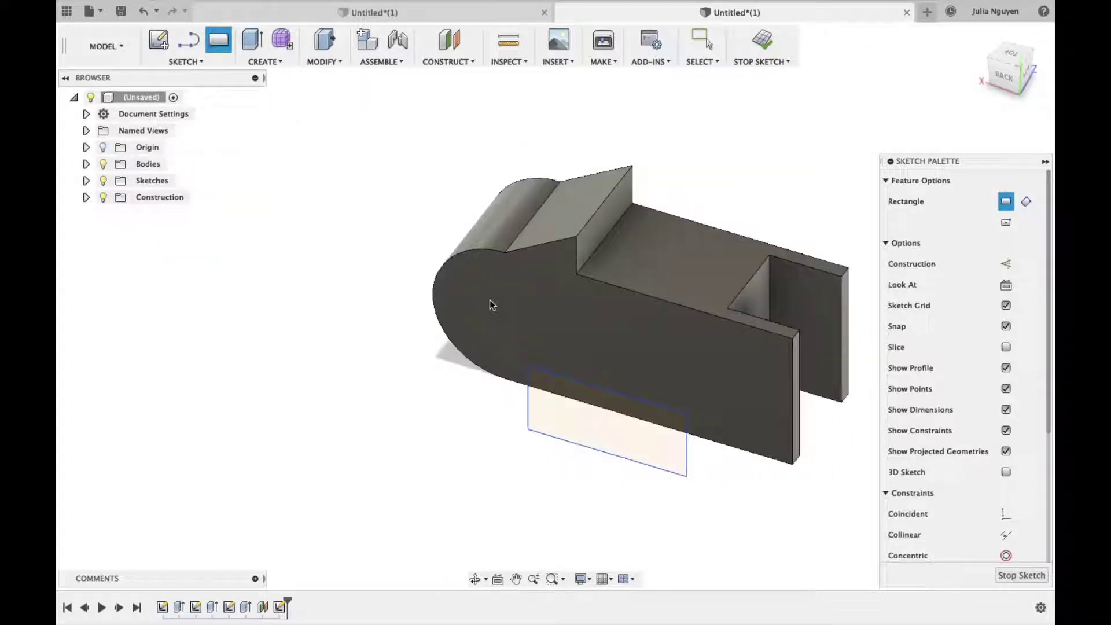
click(581, 409)
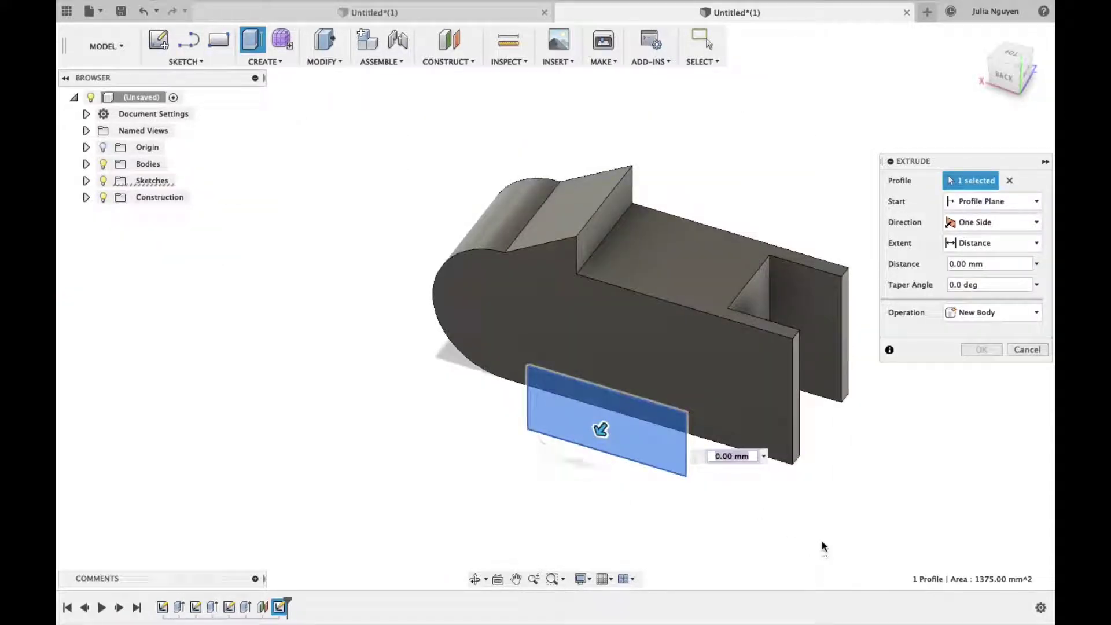
shift+middle_drag(824, 546, 713, 530)
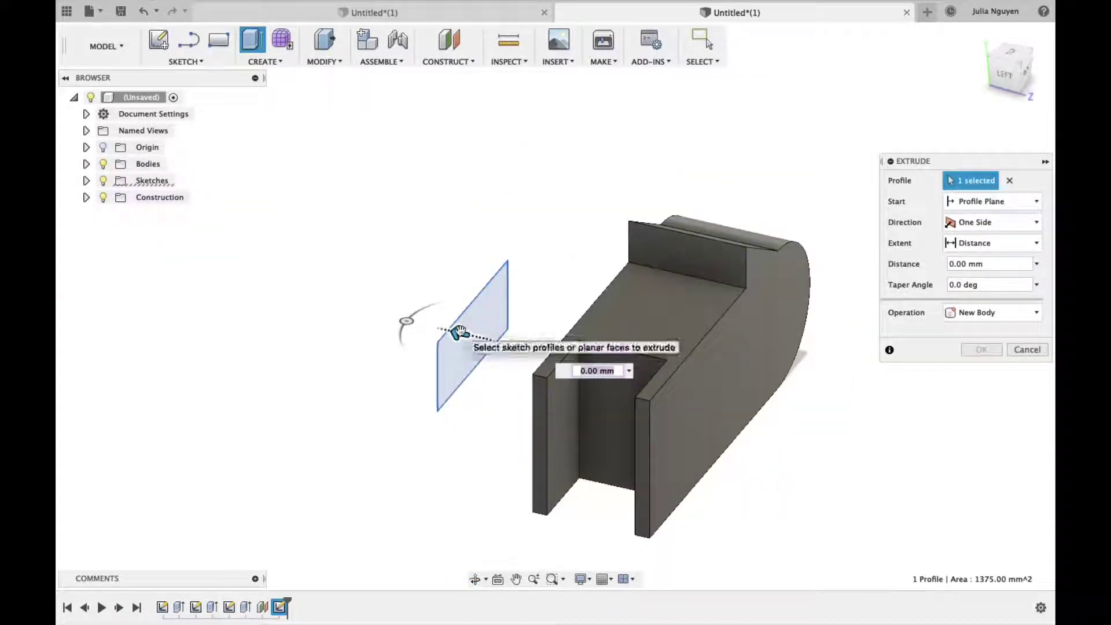
drag(459, 331, 399, 319)
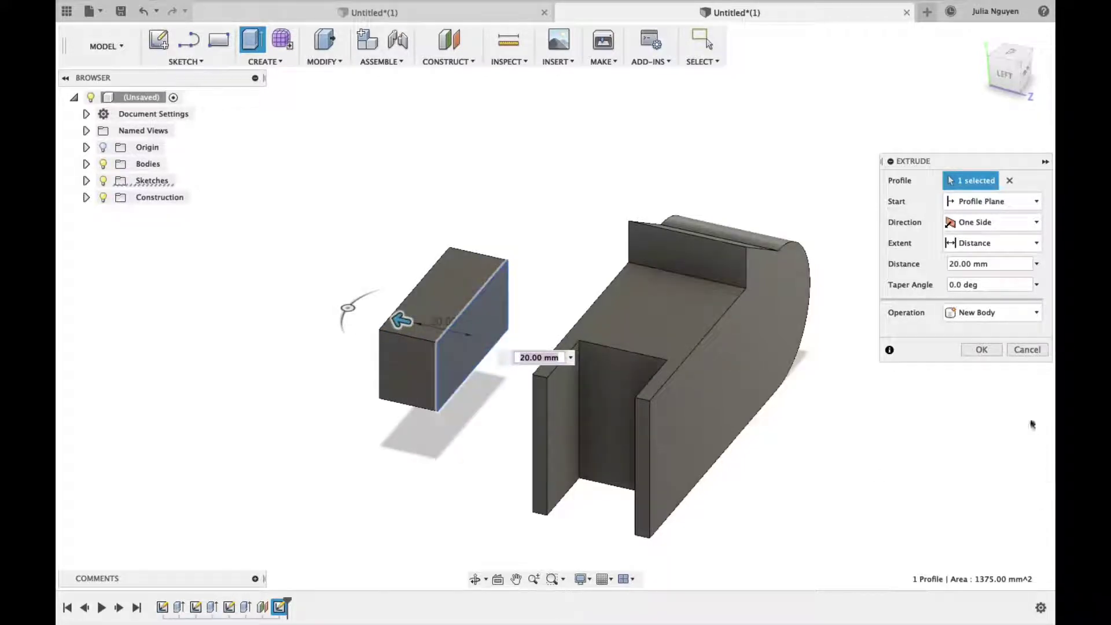
click(974, 351)
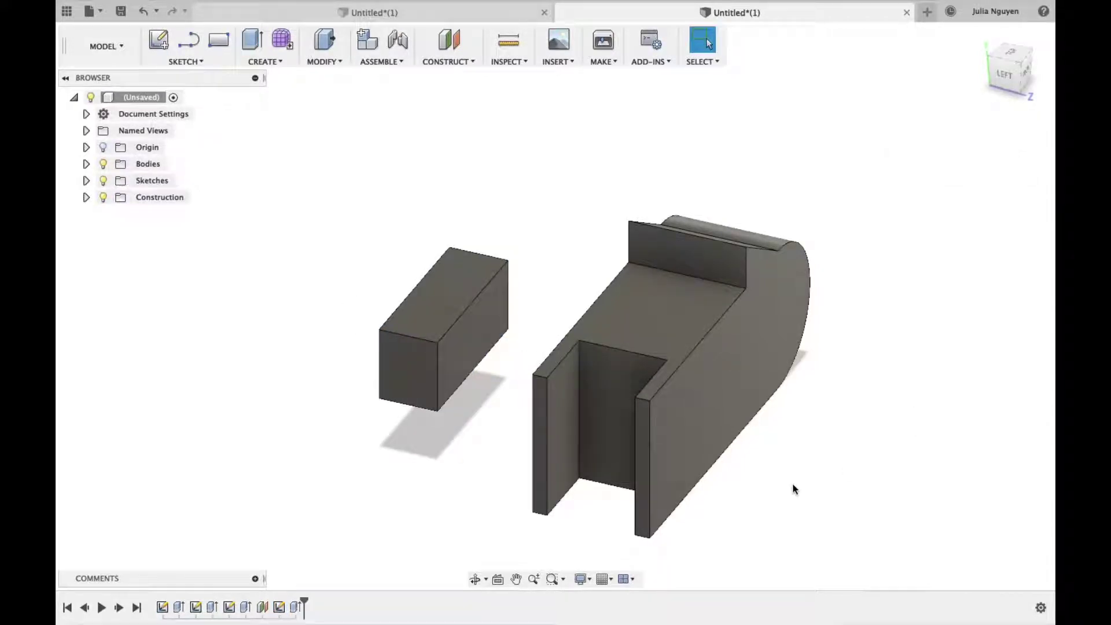
mouse_move(793, 483)
shift+middle_down()
mouse_move(904, 526)
mouse_move(922, 501)
mouse_move(972, 491)
mouse_move(1050, 511)
shift+middle_up()
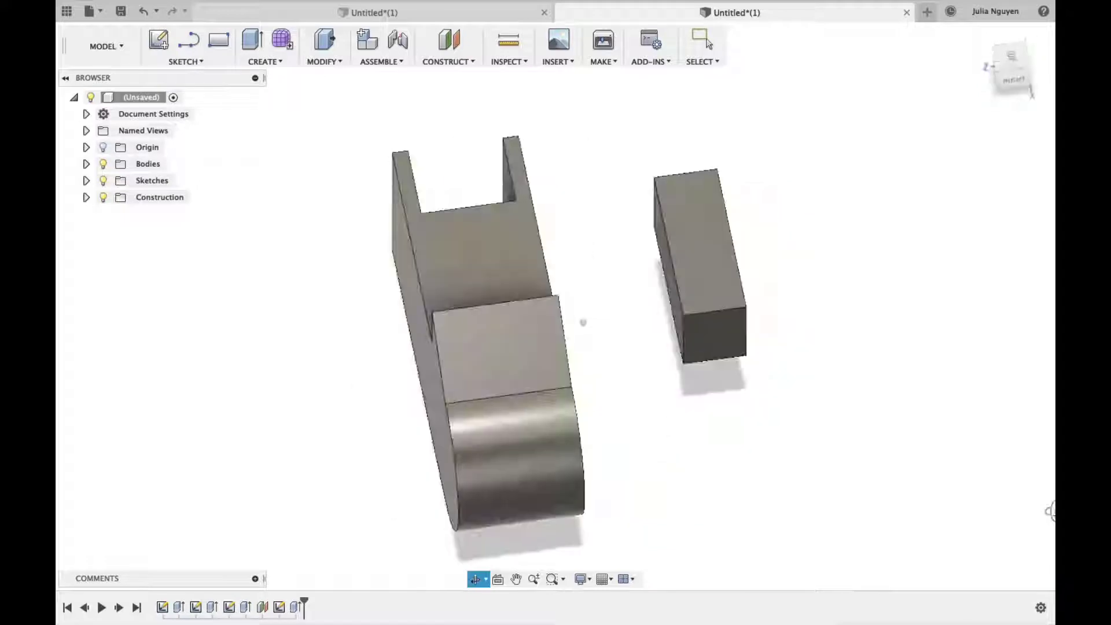
key(F6)
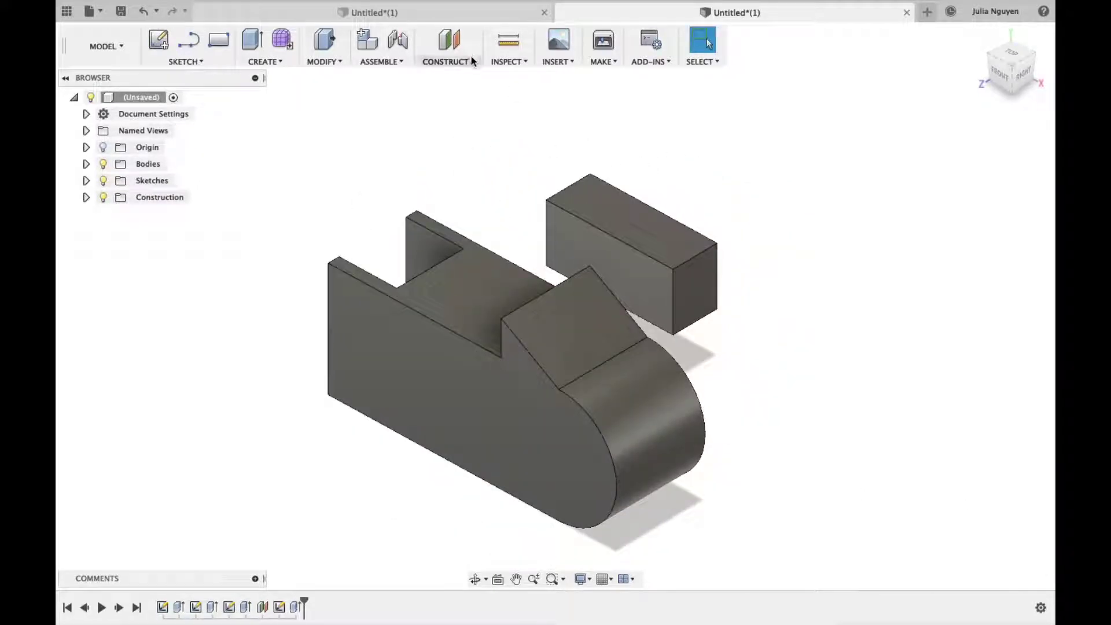
- Create a plane at -115 degrees hinged on the box's 55 mm top edge
click(472, 60)
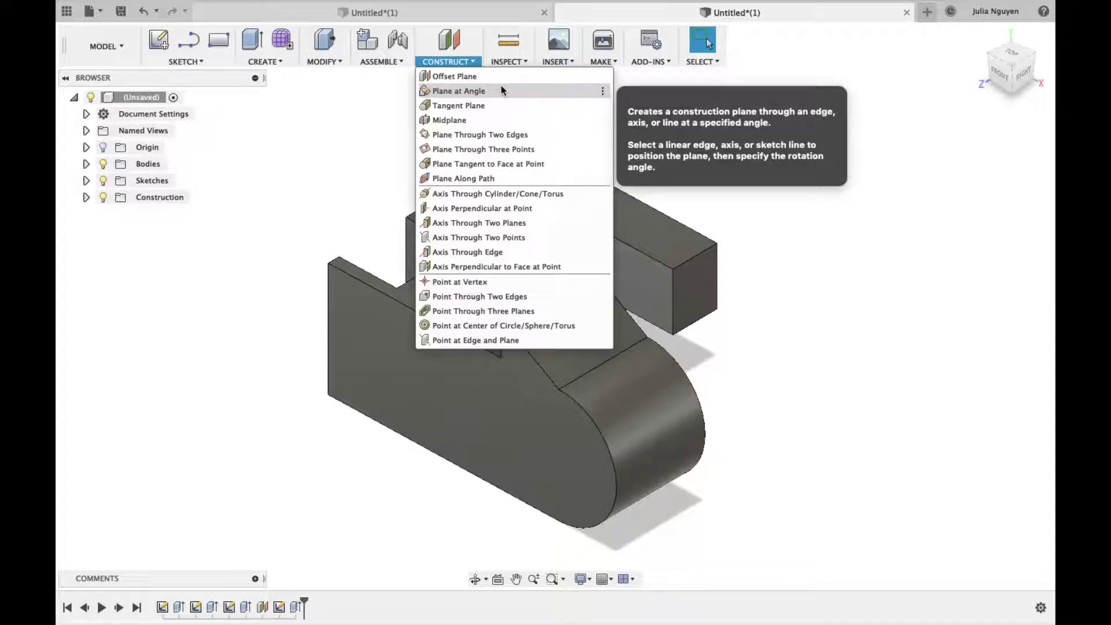
click(472, 92)
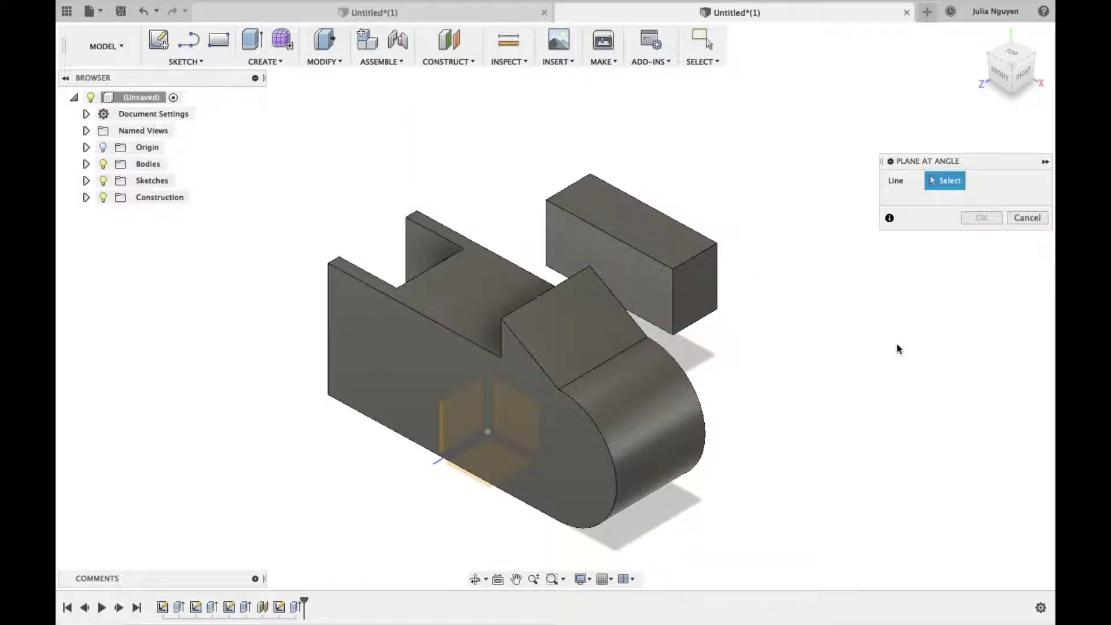
click(698, 235)
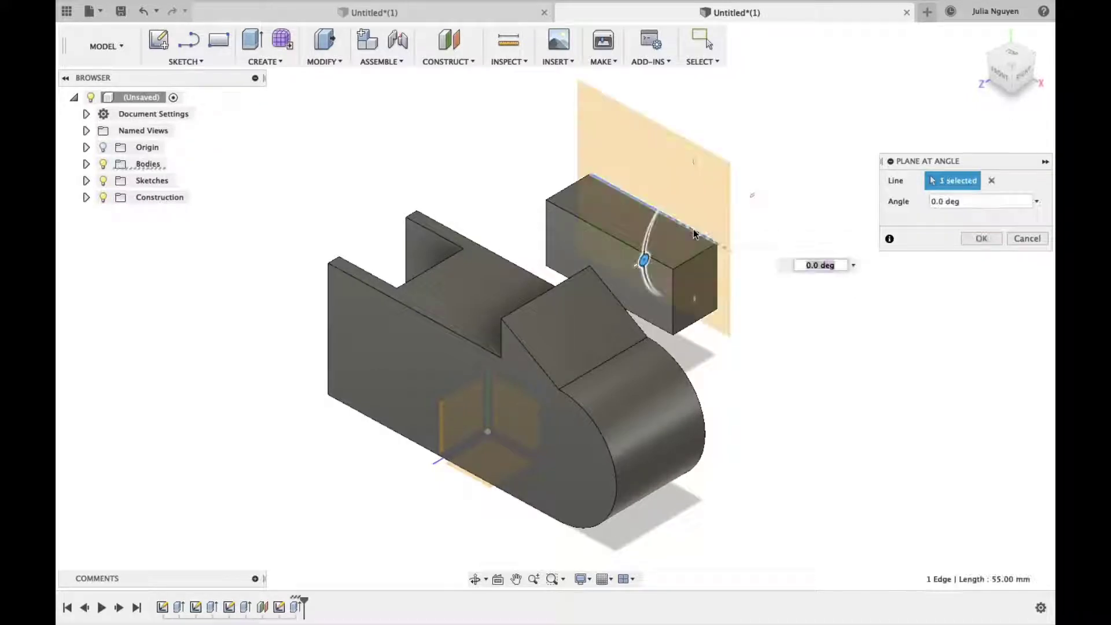
mouse_move(643, 261)
mouse_down()
mouse_move(766, 167)
mouse_move(710, 185)
mouse_move(720, 168)
mouse_up()
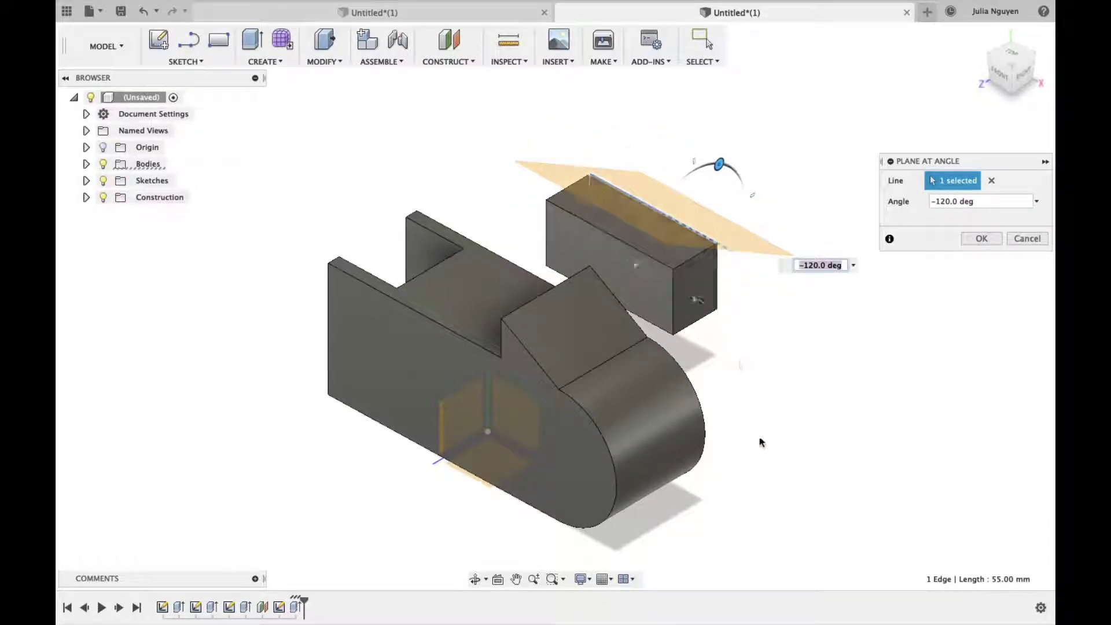
mouse_move(758, 439)
shift+middle_down()
mouse_move(700, 397)
mouse_move(718, 347)
shift+middle_up()
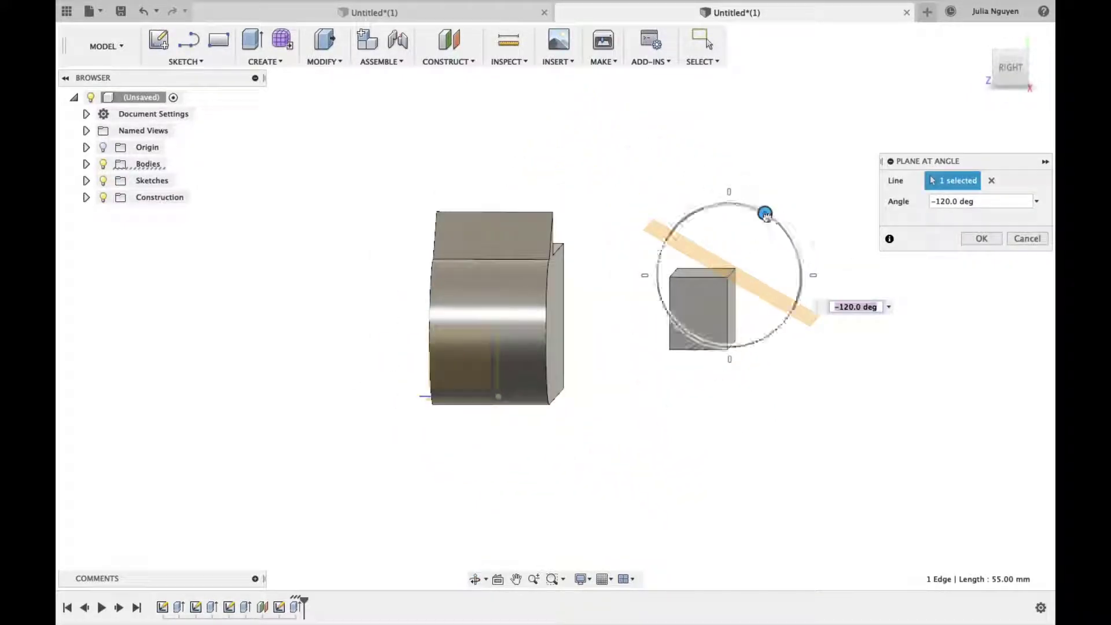
mouse_move(764, 213)
mouse_down()
mouse_move(743, 205)
mouse_move(775, 257)
mouse_move(779, 293)
mouse_up()
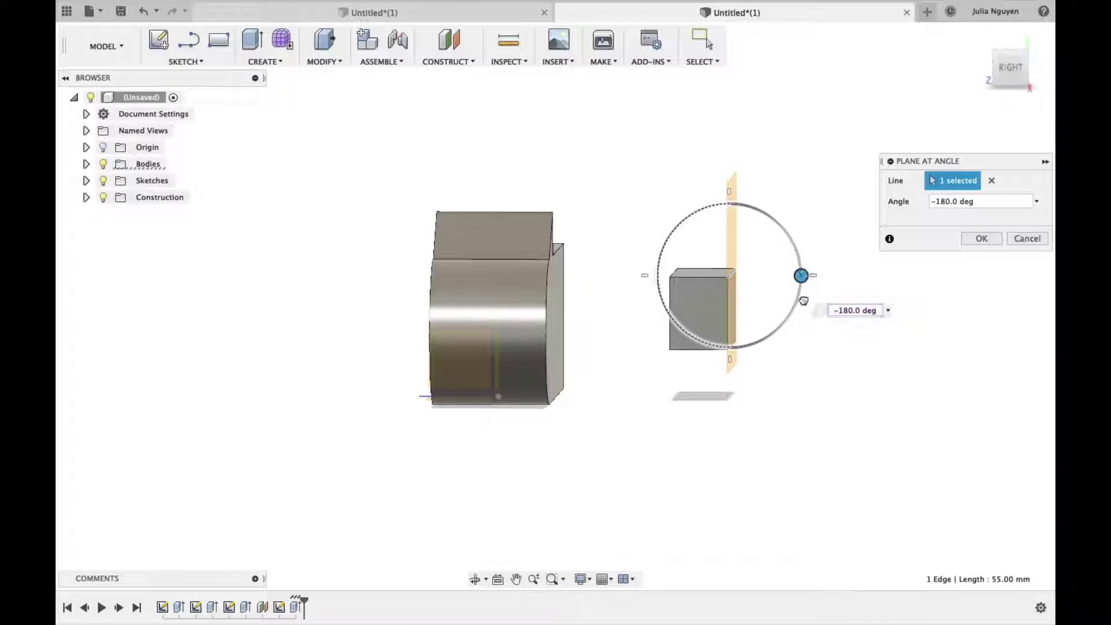
drag(803, 300, 776, 254)
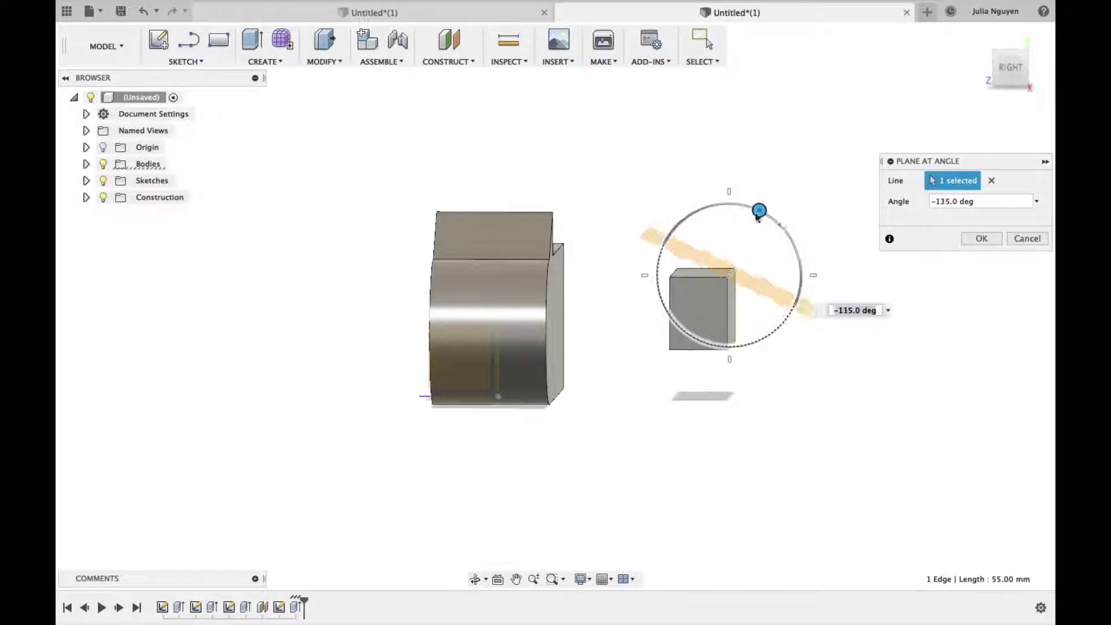
click(992, 243)
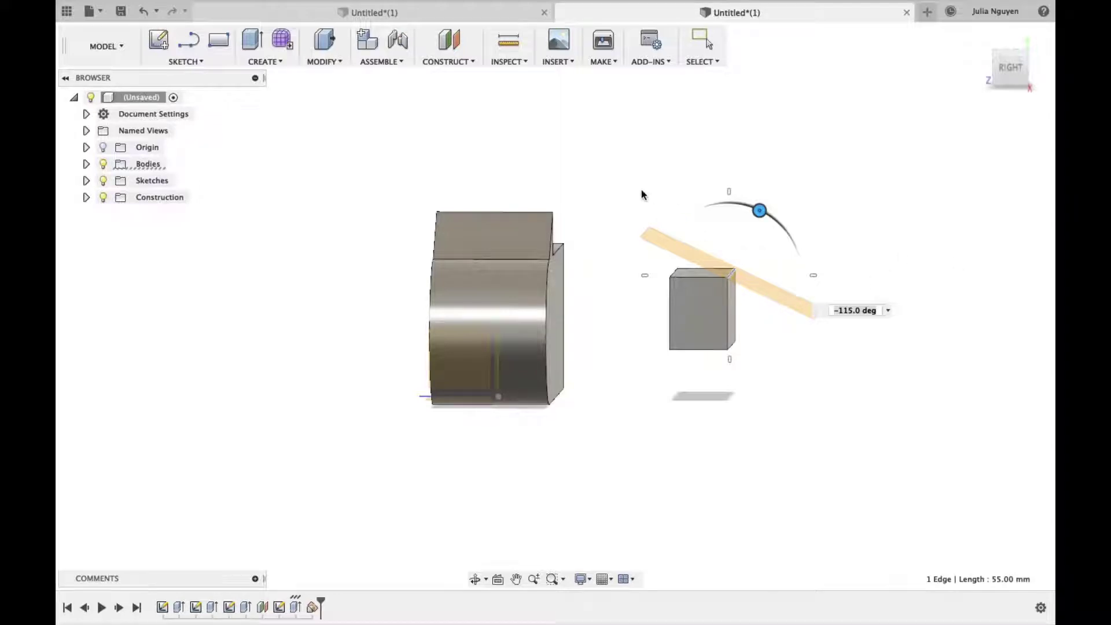
shift+middle_drag(577, 174, 598, 171)
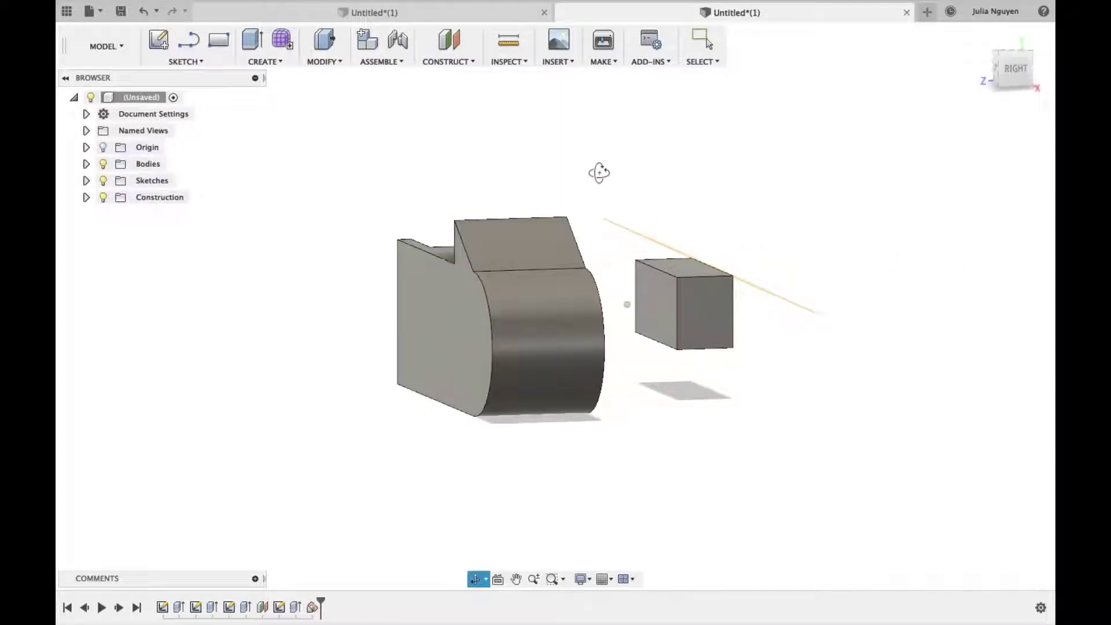
- Create a tangent plane at 0 degrees on the part's 25 mm radius curved face
click(446, 62)
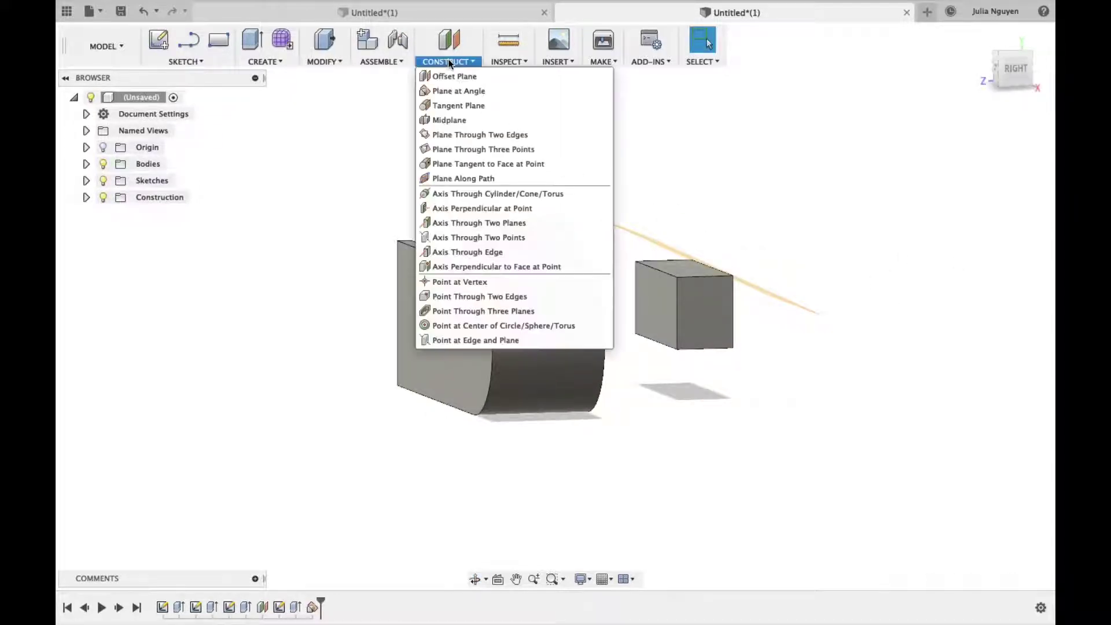
click(492, 105)
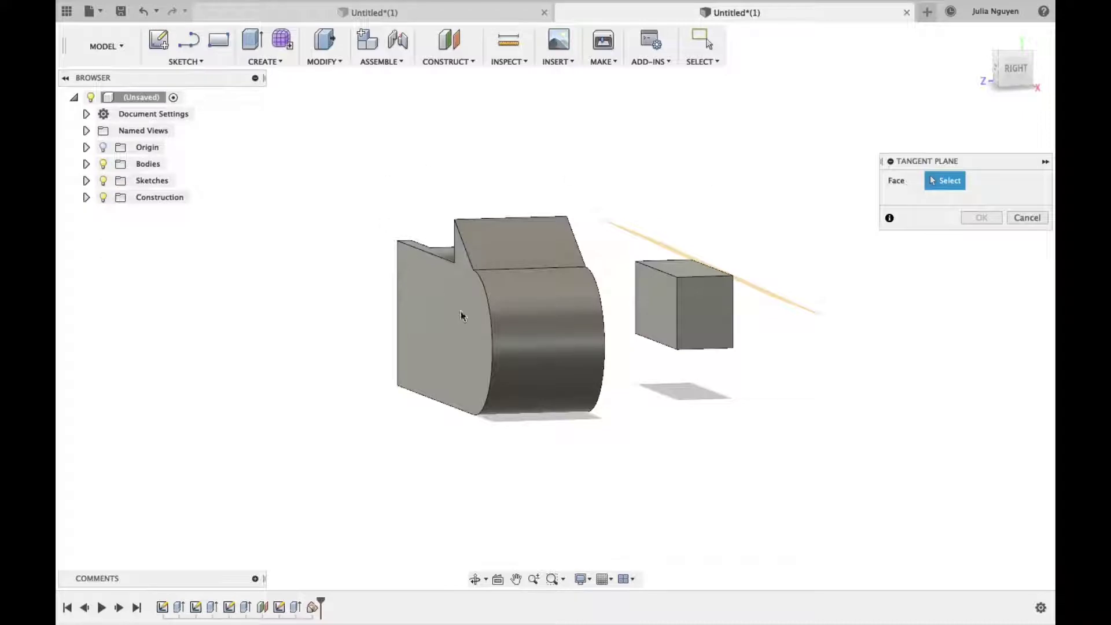
click(543, 357)
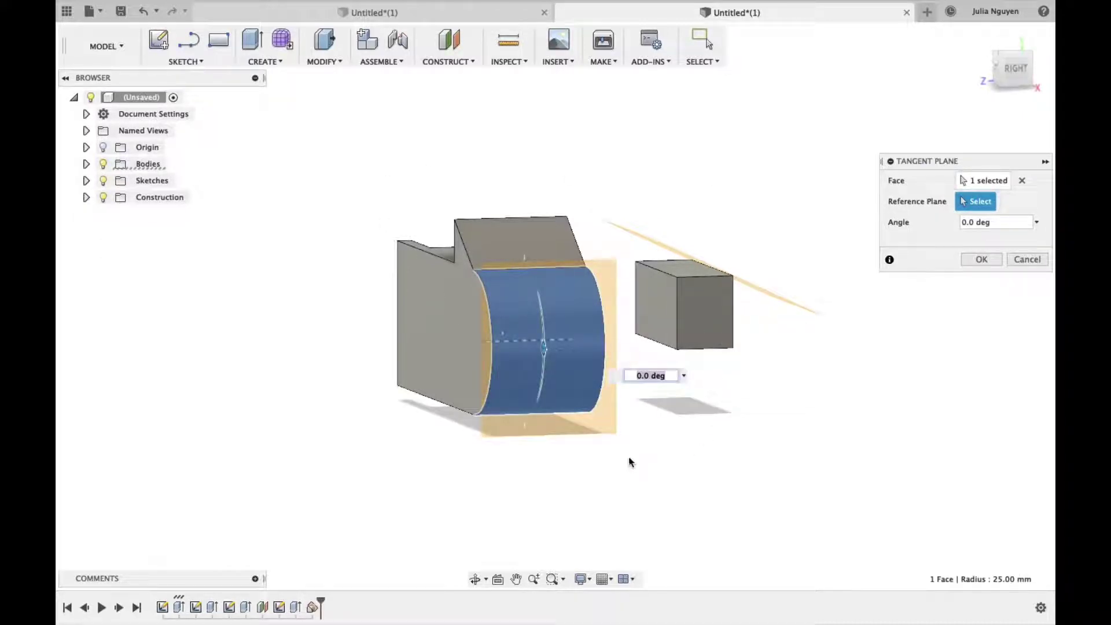
shift+middle_drag(620, 479, 690, 501)
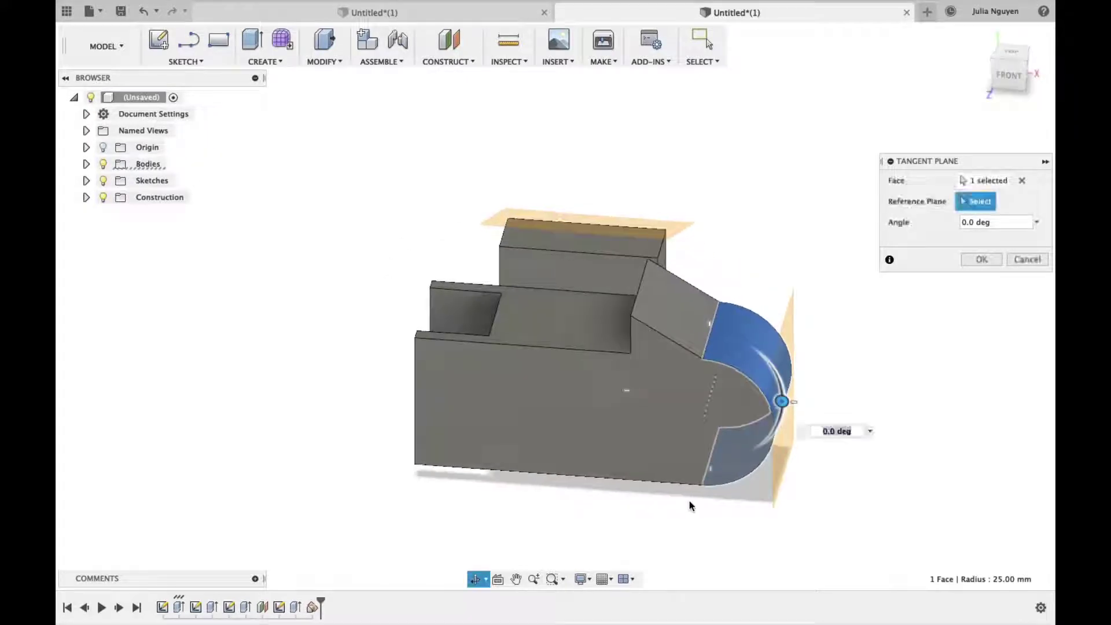
mouse_move(789, 399)
mouse_down()
mouse_move(763, 379)
mouse_move(769, 440)
mouse_move(796, 482)
mouse_move(789, 399)
mouse_move(803, 412)
mouse_up()
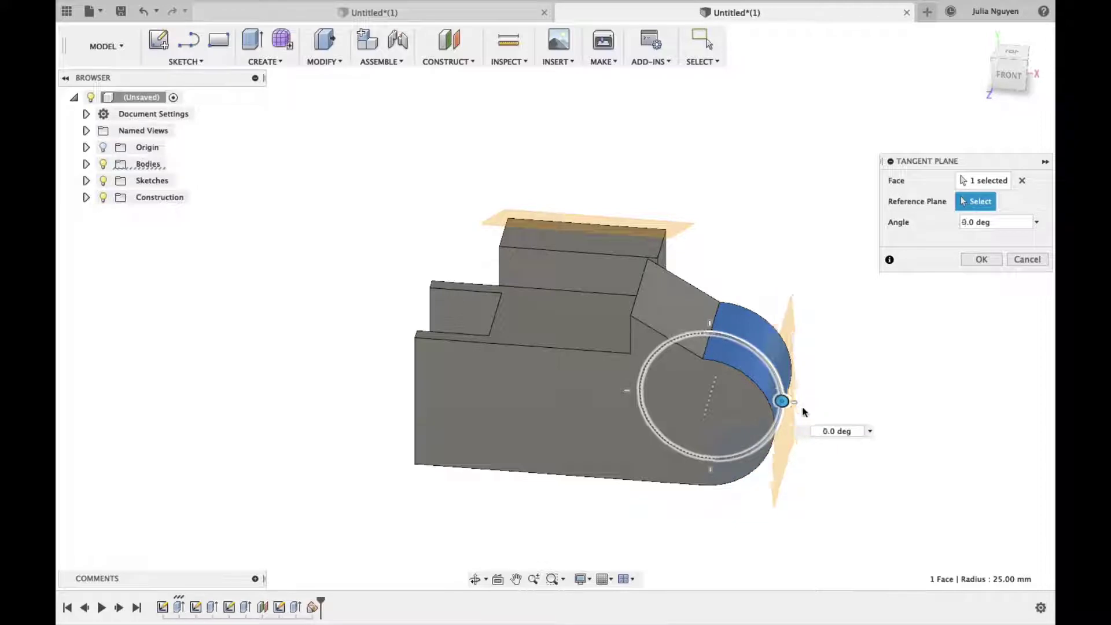
click(977, 259)
shift+middle_drag(913, 461, 774, 465)
mouse_move(688, 475)
shift+middle_down()
mouse_move(672, 454)
mouse_move(685, 446)
mouse_move(781, 432)
mouse_move(629, 392)
shift+middle_up()
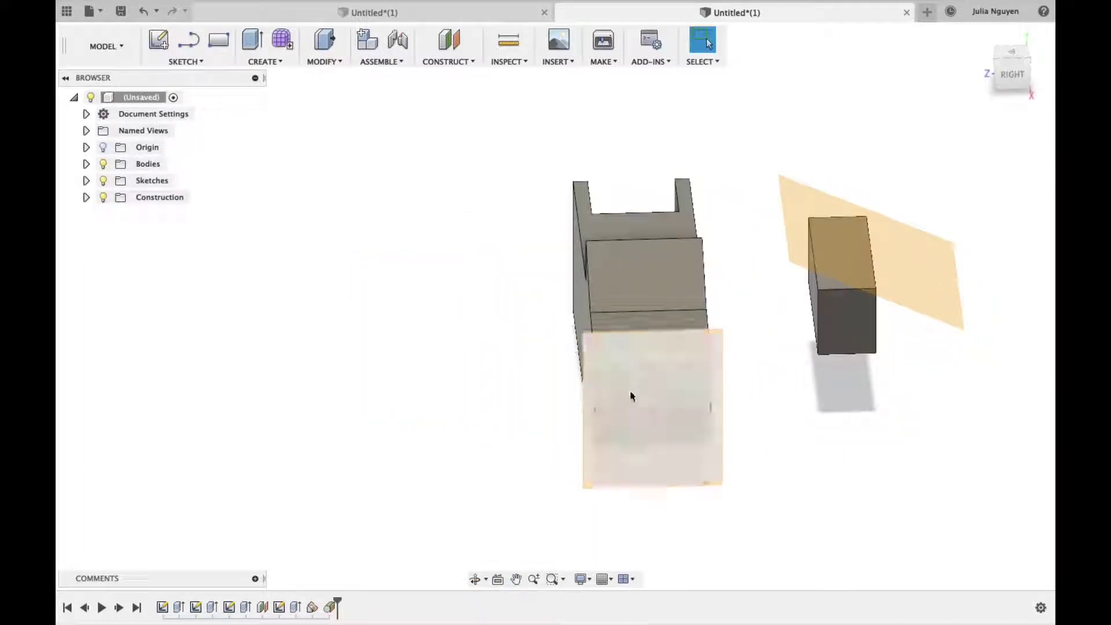
- Draw a small rectangle on tangent plane Plane3 over the curved face, then stop the sketch
click(603, 428)
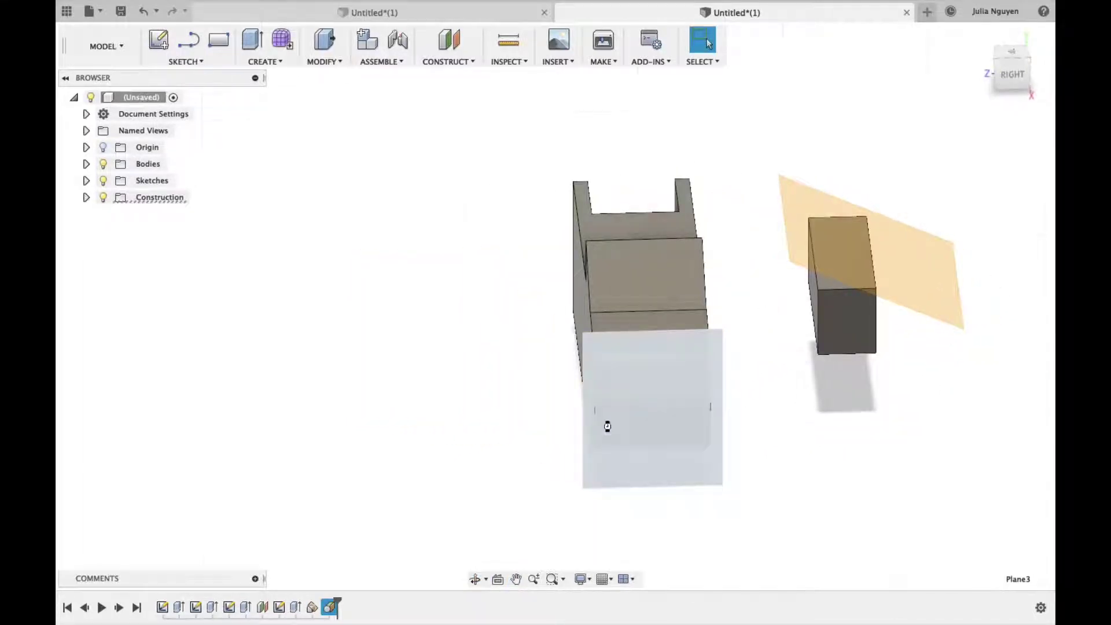
key(r)
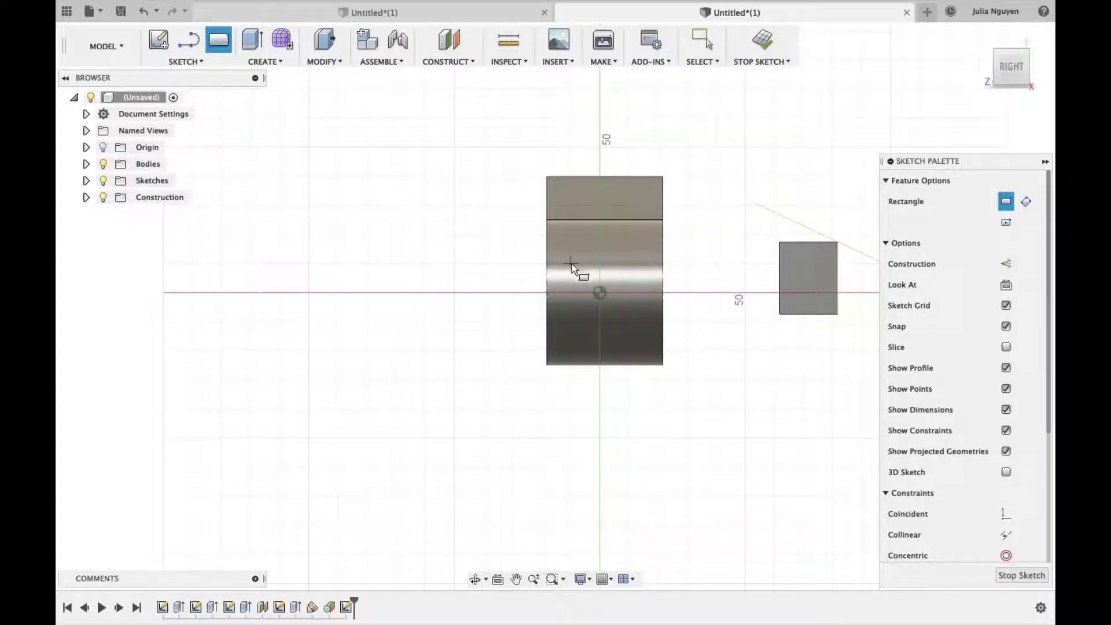
click(570, 264)
click(628, 291)
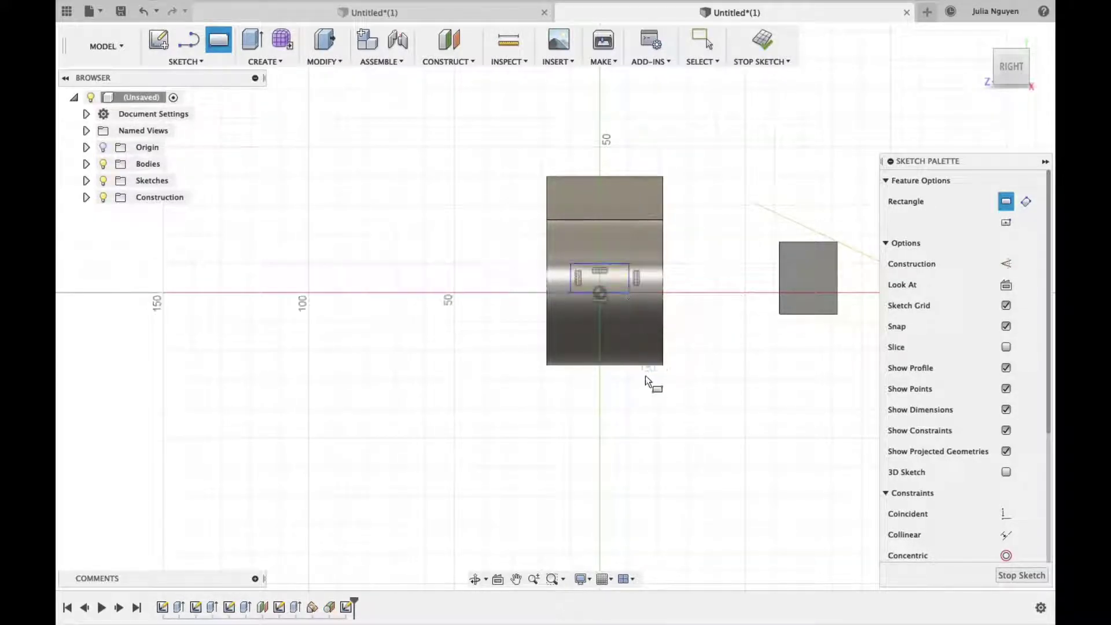
click(1021, 575)
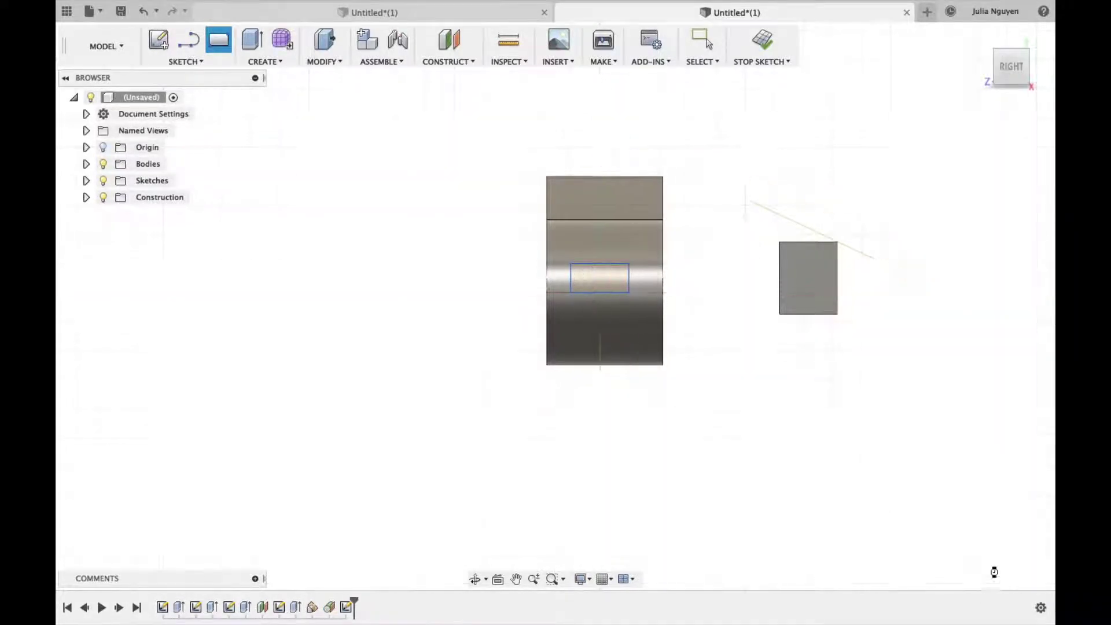
- Start Split Face on the lower curved face with the rectangle sketch as splitting tool
click(265, 61)
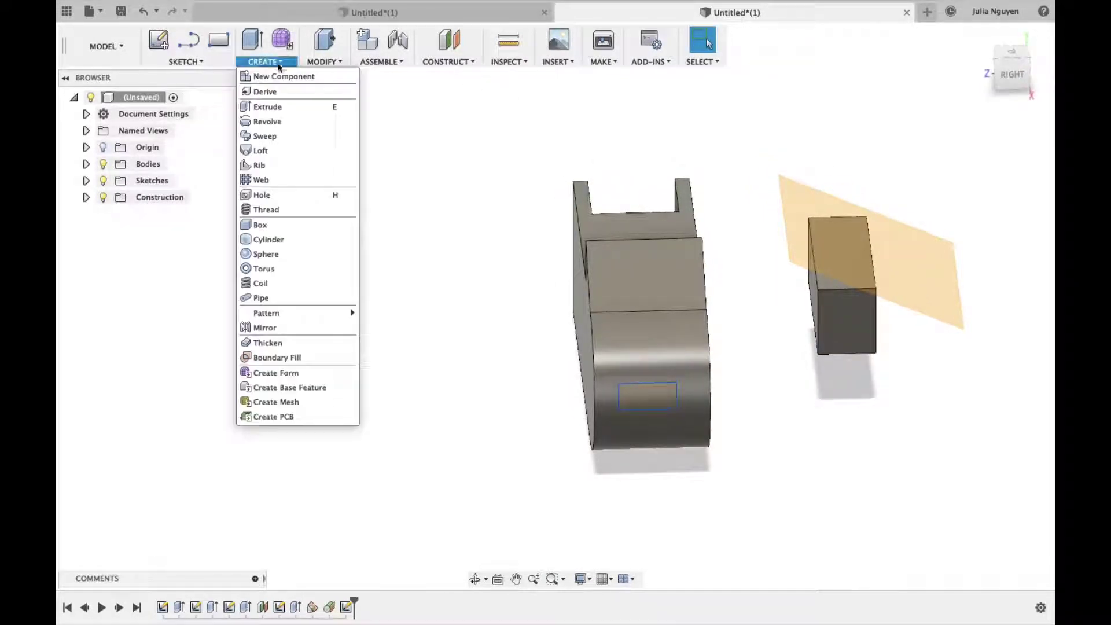
click(321, 62)
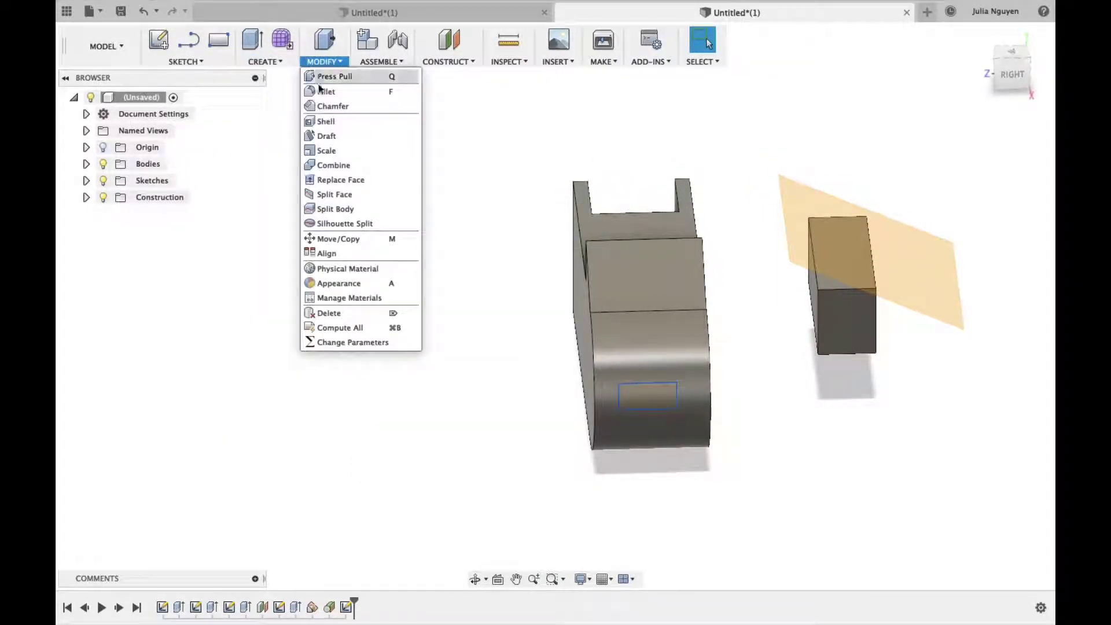
click(344, 195)
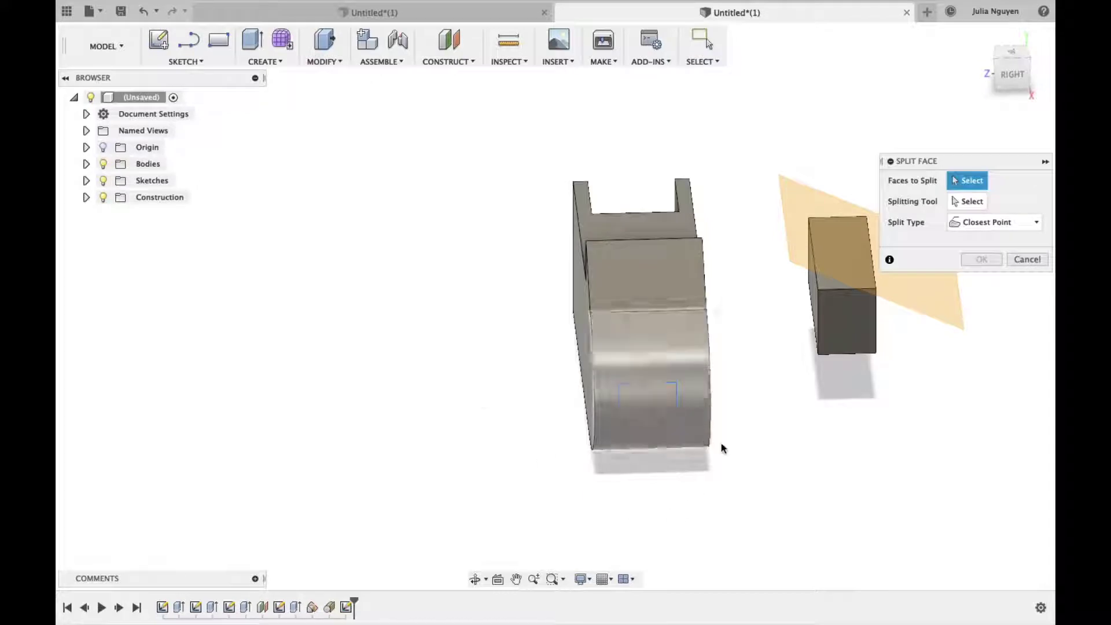
click(662, 352)
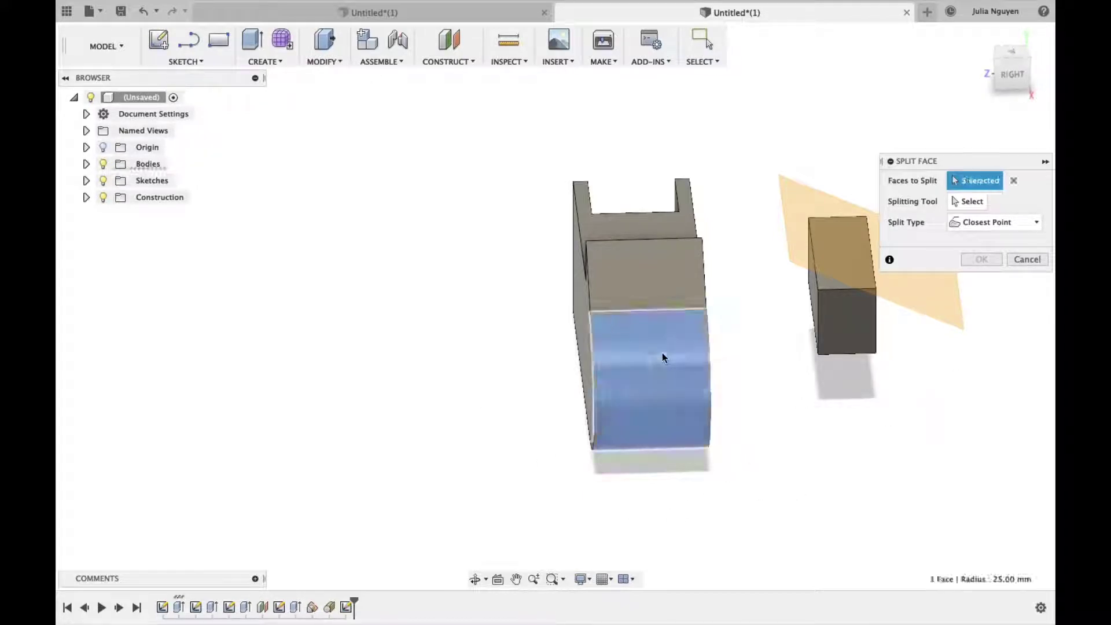
mouse_move(713, 490)
shift+middle_down()
mouse_move(748, 484)
mouse_move(704, 471)
shift+middle_up()
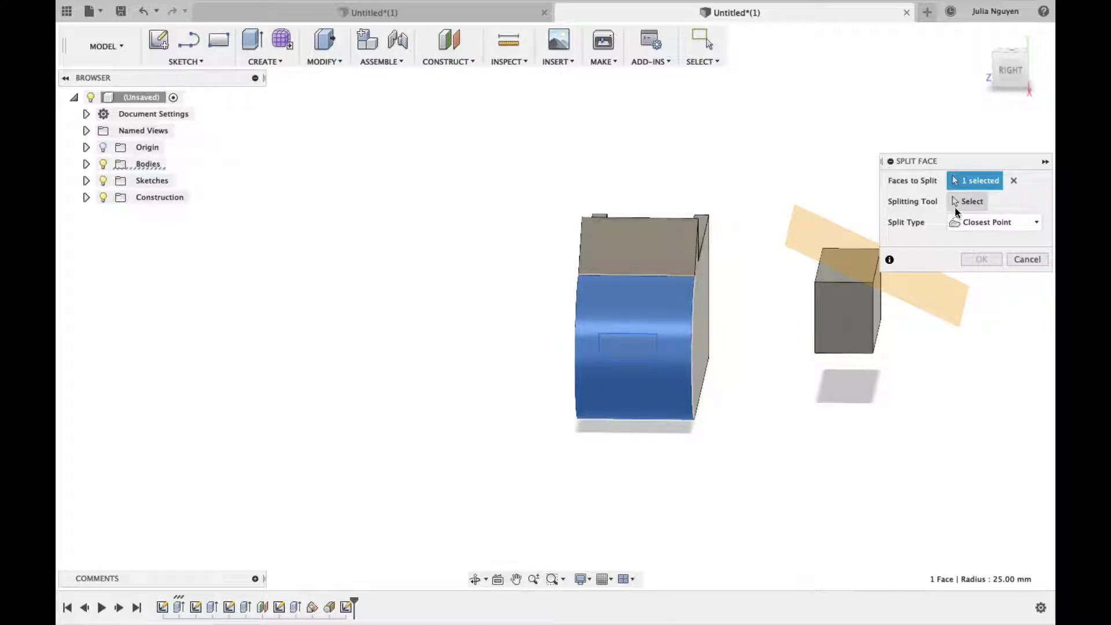
click(641, 335)
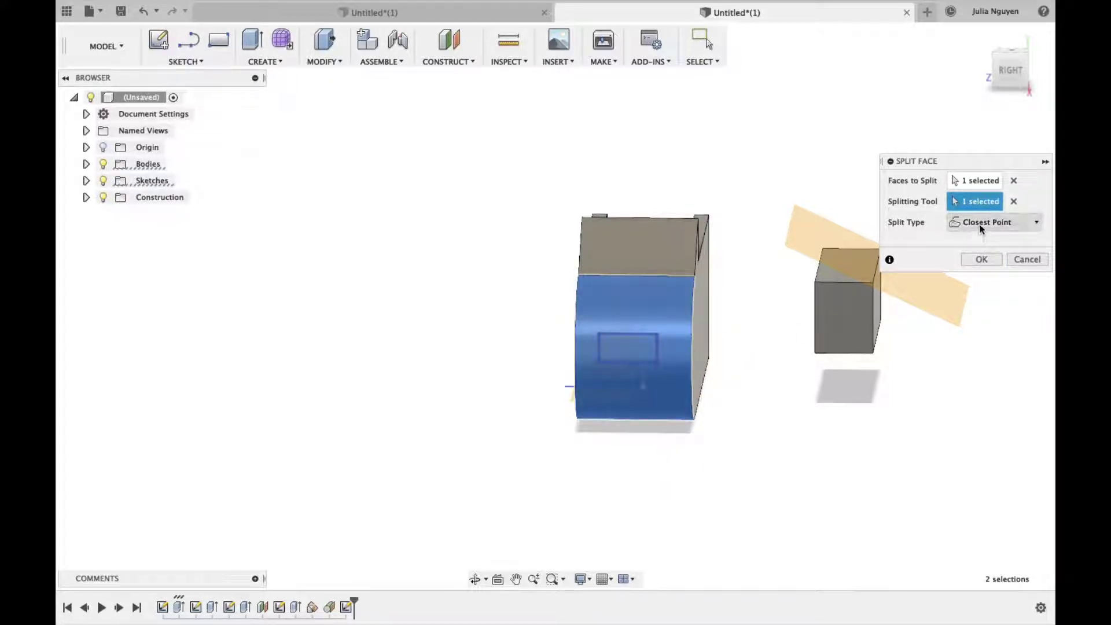
- Try Split with Surface, settle on Closest Point, and confirm the face split
click(980, 225)
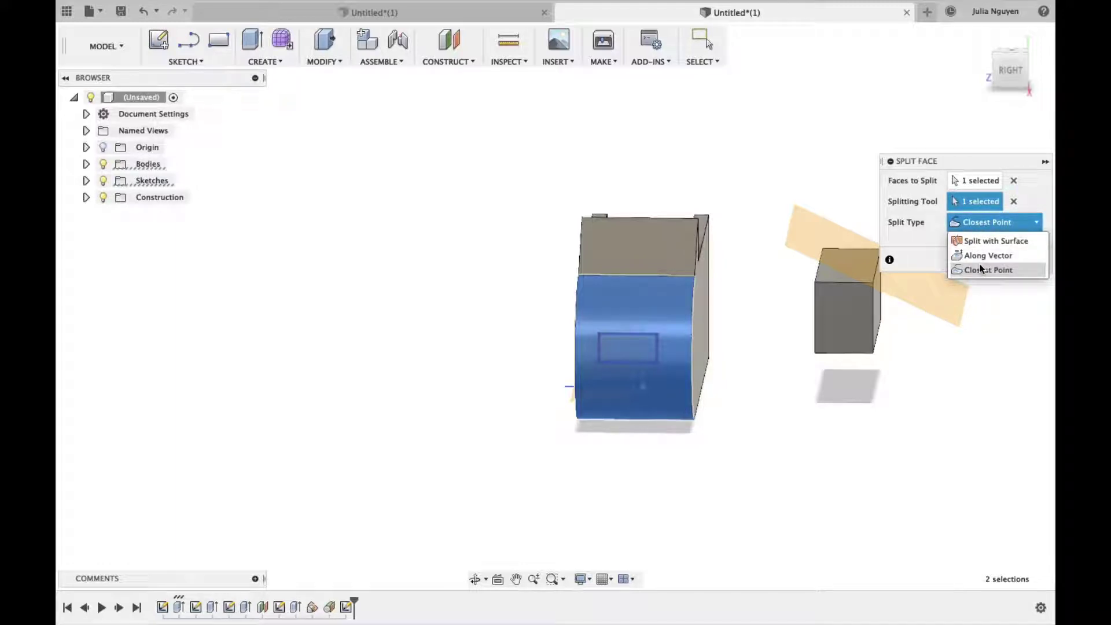
mouse_move(703, 461)
shift+middle_down()
mouse_move(731, 473)
mouse_move(829, 268)
shift+middle_up()
click(980, 224)
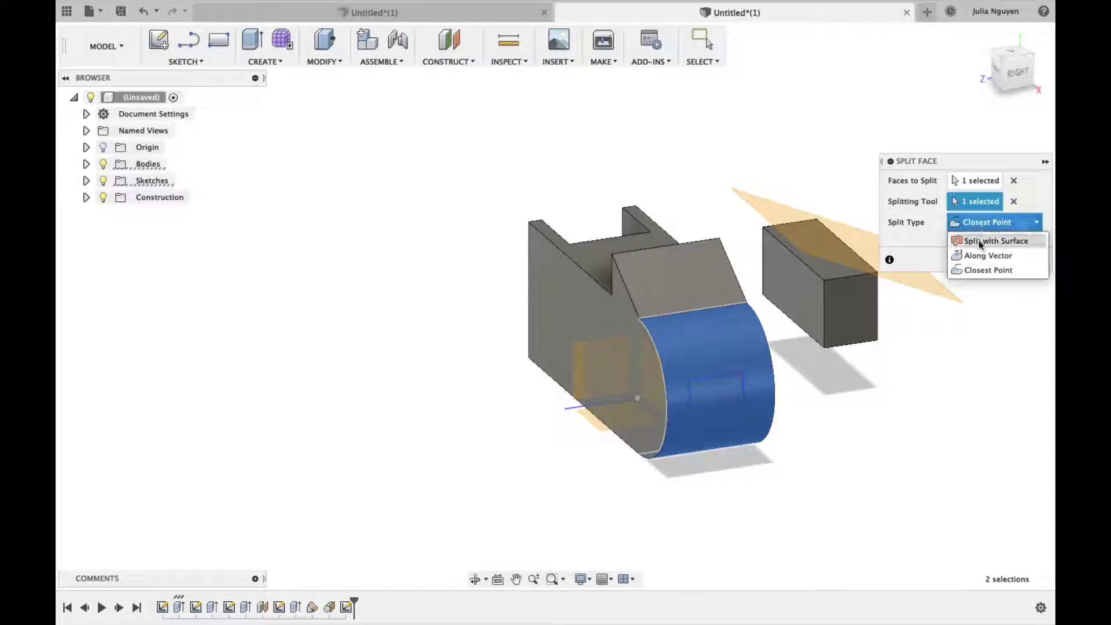
click(978, 241)
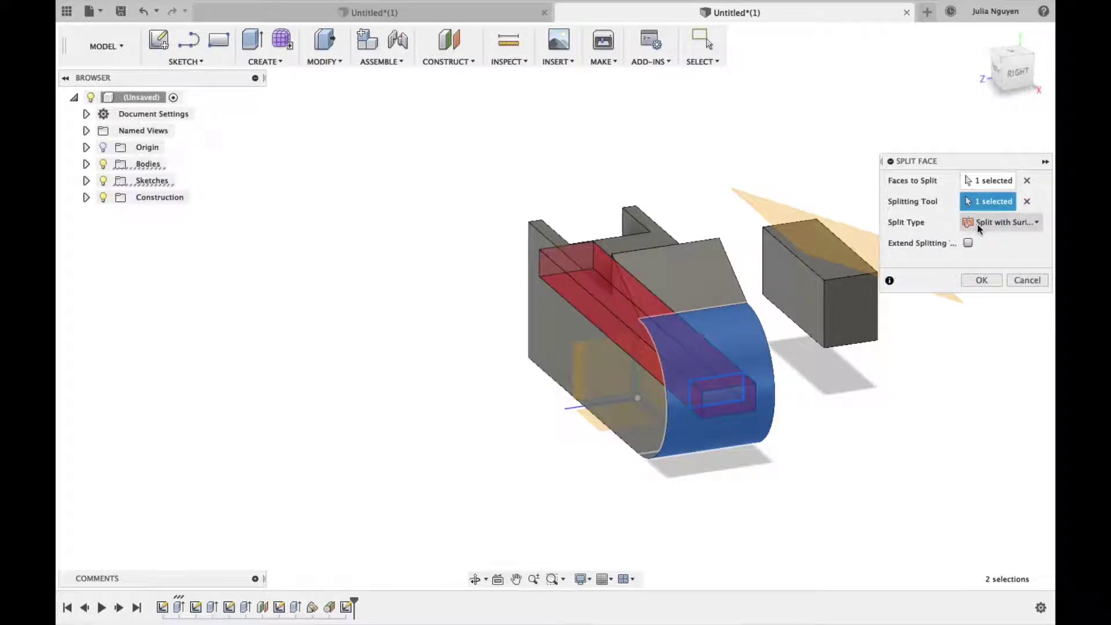
click(975, 225)
click(978, 268)
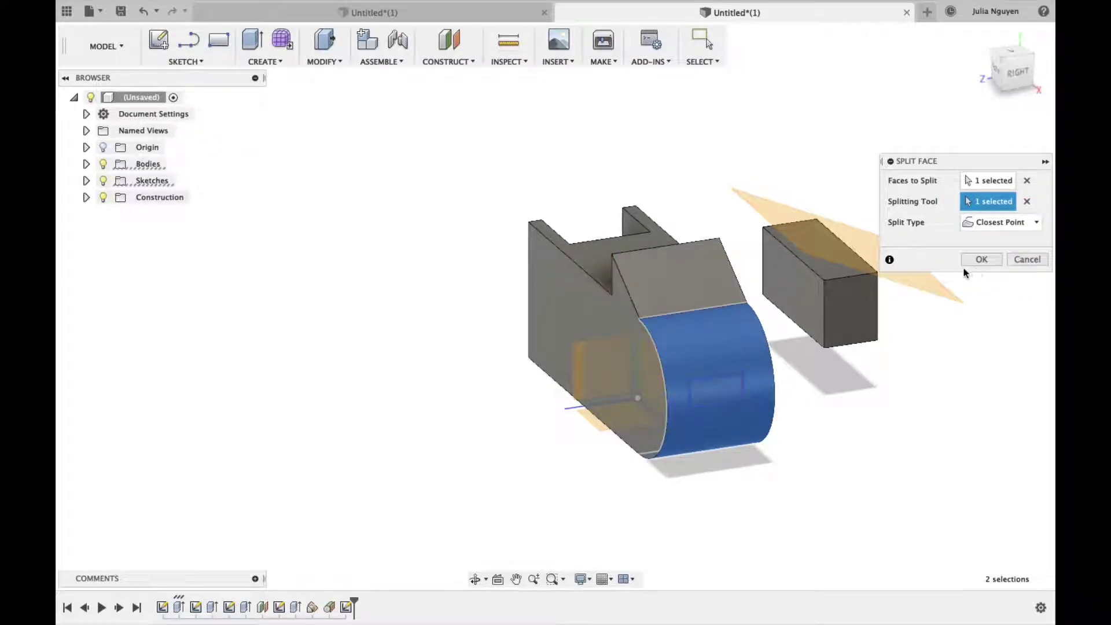
click(981, 260)
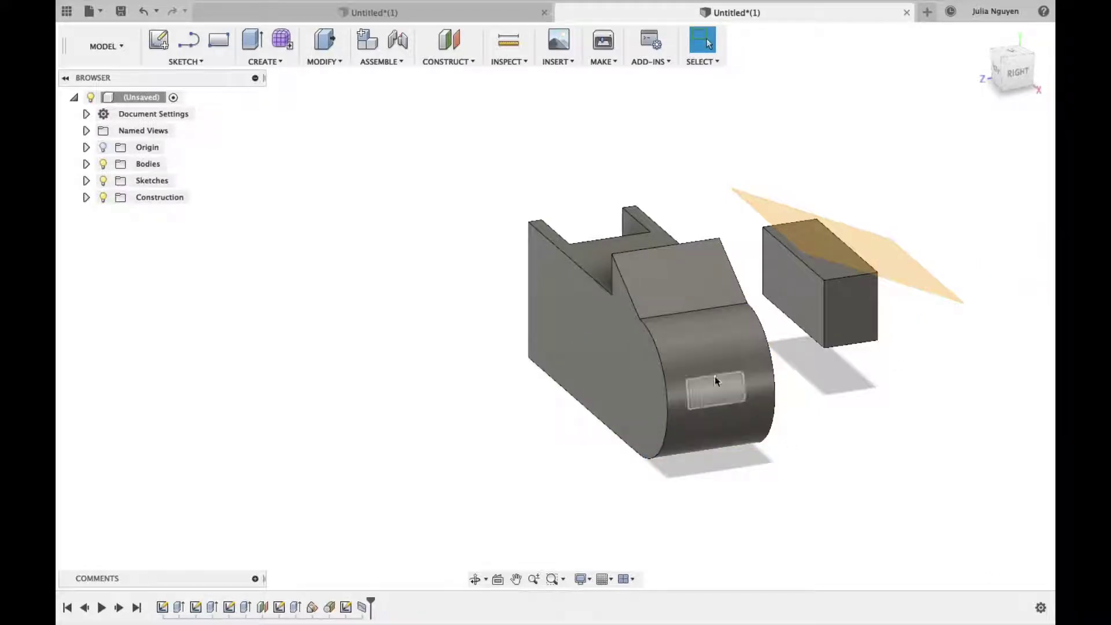
key(Escape)
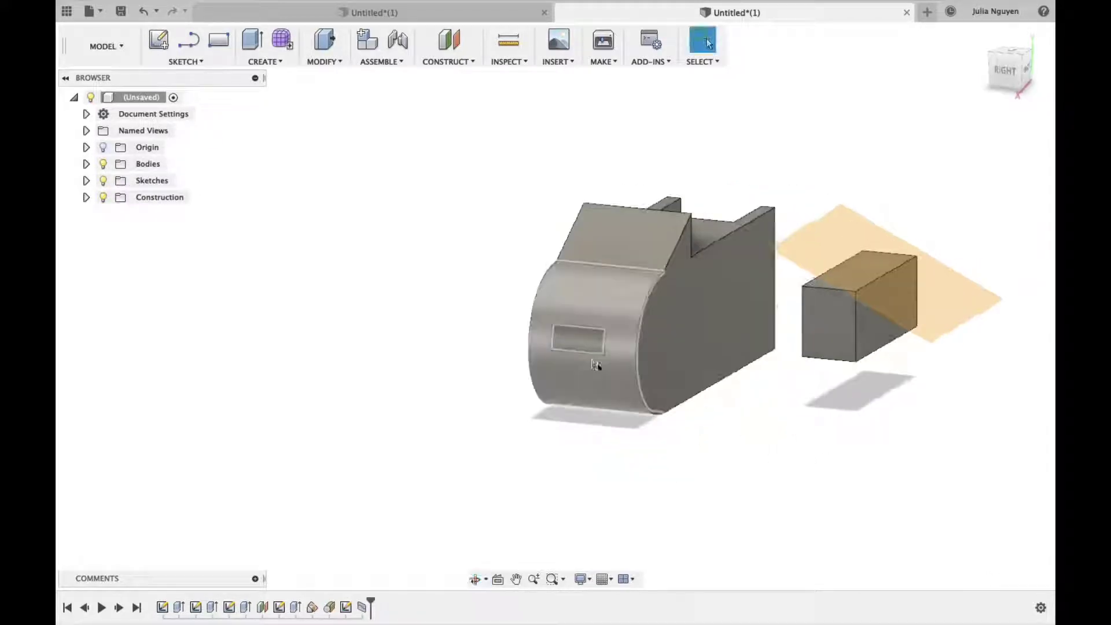
scroll(585, 355, down, 3)
scroll(585, 355, up, 3)
scroll(585, 355, up, 2)
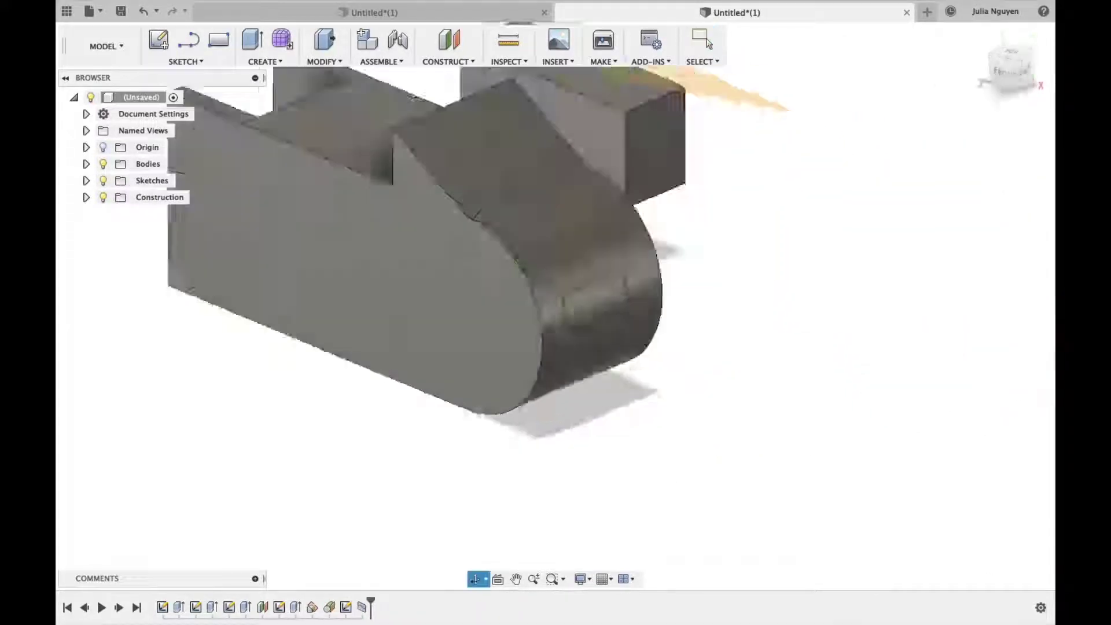
mouse_move(419, 323)
shift+middle_down()
mouse_move(610, 340)
mouse_move(540, 85)
shift+middle_up()
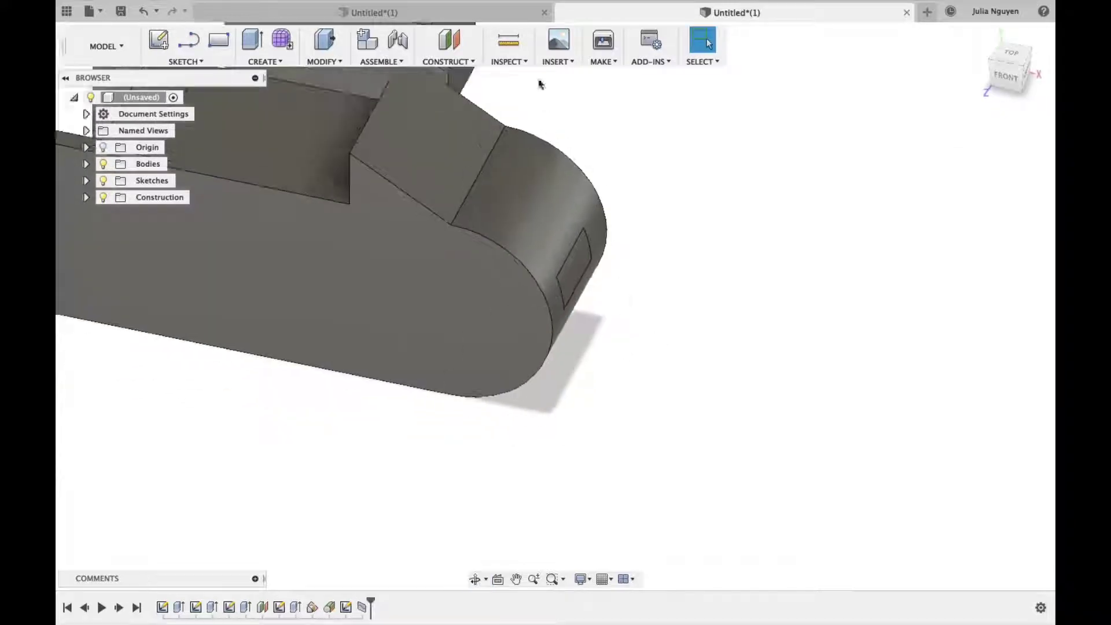
- Create a midplane between the slot's two inner walls, 30 mm apart
click(454, 62)
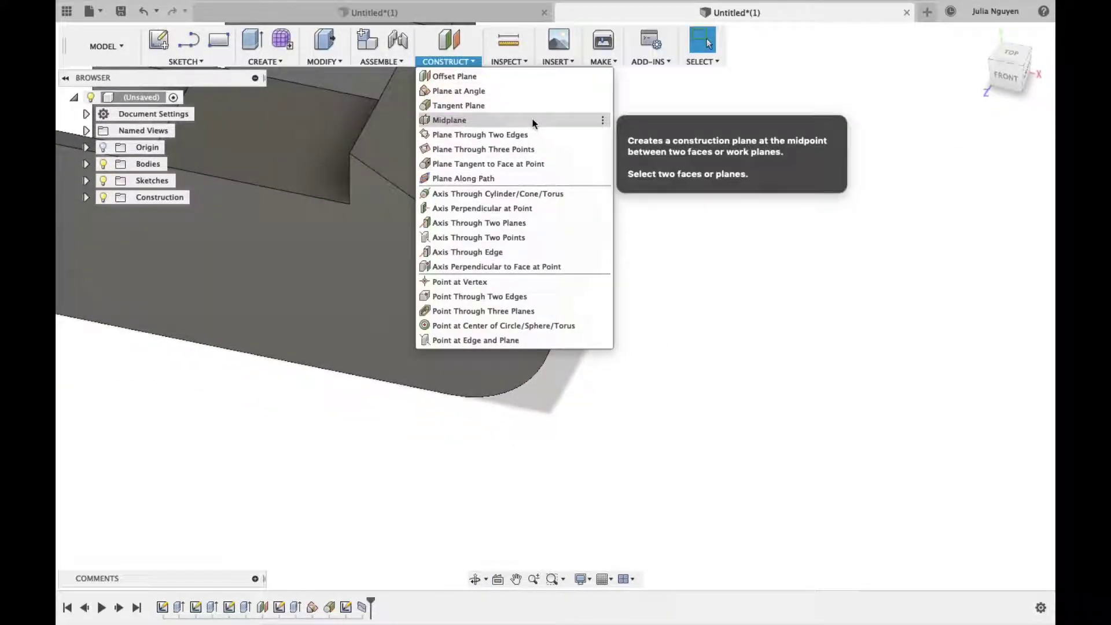
click(533, 119)
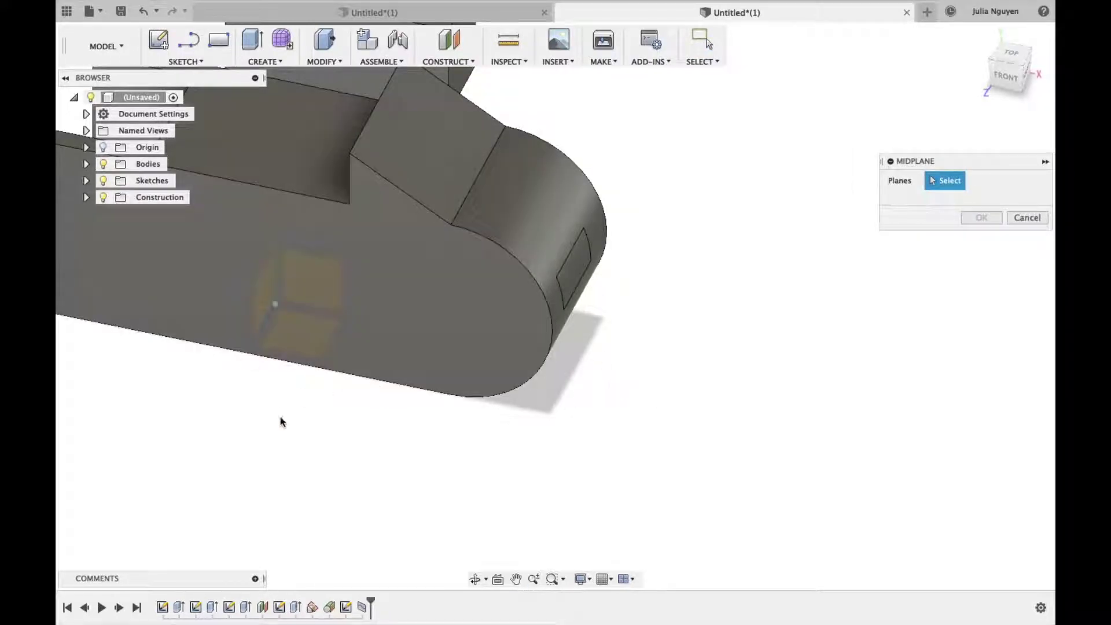
middle_drag(282, 421, 511, 483)
mouse_move(279, 438)
shift+middle_down()
mouse_move(345, 447)
mouse_move(449, 427)
shift+middle_up()
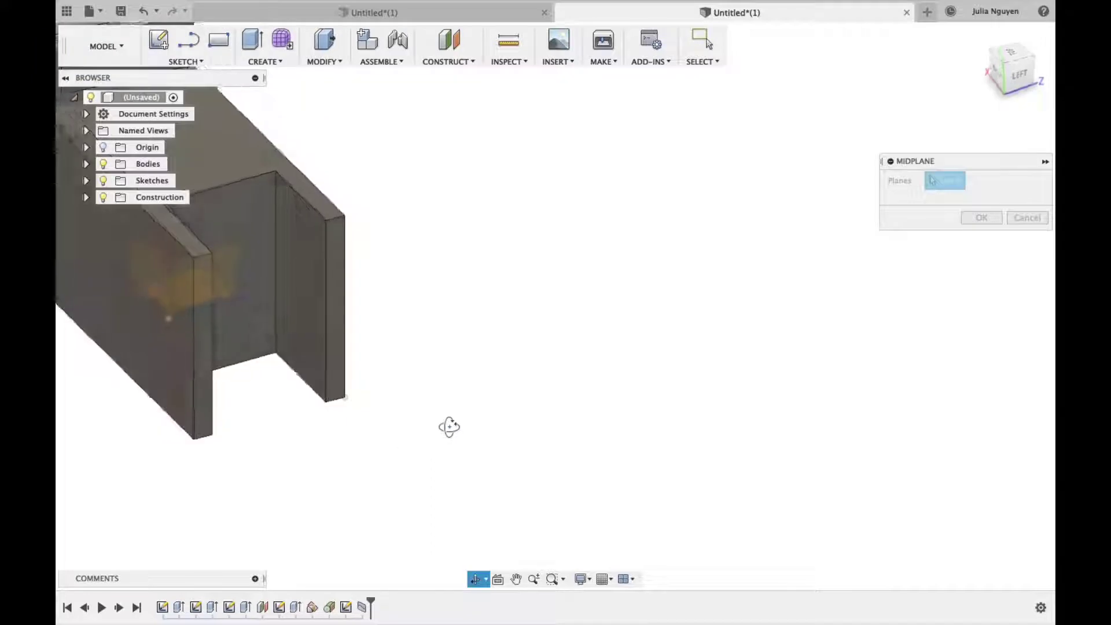
click(290, 280)
mouse_move(559, 392)
shift+middle_down()
mouse_move(524, 416)
mouse_move(472, 418)
mouse_move(517, 381)
mouse_move(570, 377)
mouse_move(588, 424)
shift+middle_up()
click(266, 213)
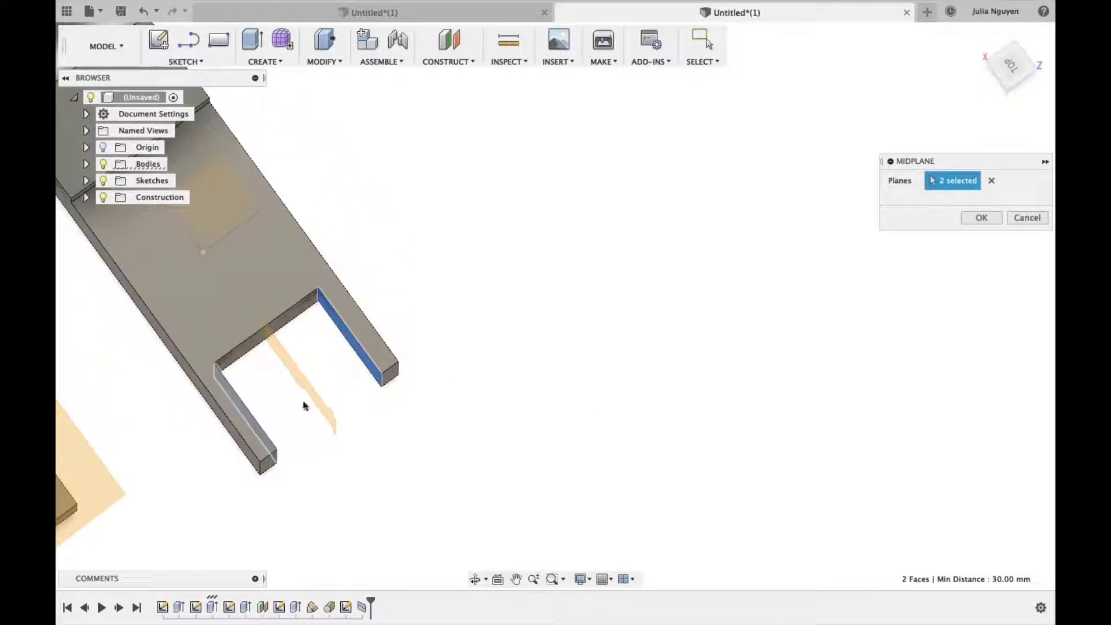
mouse_move(419, 449)
shift+middle_down()
mouse_move(347, 374)
mouse_move(381, 328)
mouse_move(434, 342)
shift+middle_up()
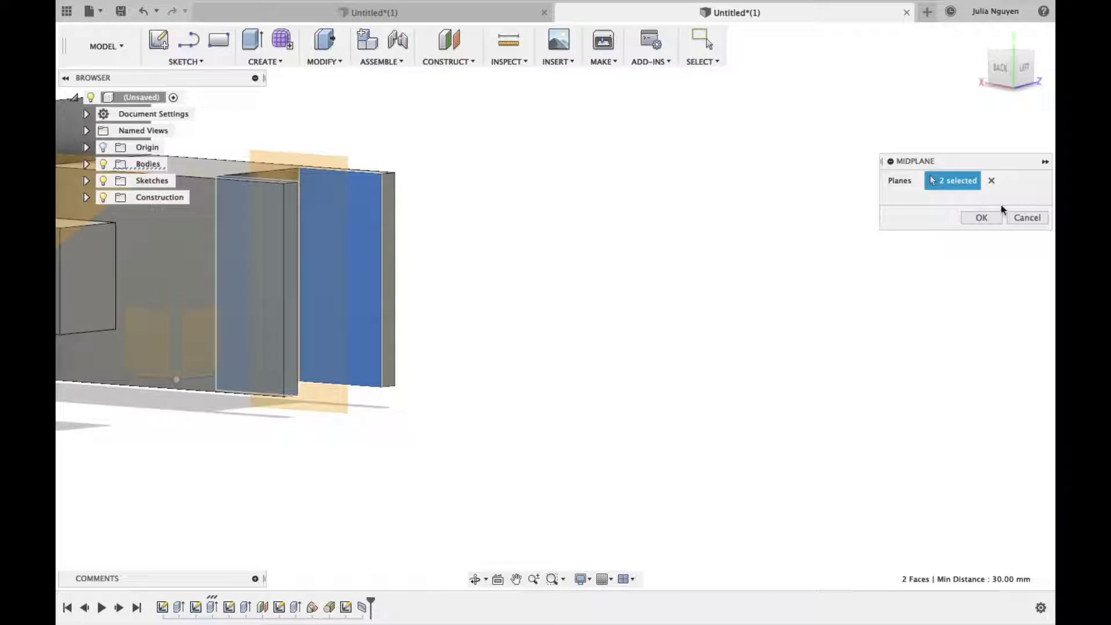
click(982, 218)
- Orbit the model to an isometric view and reopen the Construct menu
mouse_move(530, 394)
shift+middle_down()
mouse_move(526, 404)
mouse_move(280, 399)
mouse_move(170, 377)
mouse_move(295, 421)
mouse_move(339, 479)
mouse_move(260, 436)
mouse_move(463, 381)
shift+middle_up()
mouse_move(922, 372)
shift+middle_down()
mouse_move(893, 397)
mouse_move(776, 374)
mouse_move(744, 351)
shift+middle_up()
scroll(743, 344, down, 5)
mouse_move(793, 392)
shift+middle_down()
mouse_move(797, 370)
mouse_move(496, 122)
mouse_move(376, 72)
shift+middle_up()
click(436, 64)
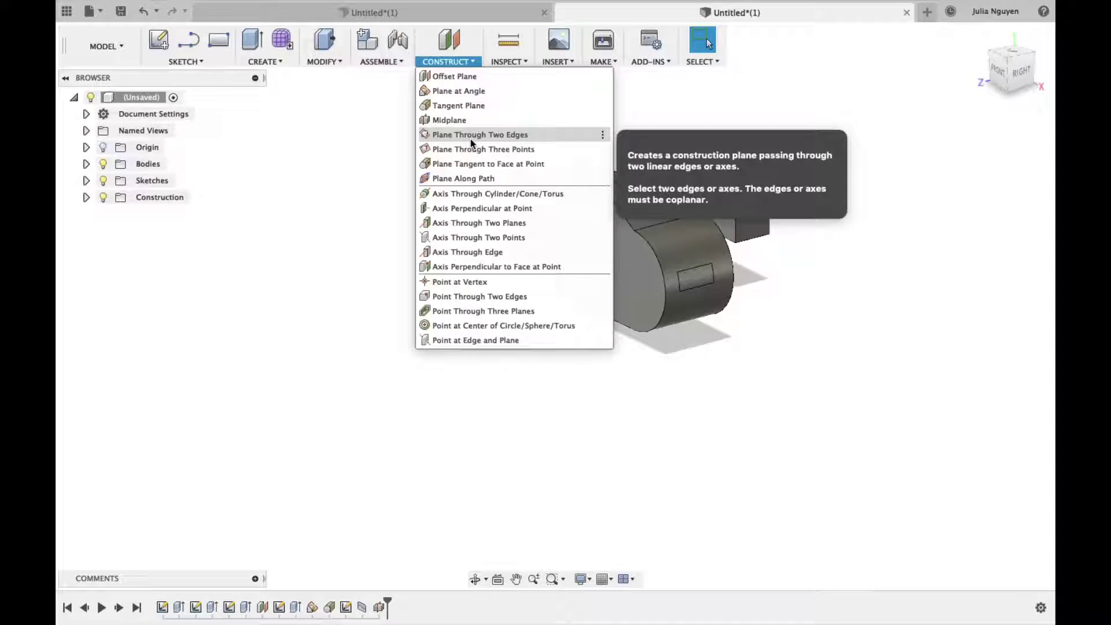
- Create a diagonal plane through two opposite edges of the small box
click(470, 139)
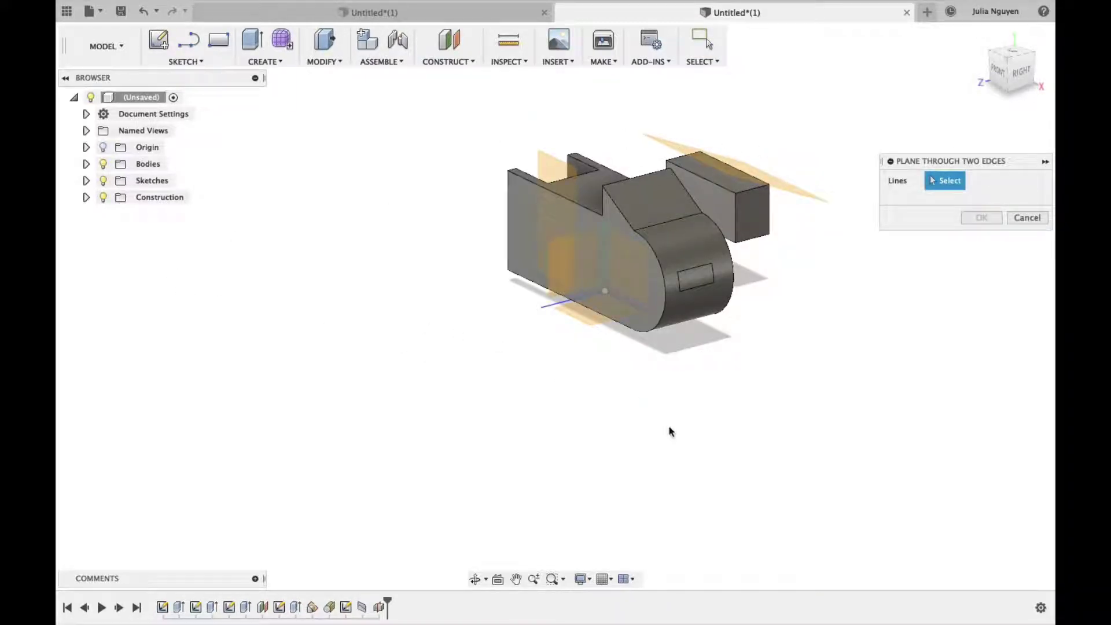
mouse_move(669, 431)
shift+middle_down()
mouse_move(753, 297)
mouse_move(632, 302)
shift+middle_up()
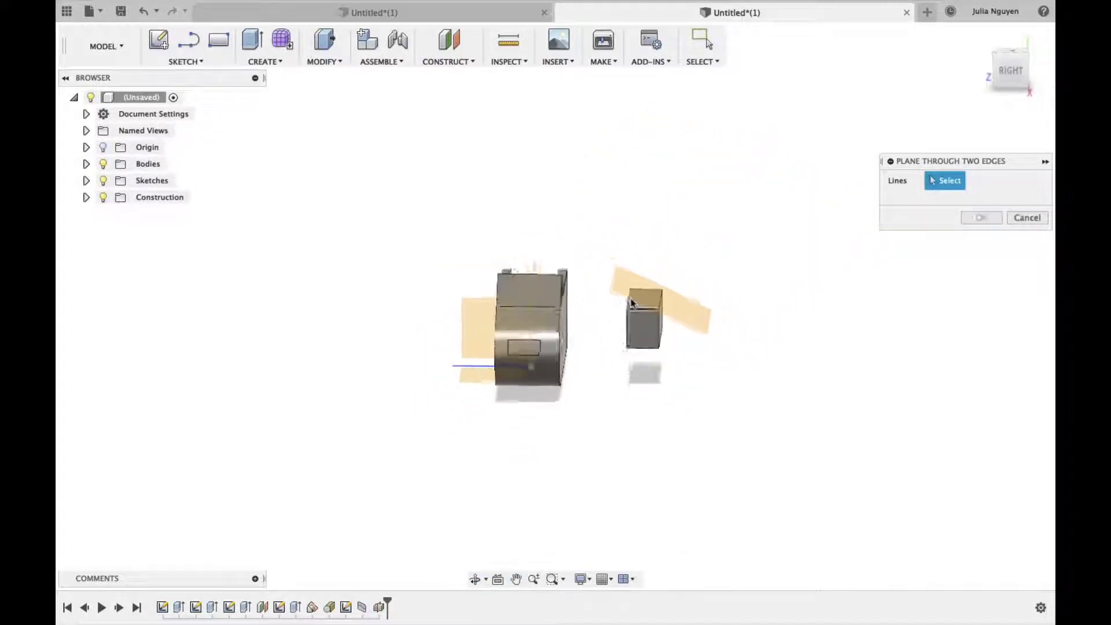
scroll(629, 300, up, 3)
scroll(625, 295, up, 3)
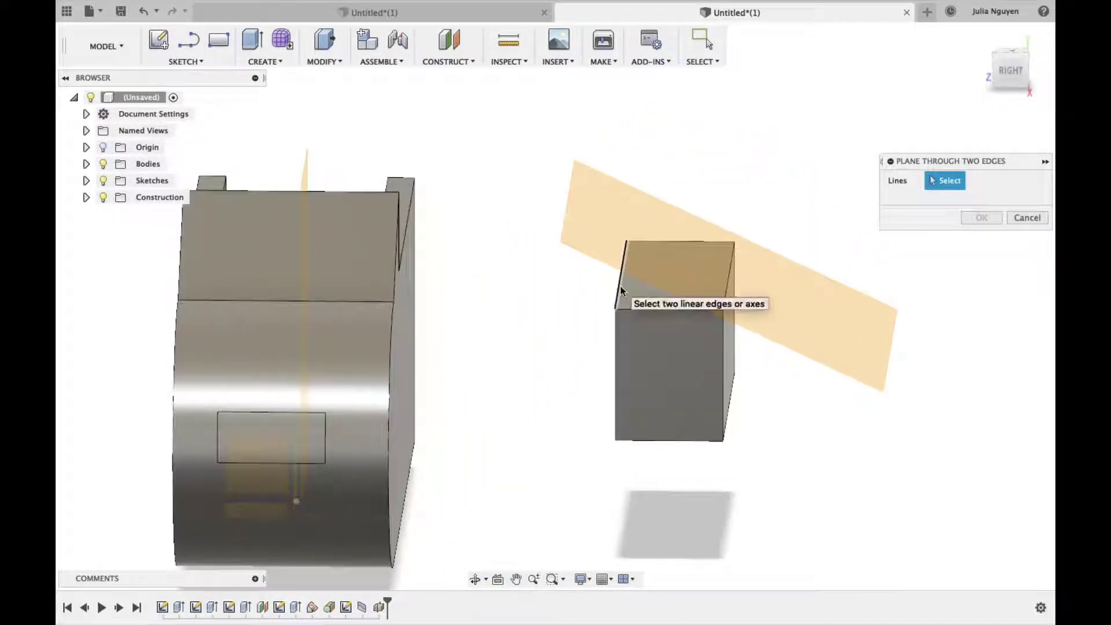
click(620, 289)
click(730, 397)
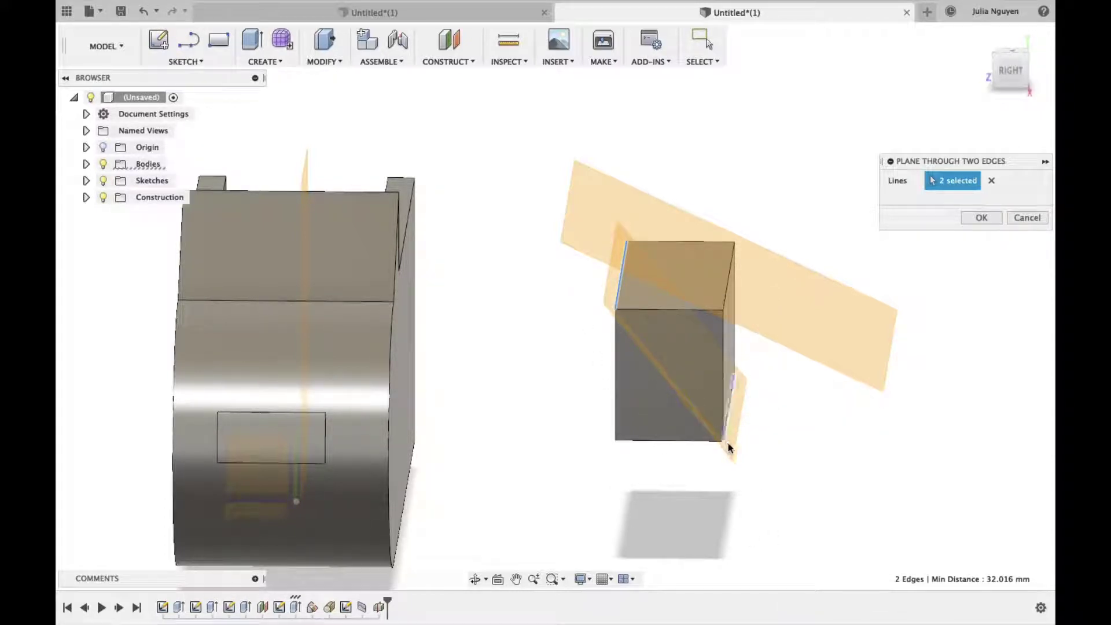
click(997, 218)
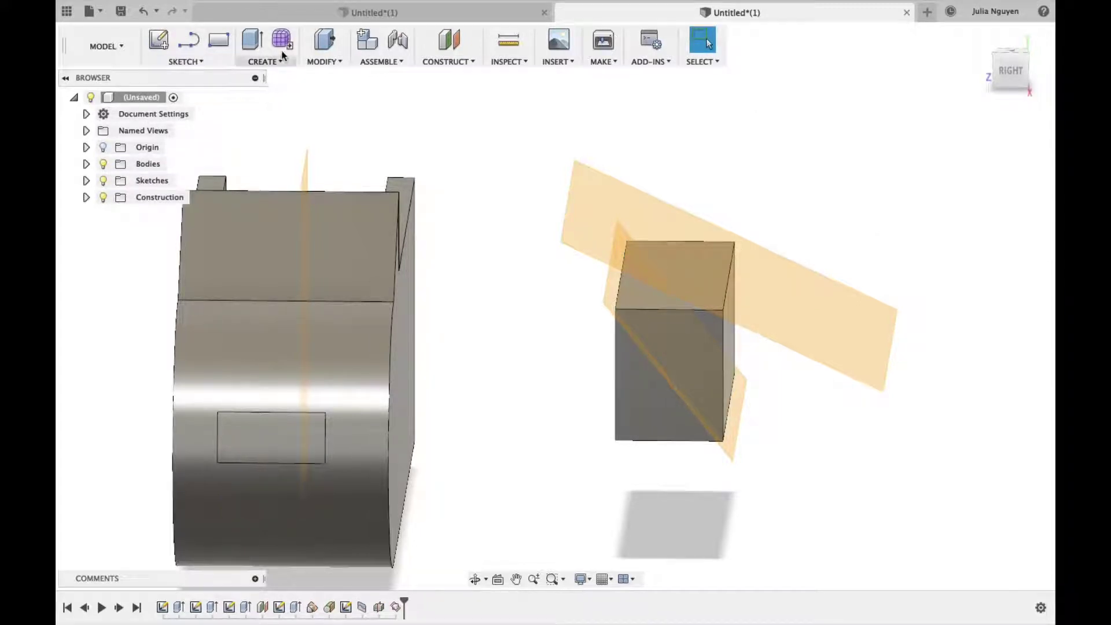
click(469, 65)
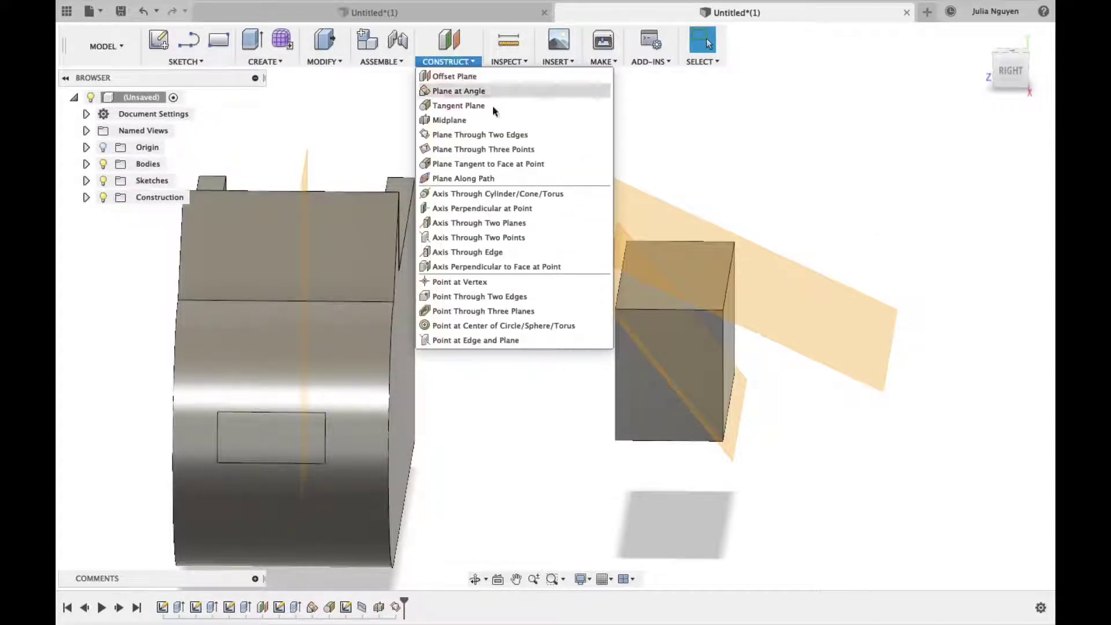
- Pick three corners of the small box to preview a plane through three points
click(508, 152)
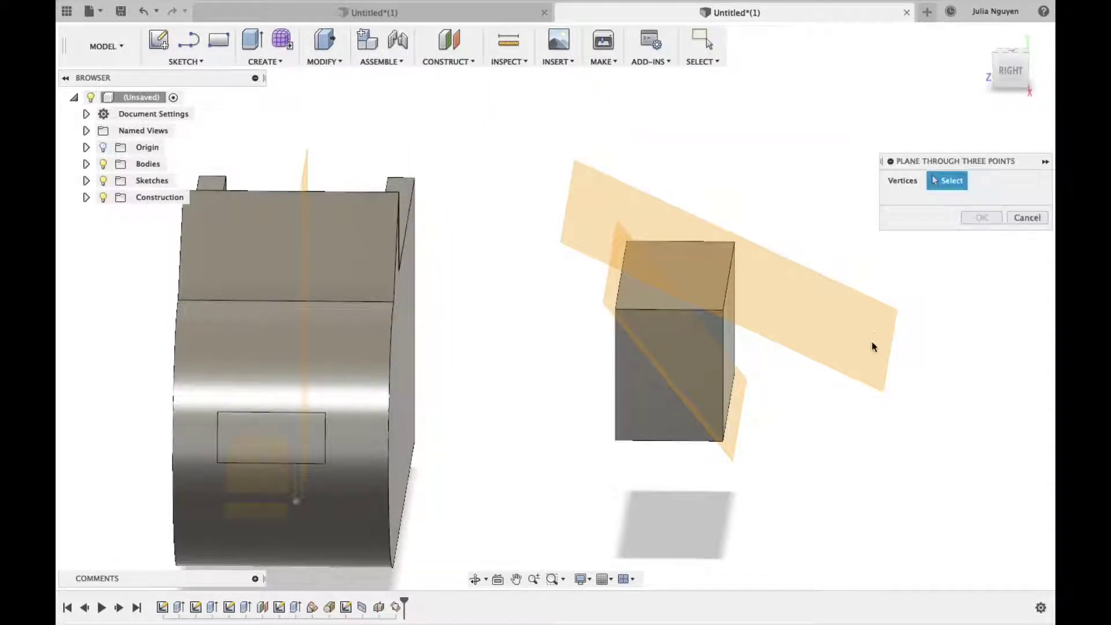
shift+middle_drag(823, 511, 815, 527)
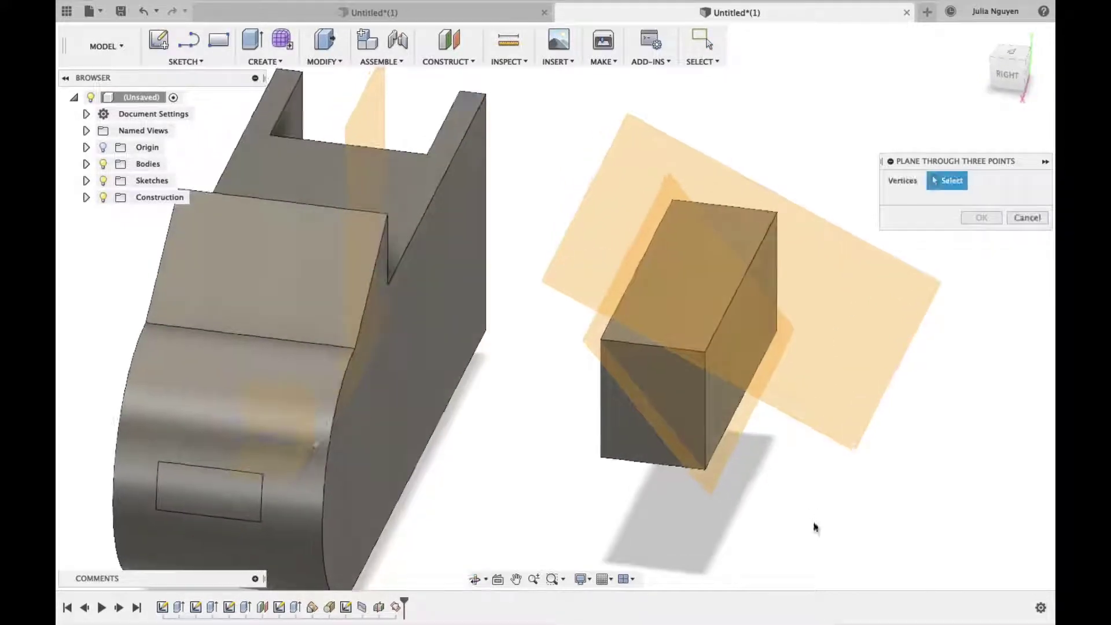
mouse_move(774, 495)
shift+middle_down()
mouse_move(818, 489)
mouse_move(803, 473)
mouse_move(632, 510)
shift+middle_up()
click(605, 510)
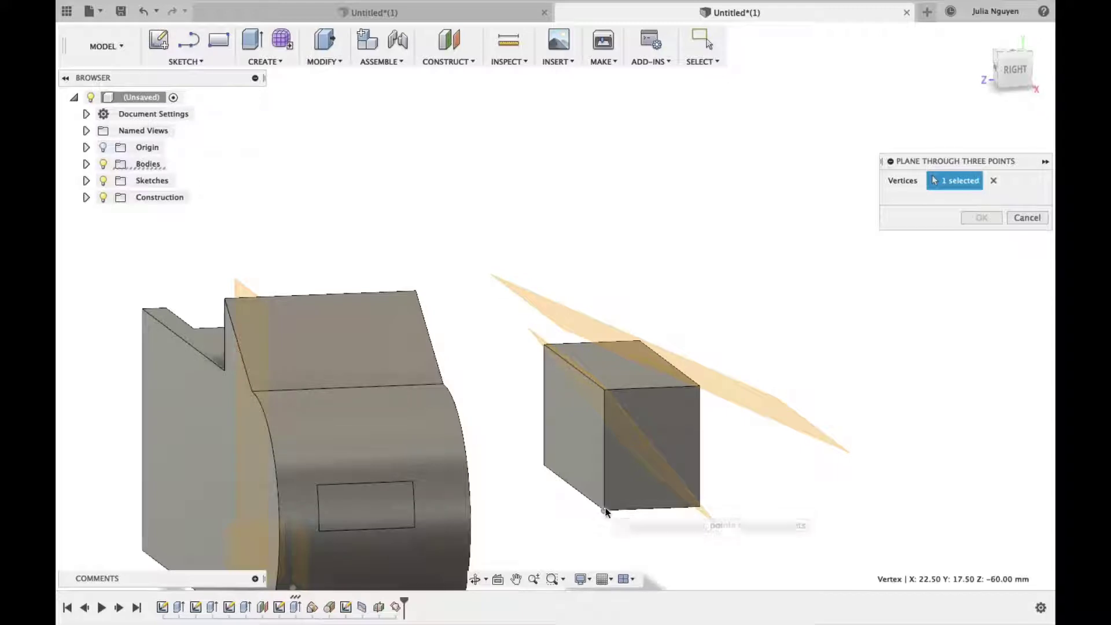
click(639, 341)
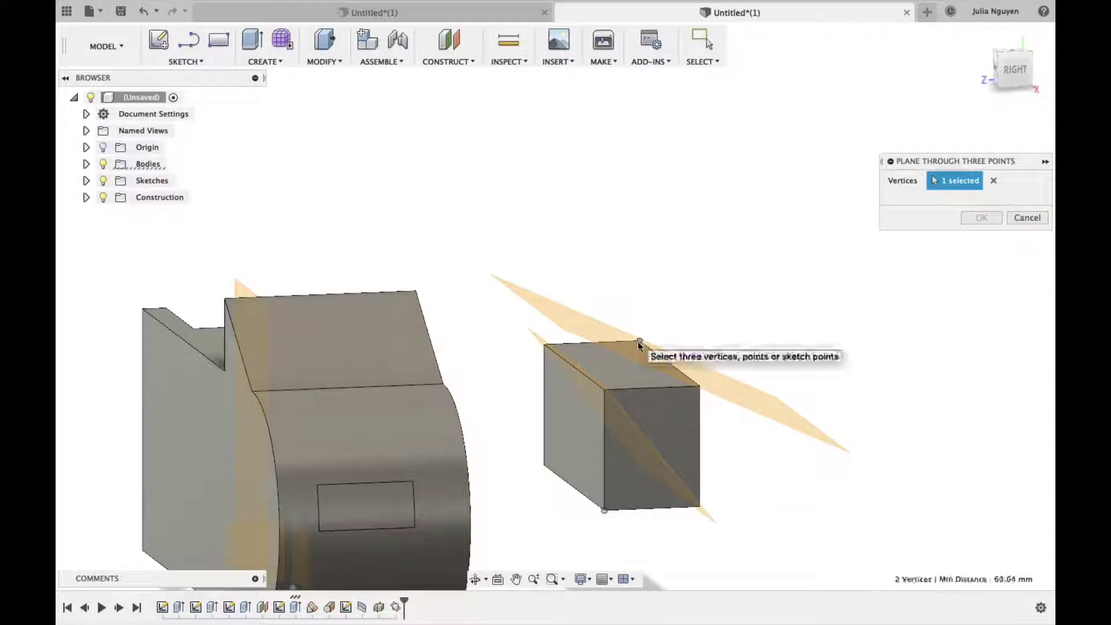
click(699, 386)
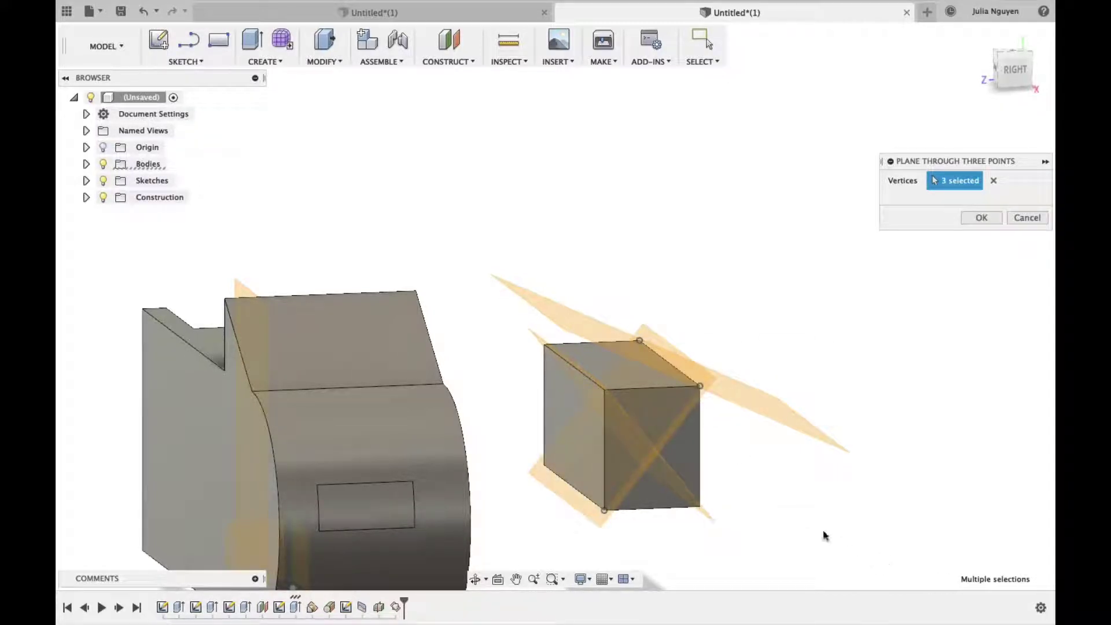
mouse_move(825, 535)
shift+middle_down()
mouse_move(777, 478)
mouse_move(835, 557)
mouse_move(893, 568)
mouse_move(833, 556)
shift+middle_up()
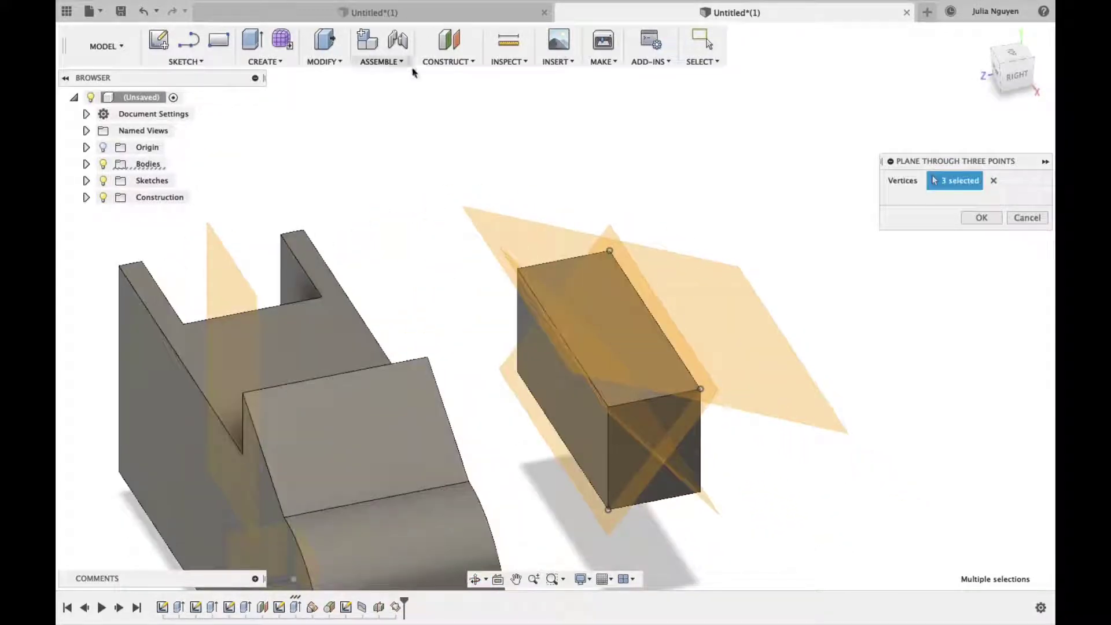
click(447, 61)
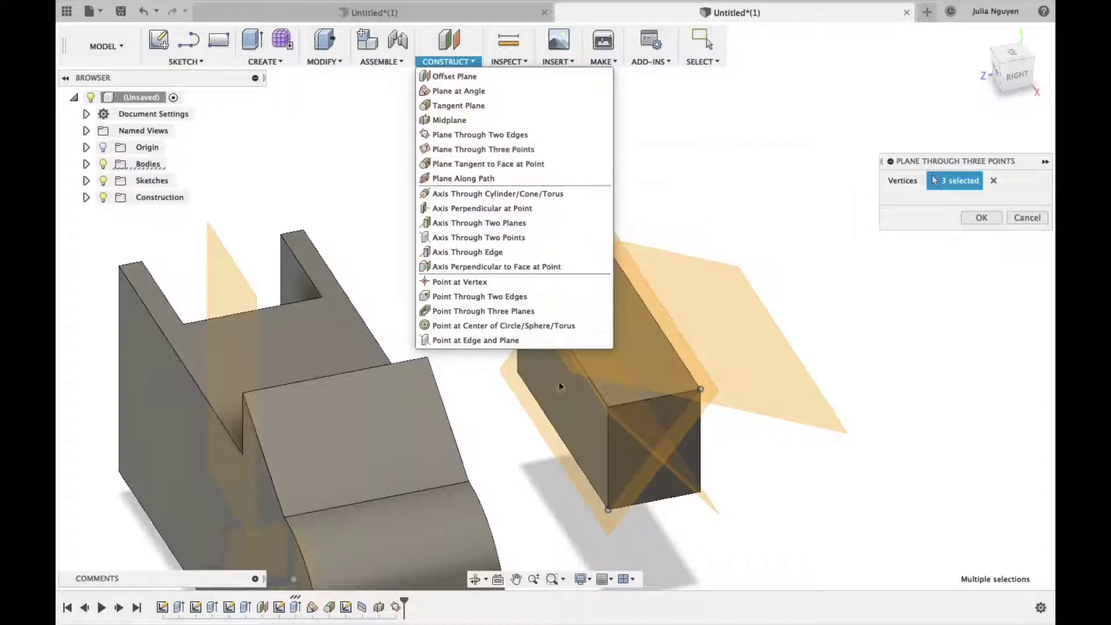
mouse_move(789, 474)
shift+middle_down()
mouse_move(750, 454)
mouse_move(579, 260)
shift+middle_up()
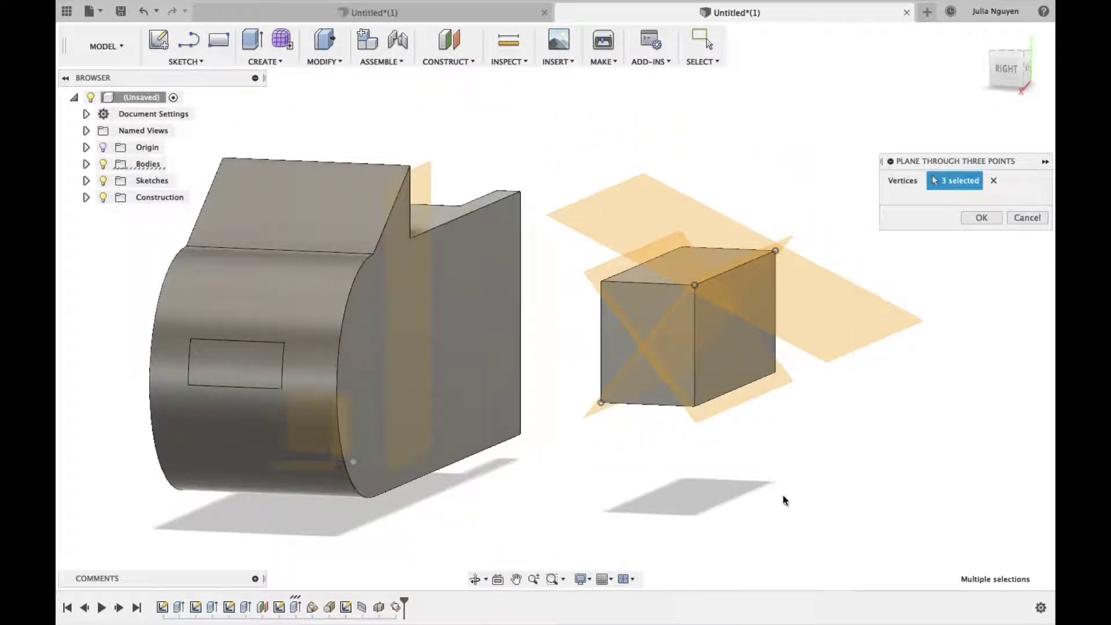
- Try a plane along a path, abandon it, and start a plane tangent to a face at a point
click(449, 64)
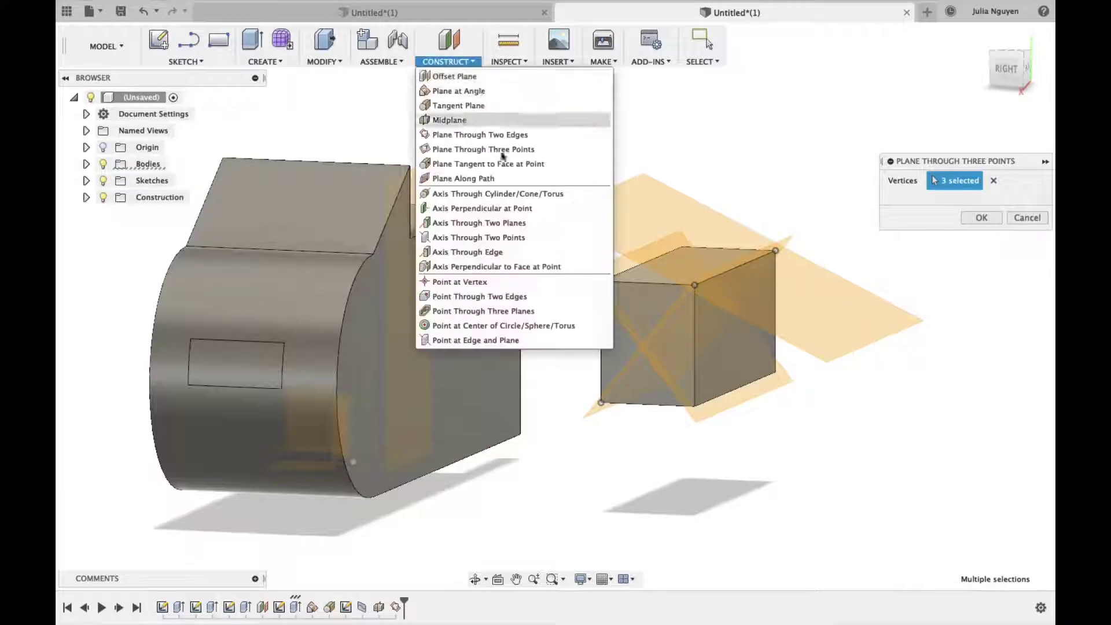
click(498, 178)
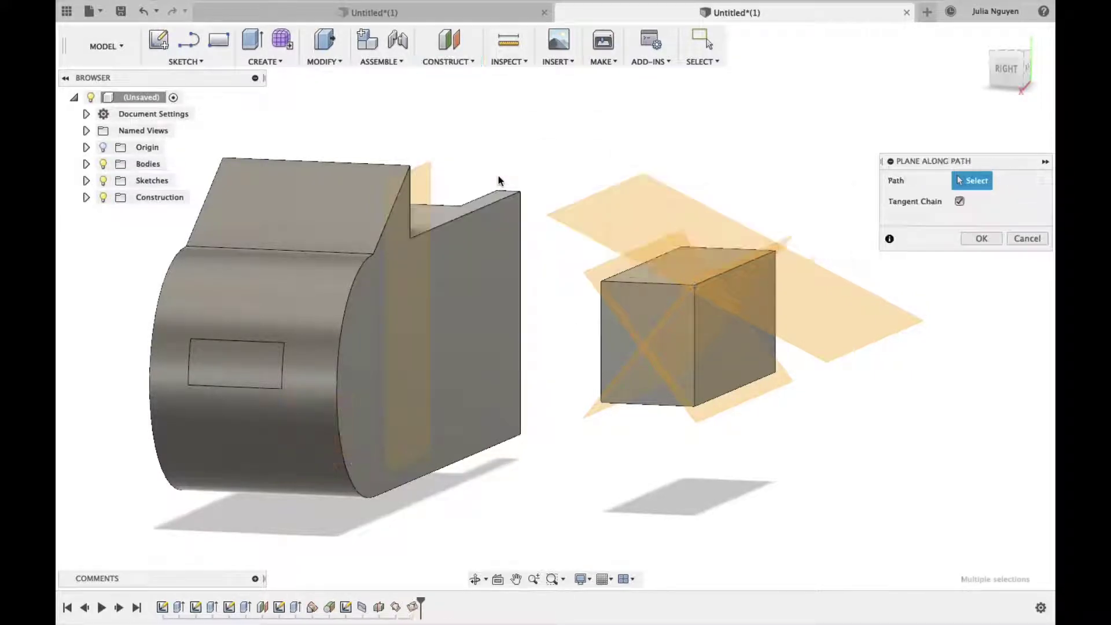
click(449, 63)
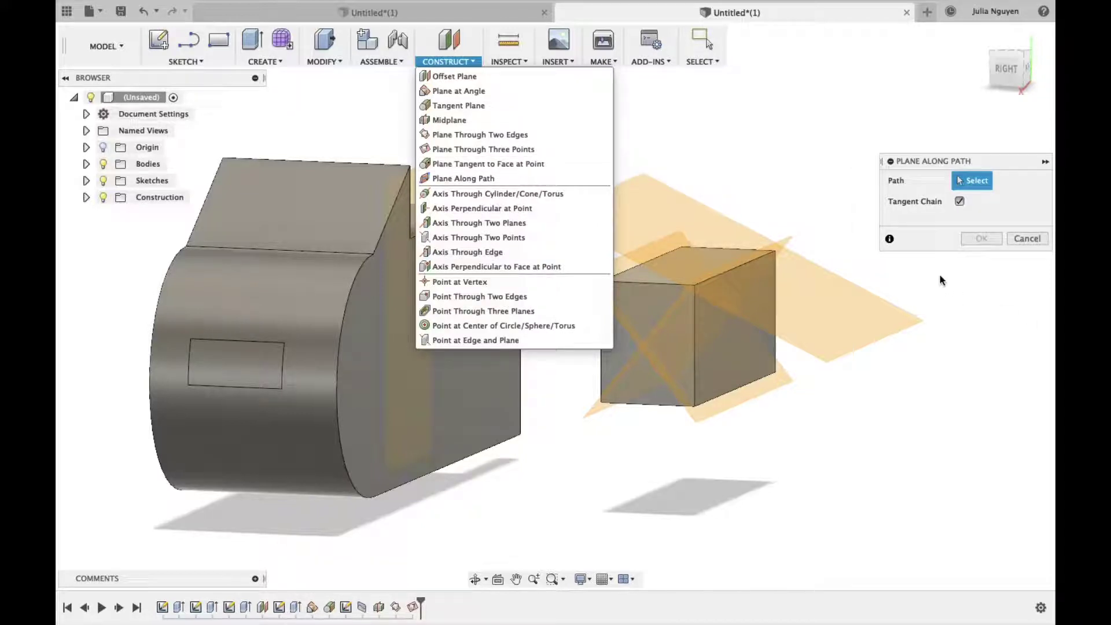
click(1021, 238)
click(449, 62)
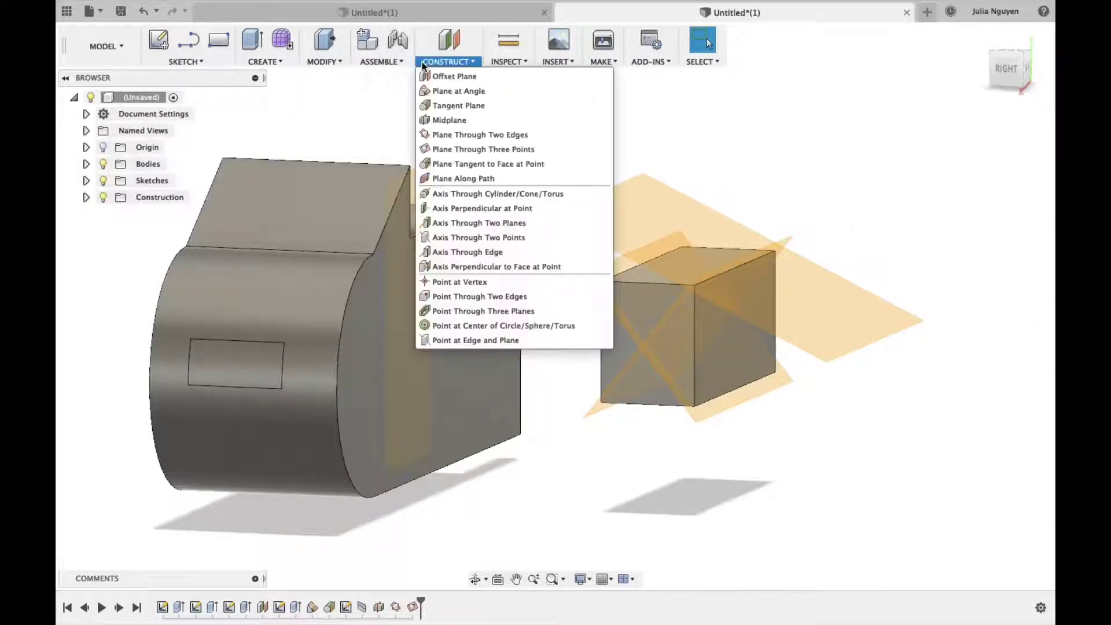
click(488, 163)
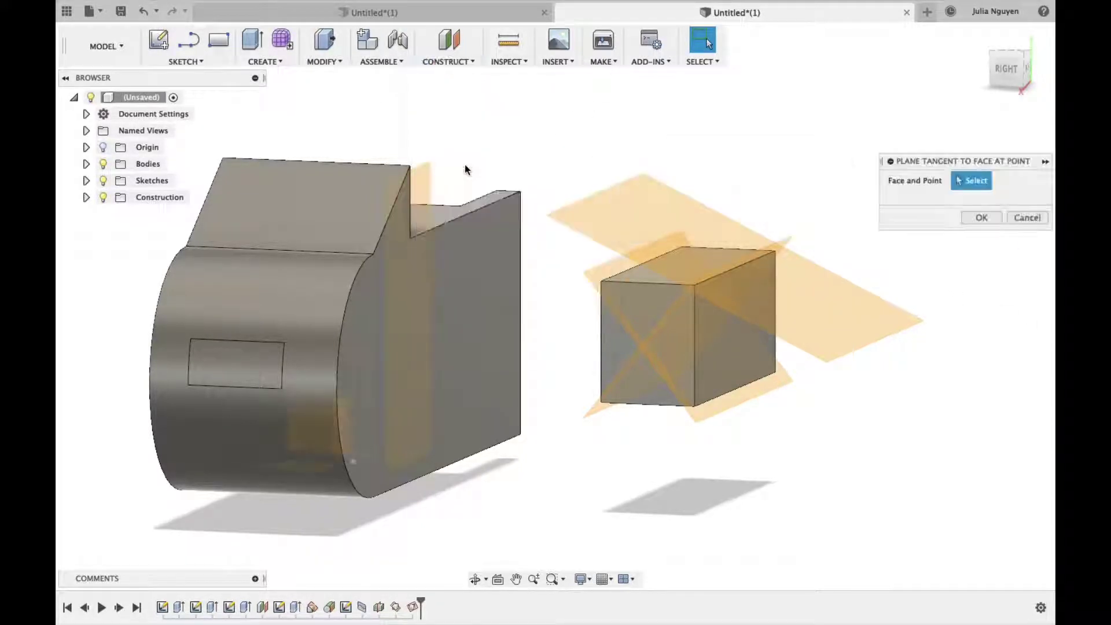
- Pick the rounded end face and a point on it, then abandon this first tangent-plane attempt
shift+middle_drag(666, 518, 348, 122)
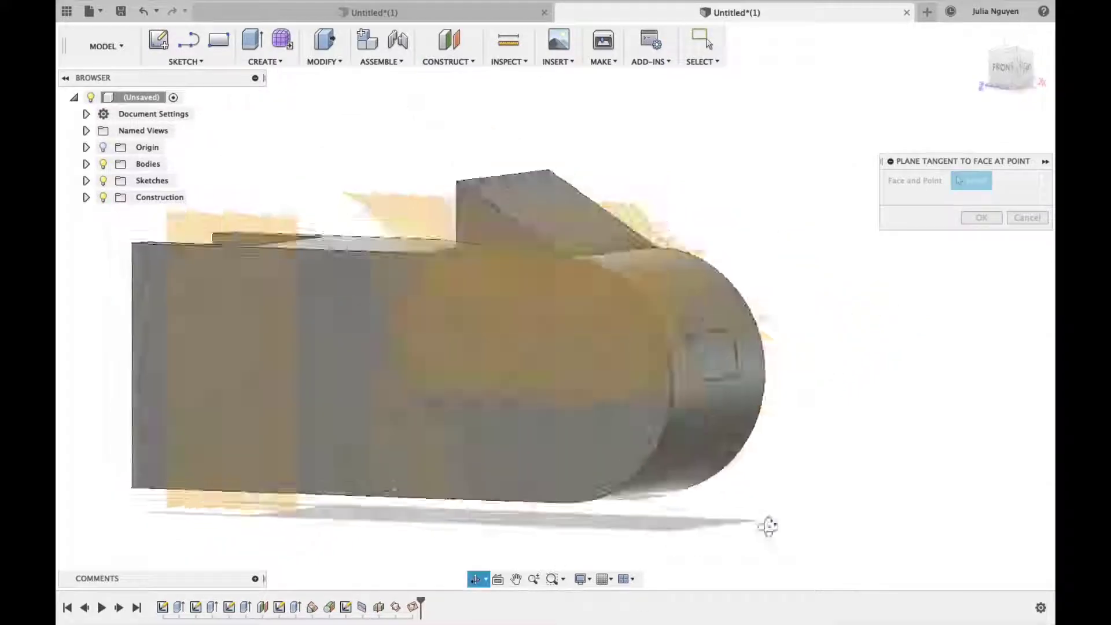
click(440, 64)
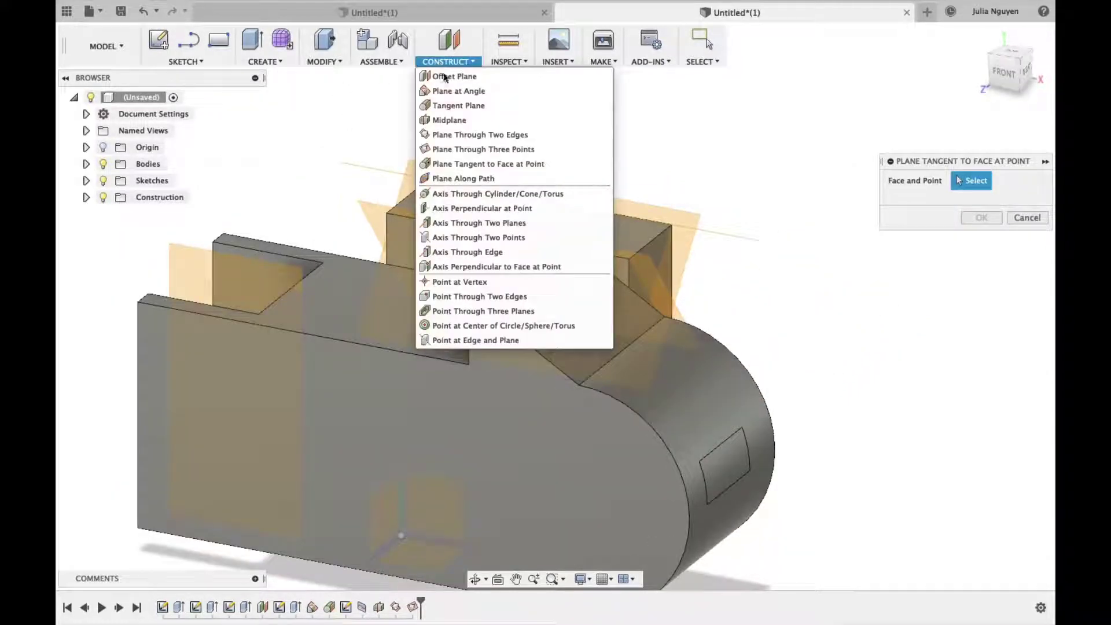
click(453, 63)
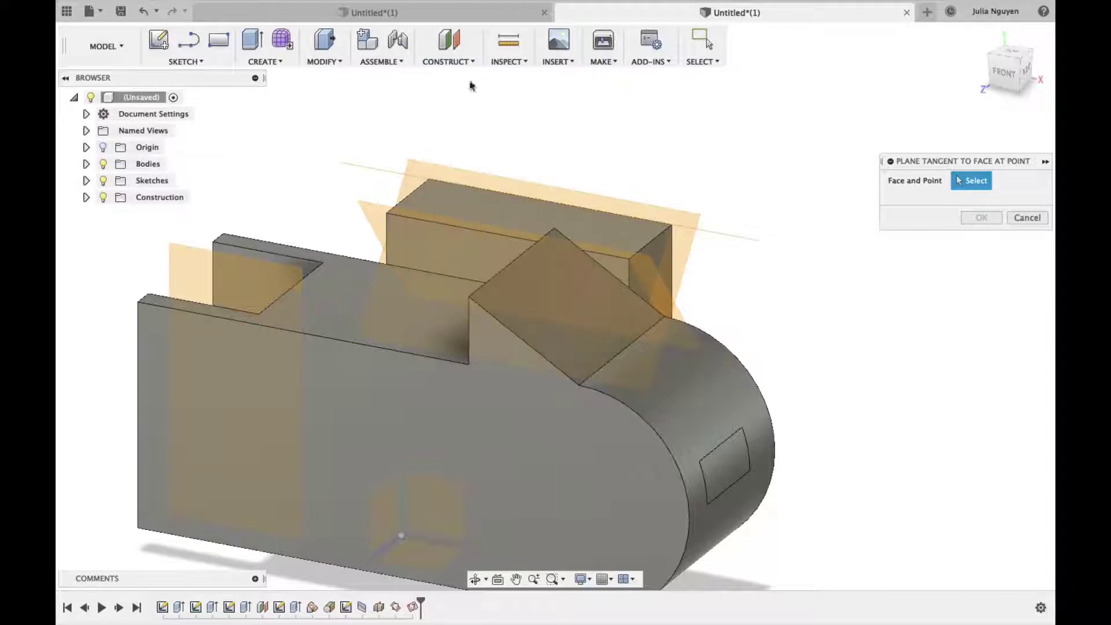
scroll(855, 431, down, 3)
scroll(736, 357, down, 5)
mouse_move(737, 357)
shift+middle_down()
mouse_move(762, 414)
mouse_move(703, 399)
shift+middle_up()
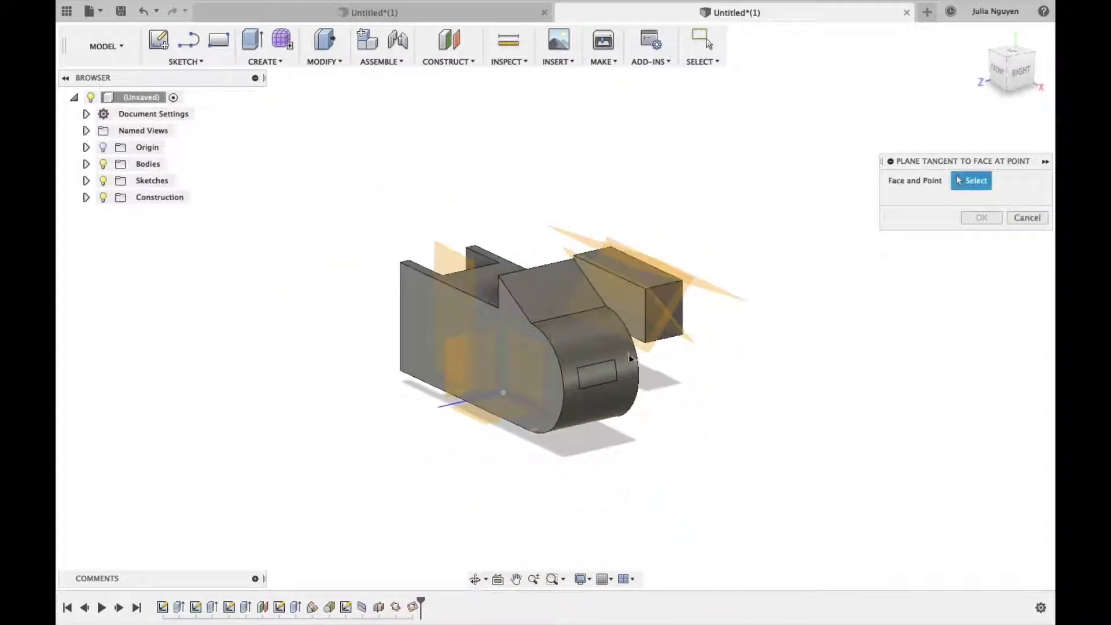
click(579, 344)
mouse_move(704, 418)
shift+middle_down()
mouse_move(608, 376)
mouse_move(592, 353)
shift+middle_up()
scroll(592, 353, up, 5)
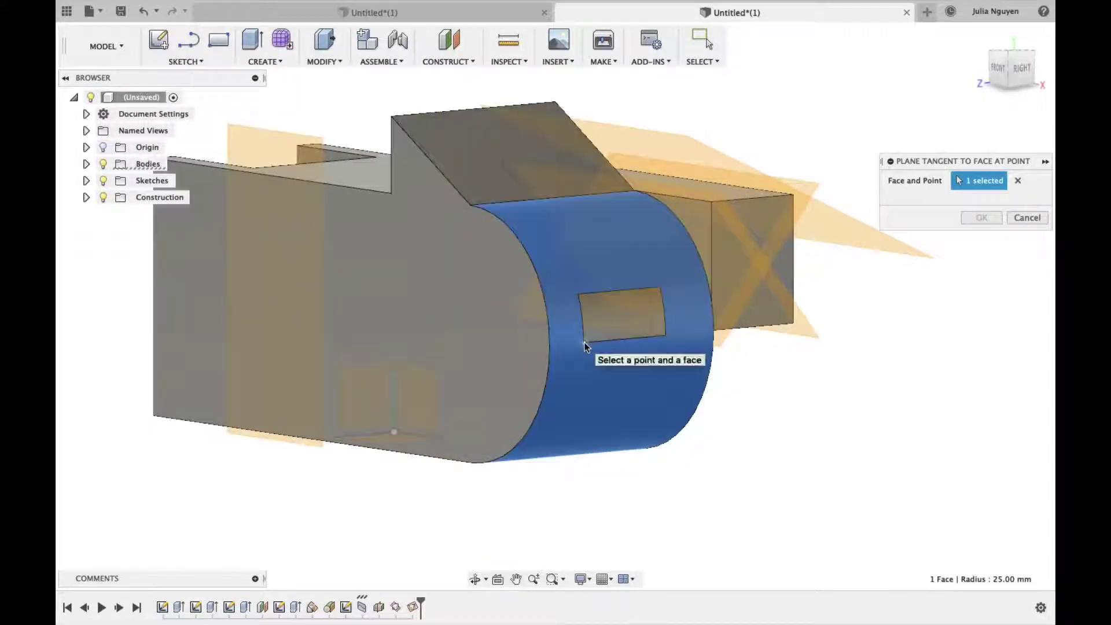
click(591, 349)
mouse_move(784, 449)
shift+middle_down()
mouse_move(838, 449)
mouse_move(787, 463)
shift+middle_up()
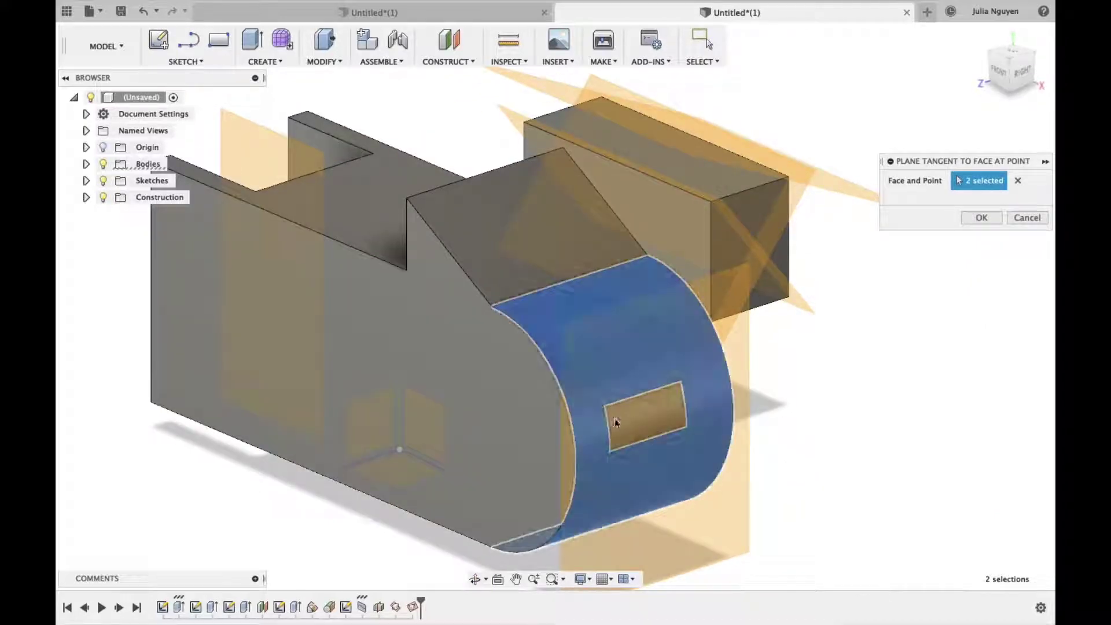
click(1012, 219)
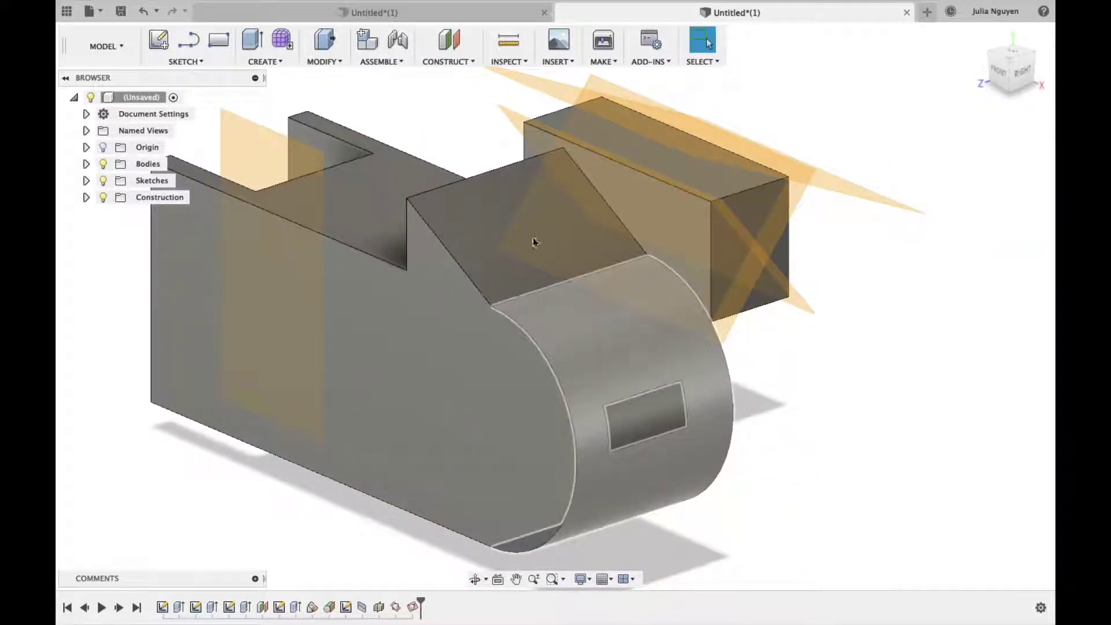
- Create the plane tangent to the rounded end face at a point by the rectangular recess
click(450, 61)
click(475, 165)
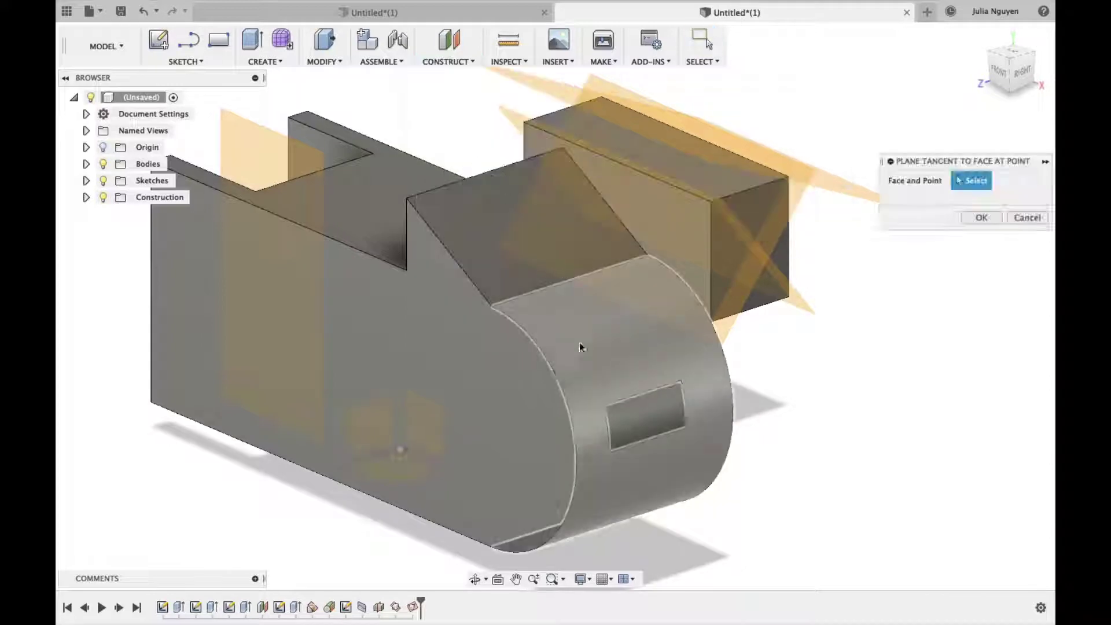
click(602, 410)
click(603, 407)
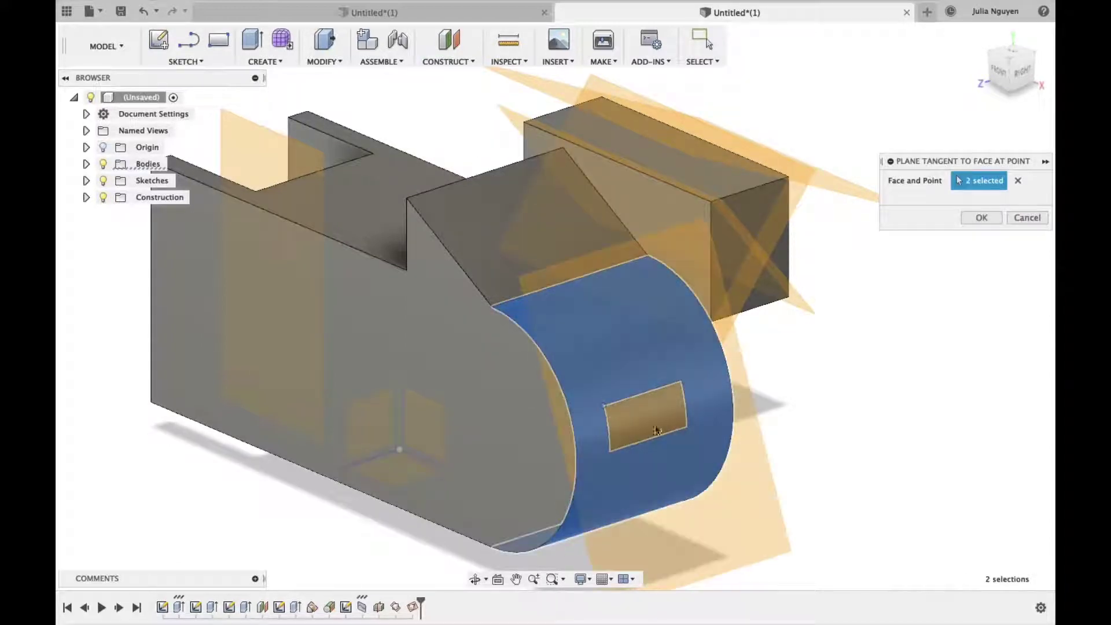
mouse_move(833, 467)
shift+middle_down()
mouse_move(821, 405)
mouse_move(867, 415)
mouse_move(910, 454)
mouse_move(910, 466)
mouse_move(831, 451)
shift+middle_up()
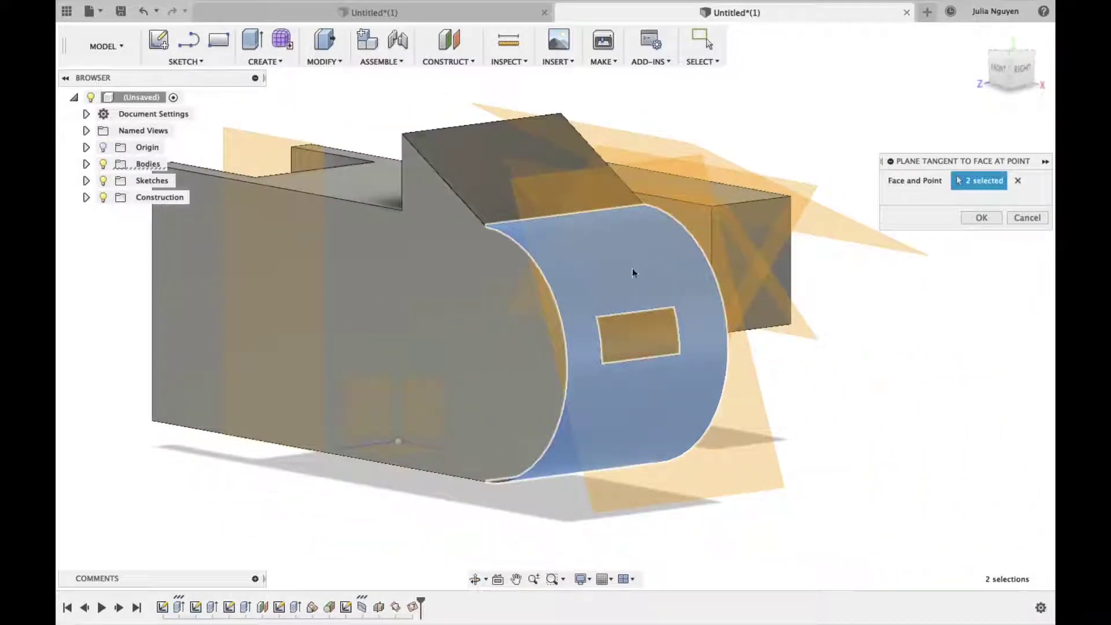
click(992, 219)
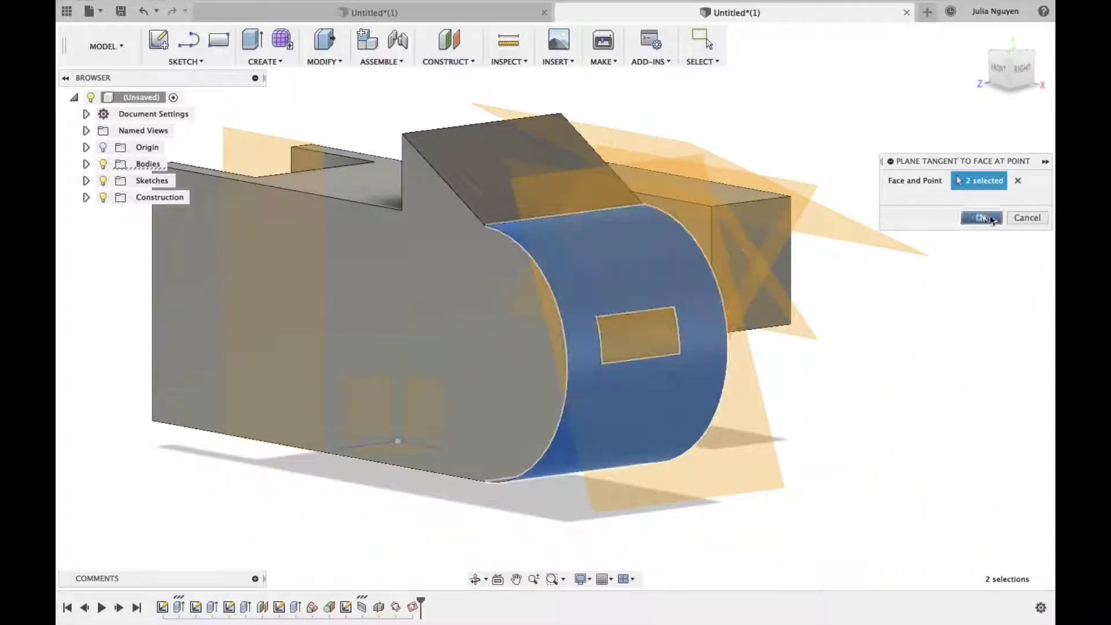
click(1021, 223)
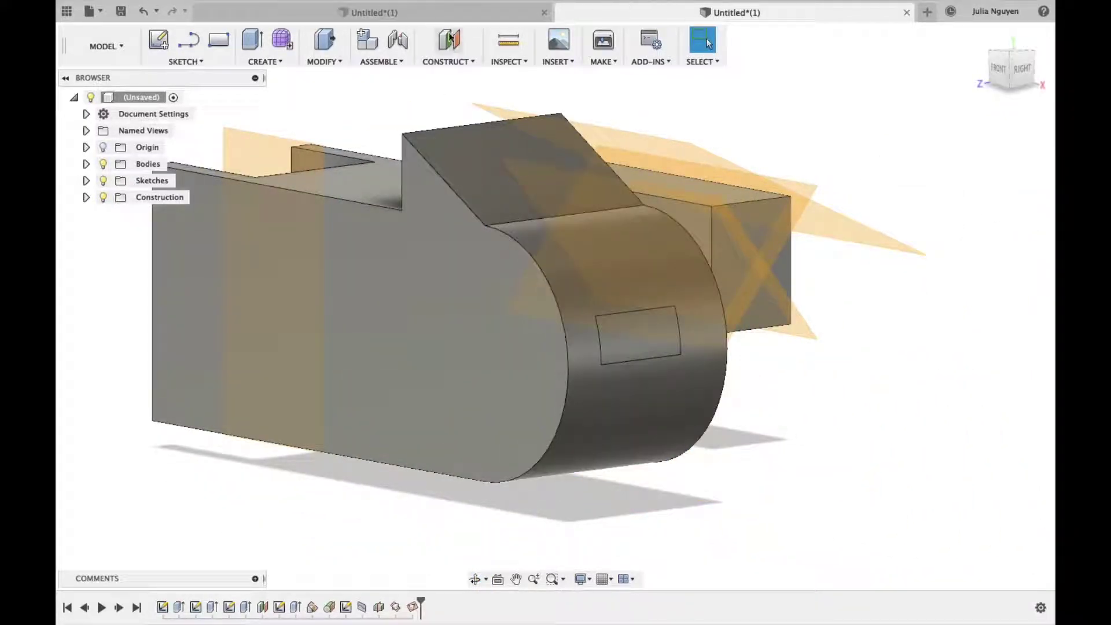
click(457, 60)
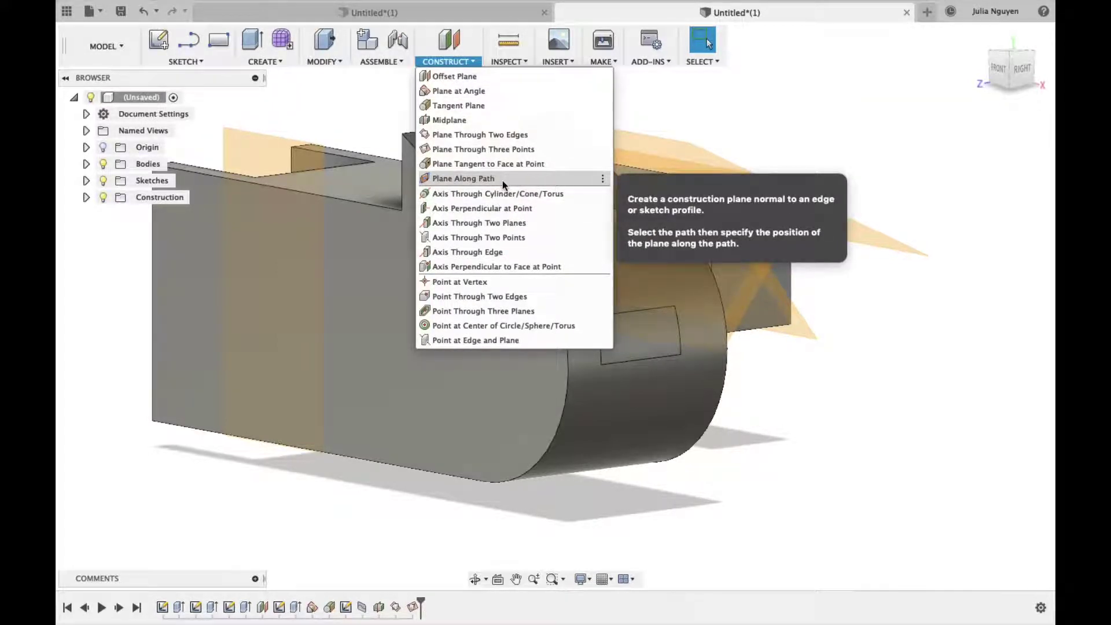
click(502, 180)
click(521, 249)
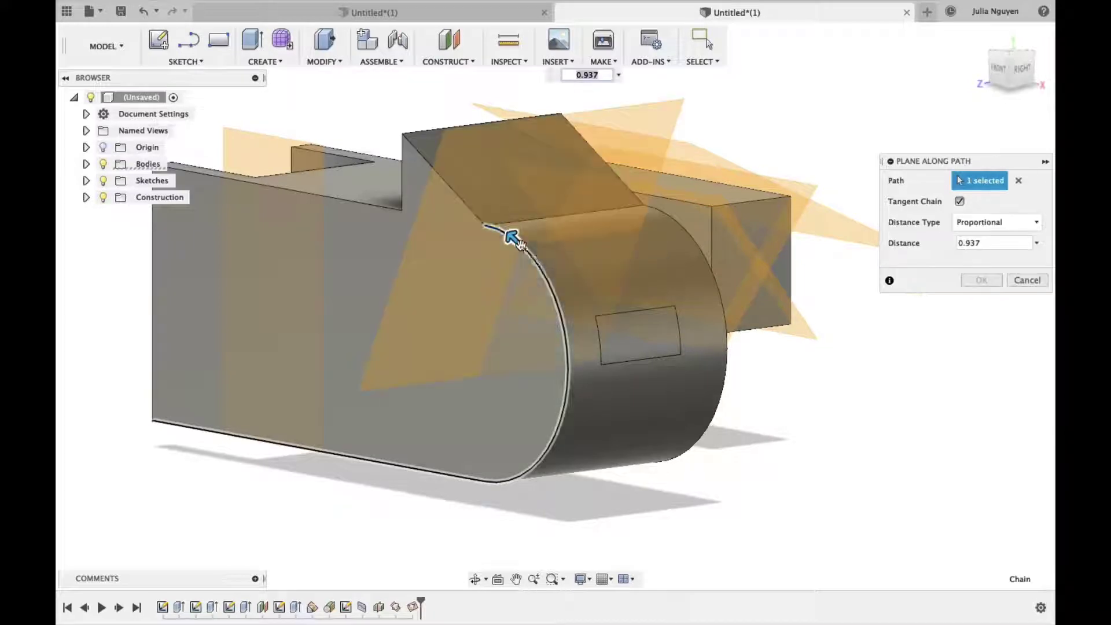
scroll(651, 421, up, 2)
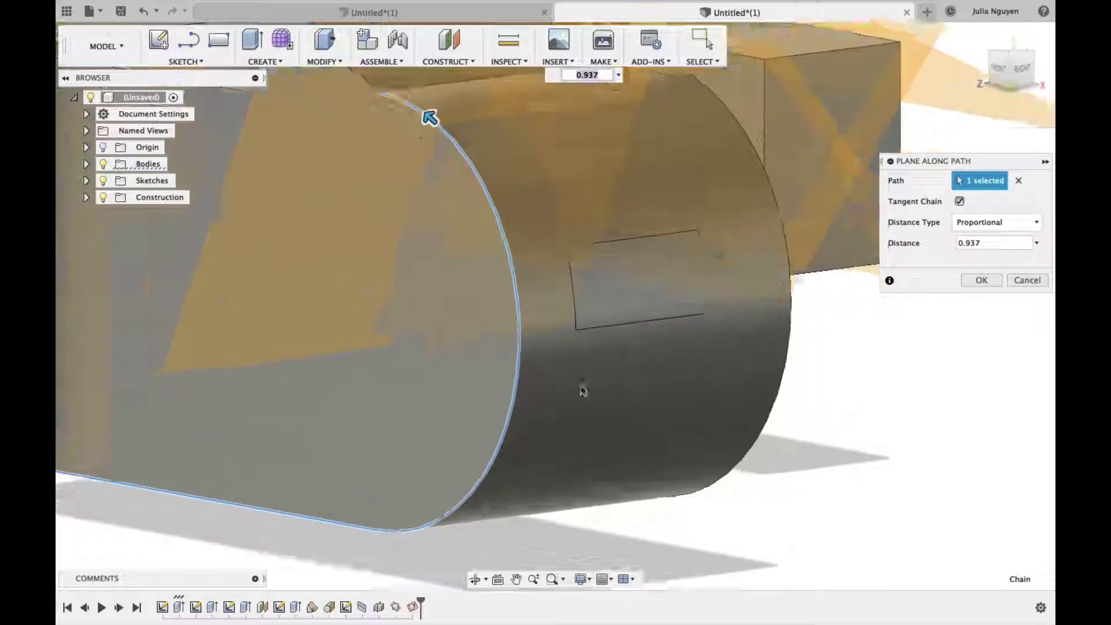
scroll(651, 421, down, 3)
scroll(652, 415, down, 2)
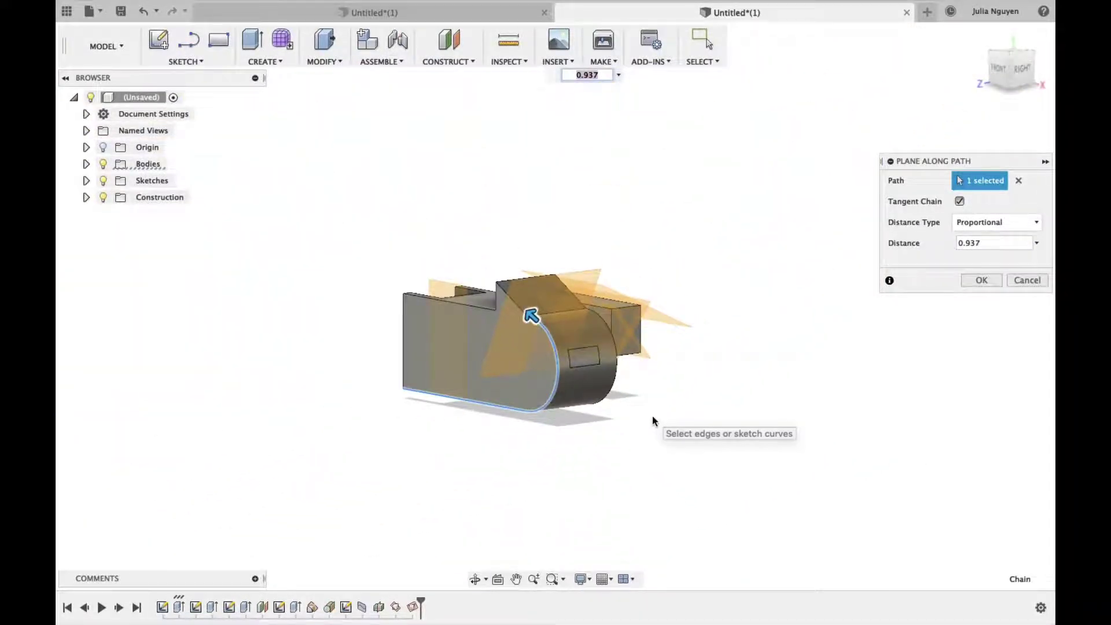
mouse_move(652, 415)
shift+middle_down()
mouse_move(670, 439)
mouse_move(667, 430)
shift+middle_up()
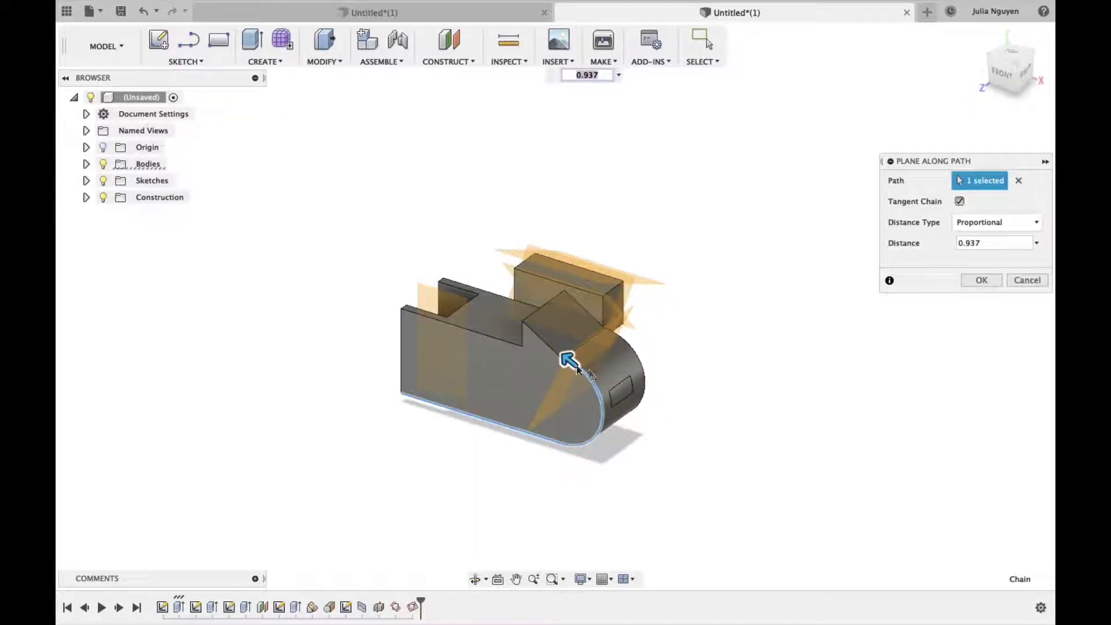
mouse_move(569, 360)
mouse_down()
mouse_move(589, 447)
mouse_move(496, 434)
mouse_move(407, 392)
mouse_move(578, 446)
mouse_move(602, 408)
mouse_move(578, 365)
mouse_move(603, 399)
mouse_move(578, 342)
mouse_move(541, 332)
mouse_up()
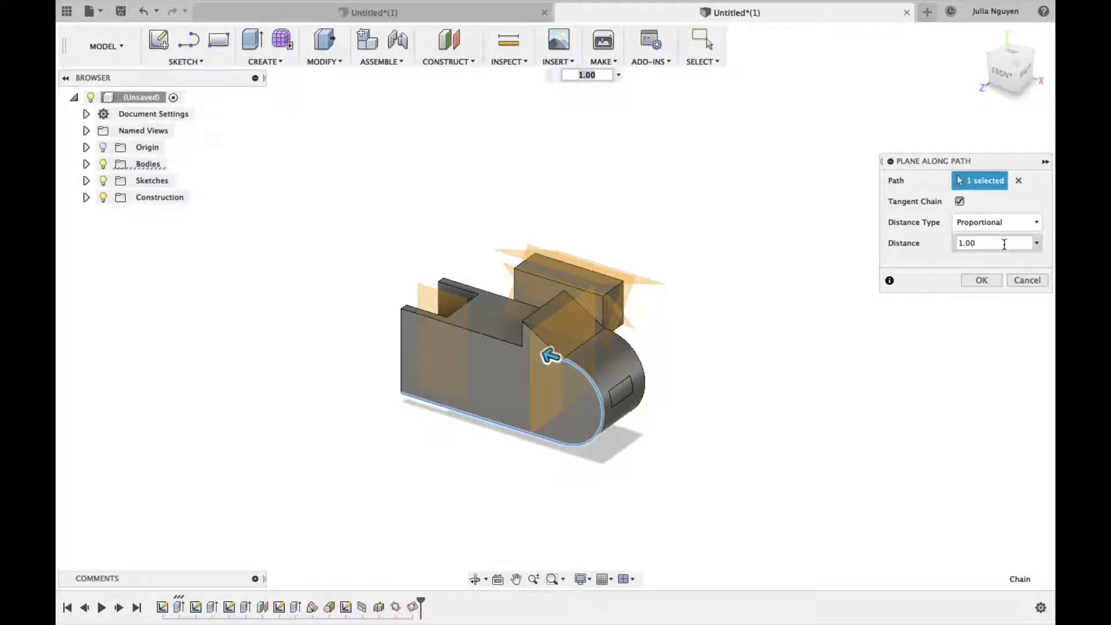
mouse_move(551, 356)
mouse_down()
mouse_move(582, 366)
mouse_move(530, 322)
mouse_move(596, 373)
mouse_move(575, 450)
mouse_move(365, 380)
mouse_move(491, 421)
mouse_move(590, 372)
mouse_move(550, 346)
mouse_up()
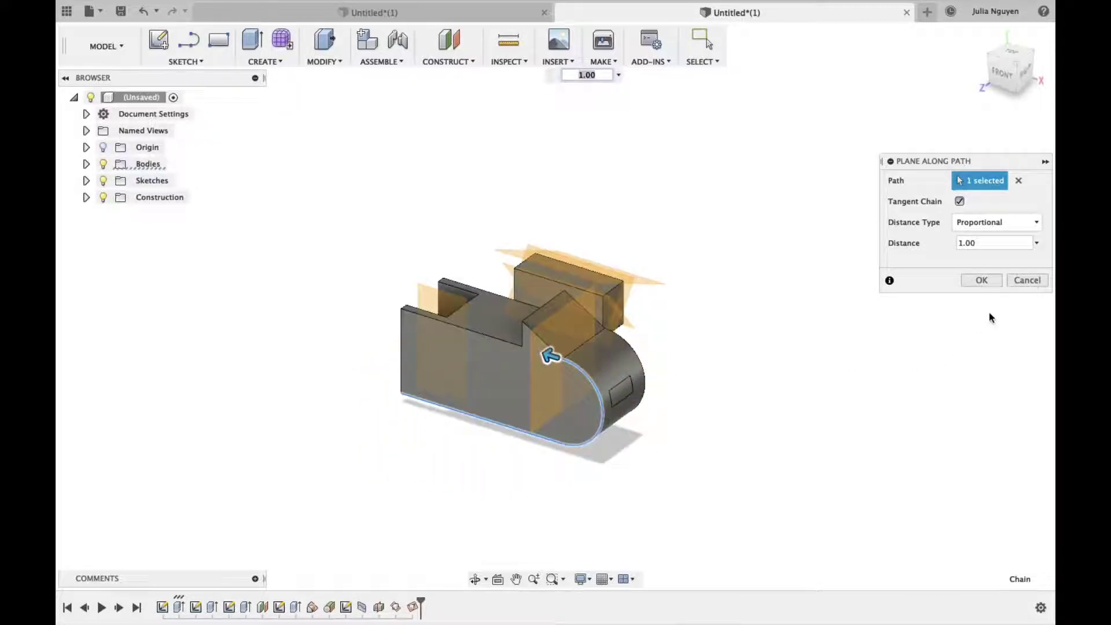
click(1024, 283)
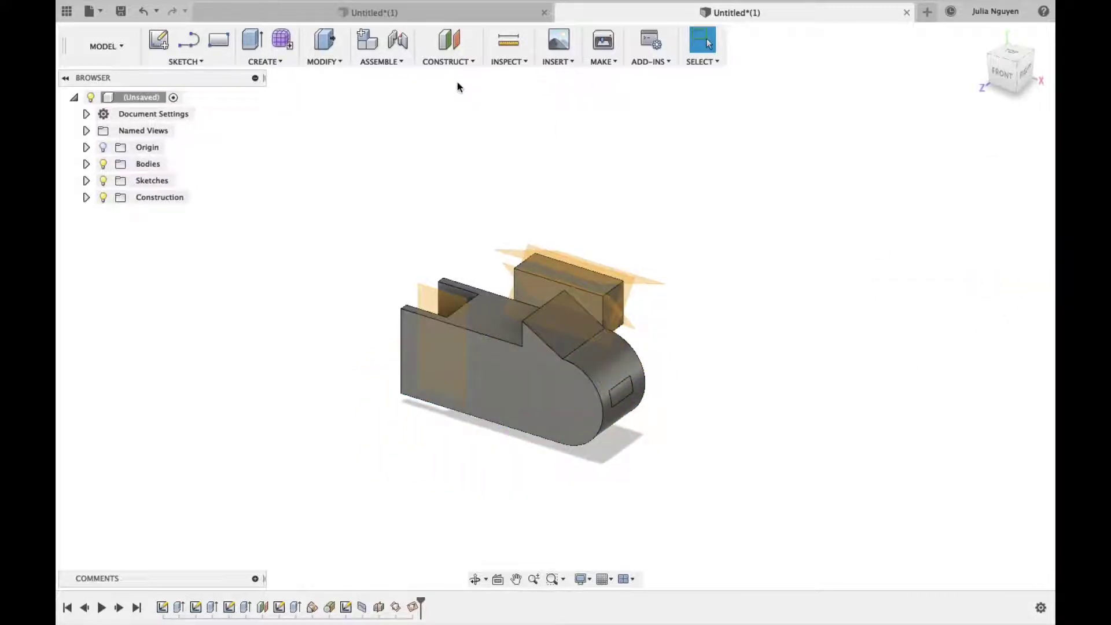
- Start Axis Through Cylinder and pick the 25 mm radius rounded face to preview its axis
click(423, 63)
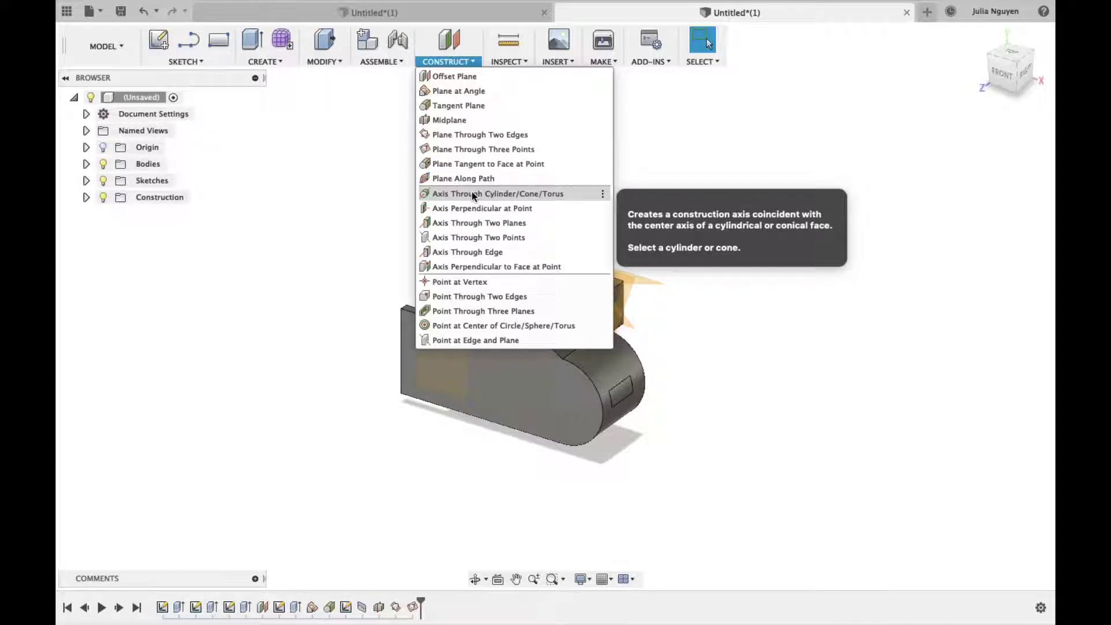
click(473, 195)
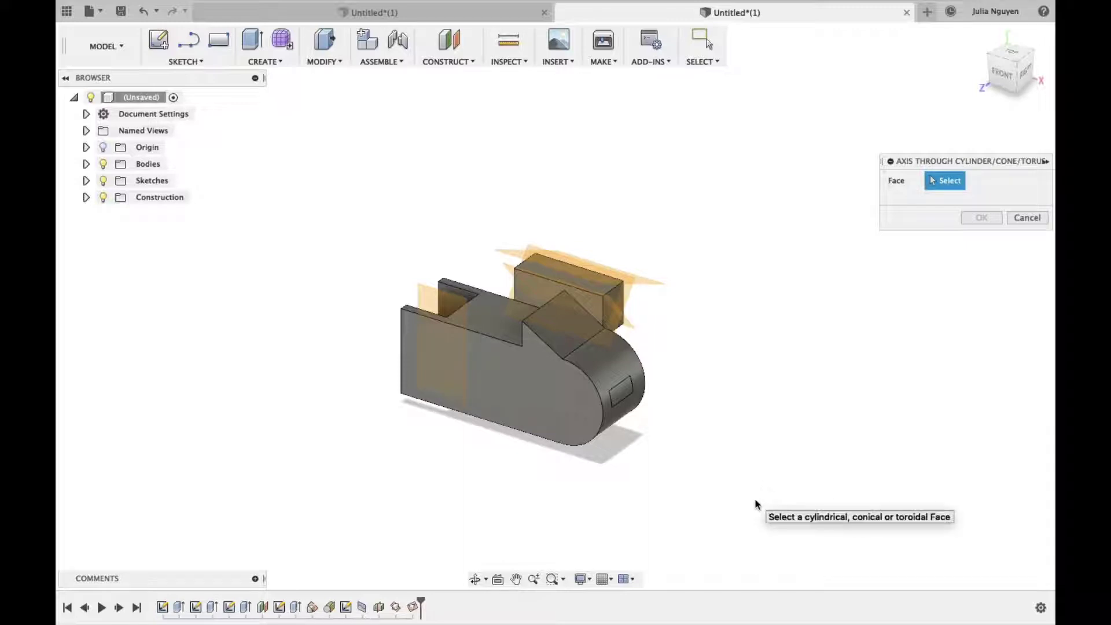
shift+middle_drag(755, 497, 744, 469)
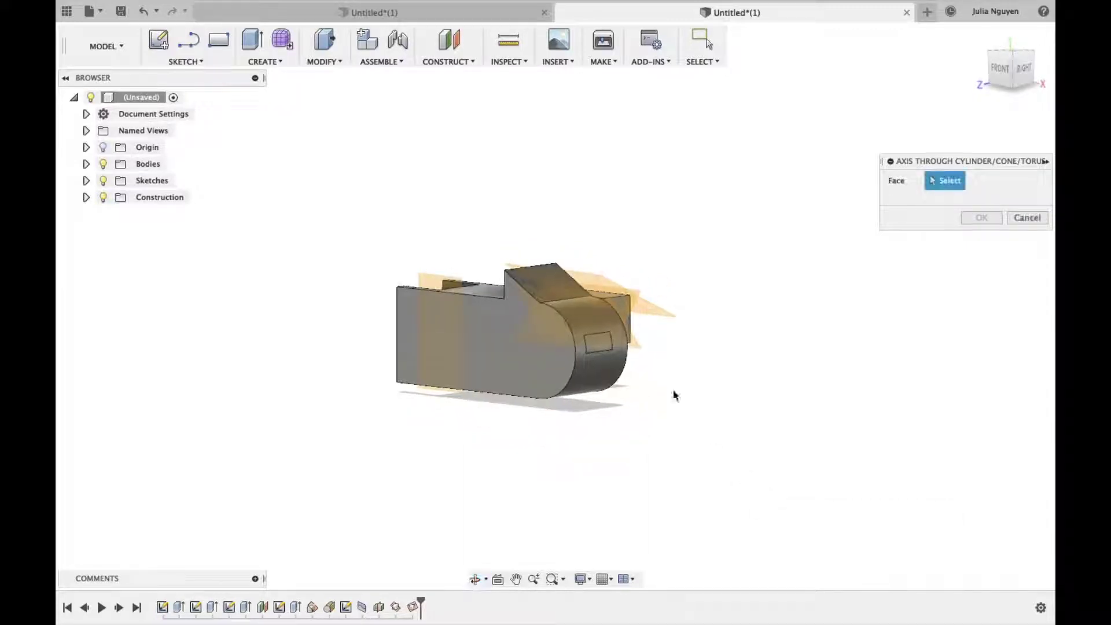
scroll(593, 362, up, 5)
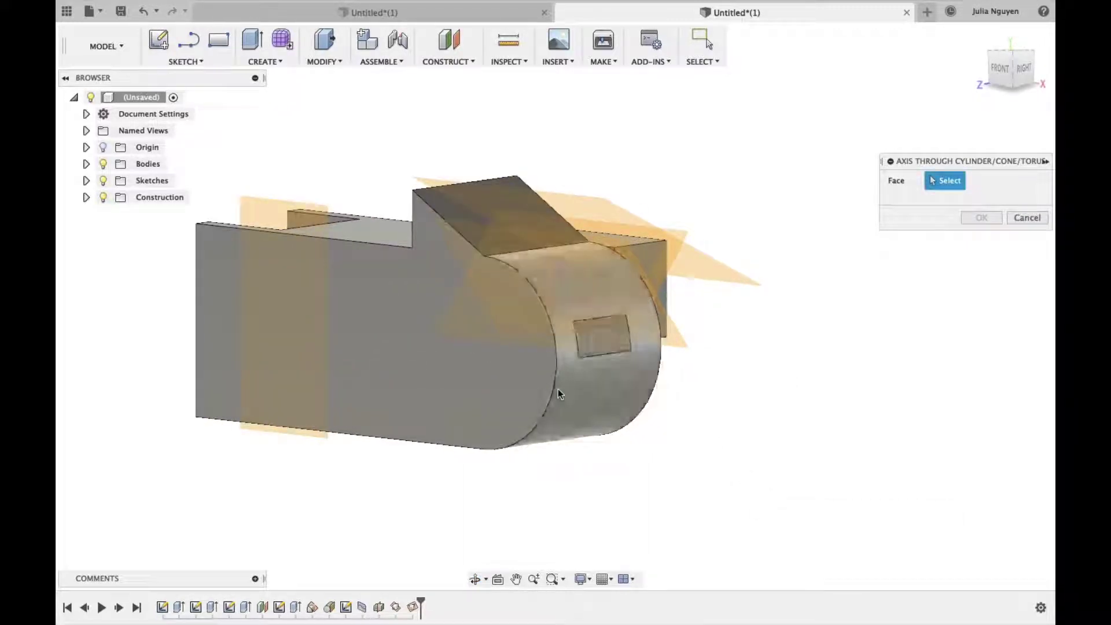
click(578, 390)
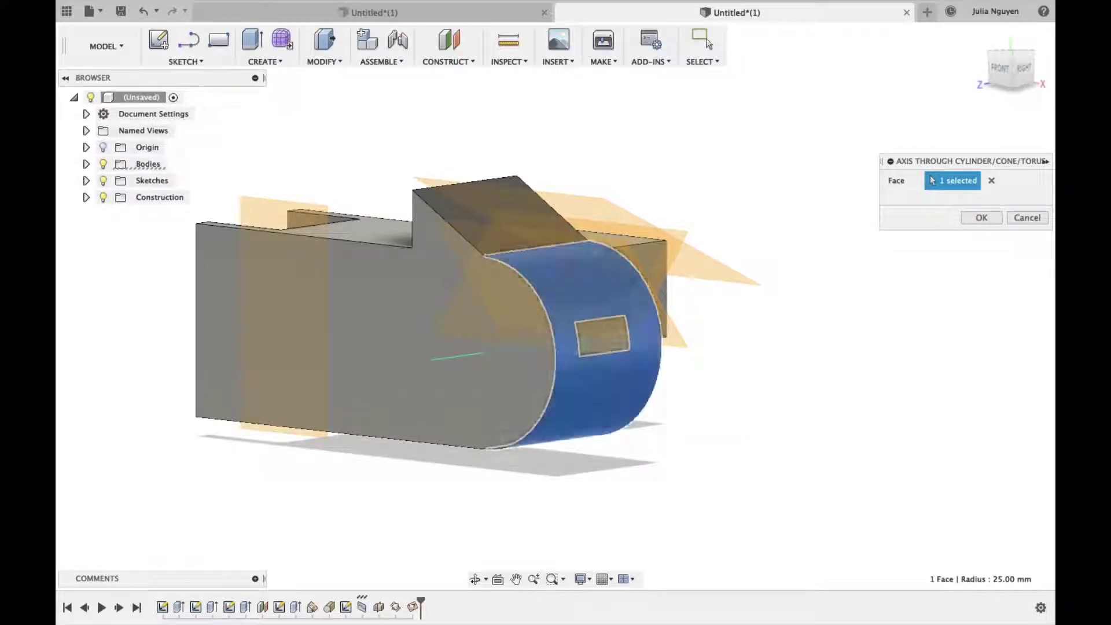
mouse_move(771, 474)
shift+middle_down()
mouse_move(832, 508)
mouse_move(814, 489)
shift+middle_up()
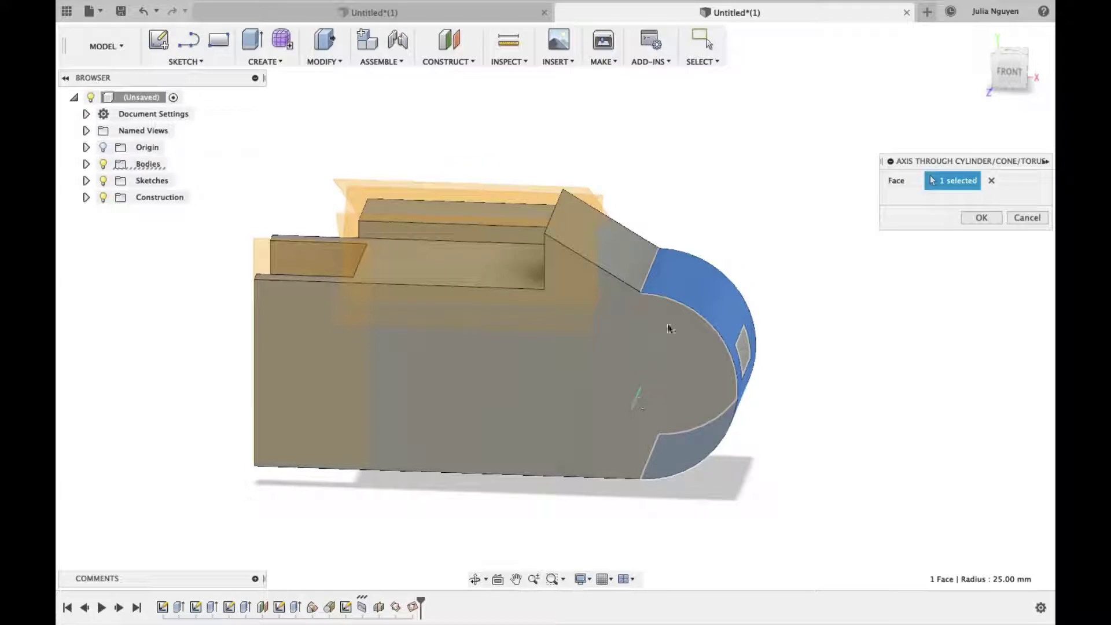
shift+middle_drag(936, 509, 890, 516)
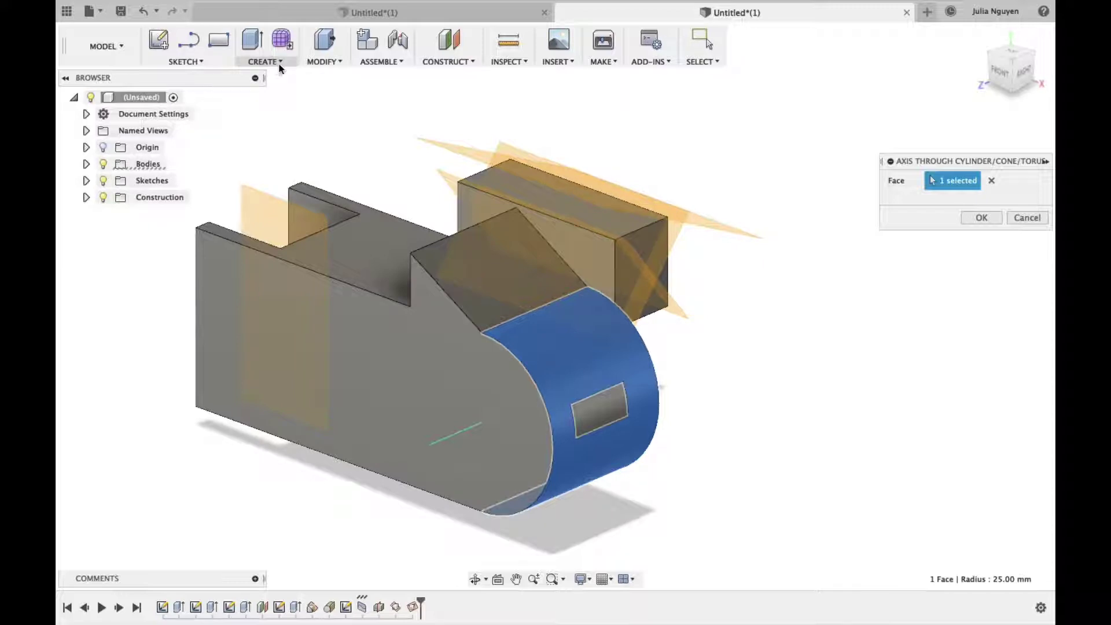
click(467, 61)
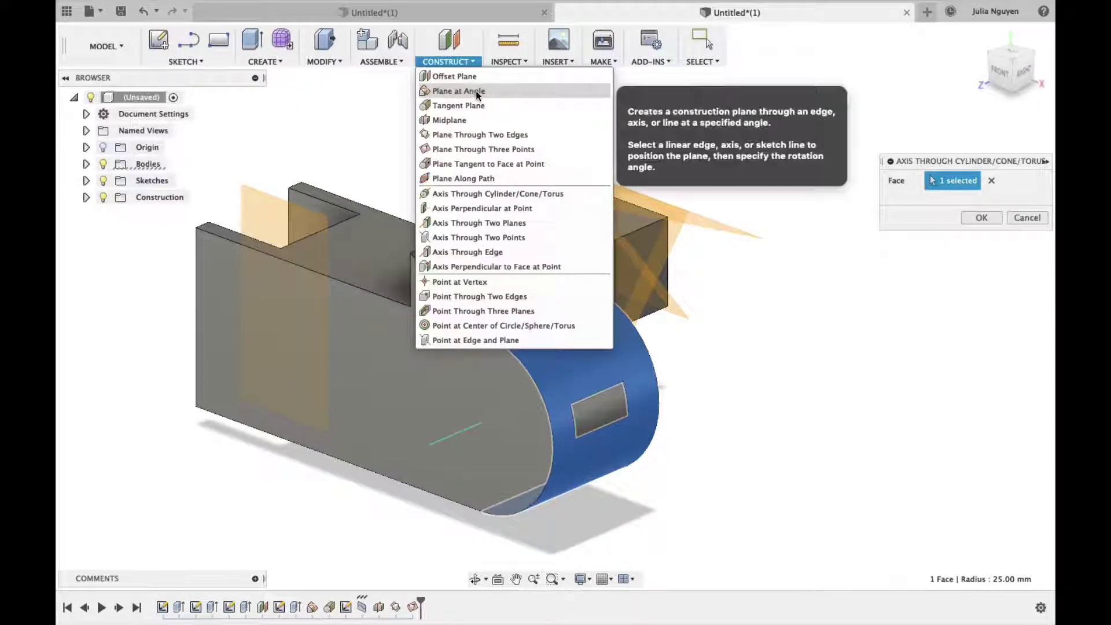
- Commit Axis1, then try a plane at 25 degrees around it and cancel it
click(476, 91)
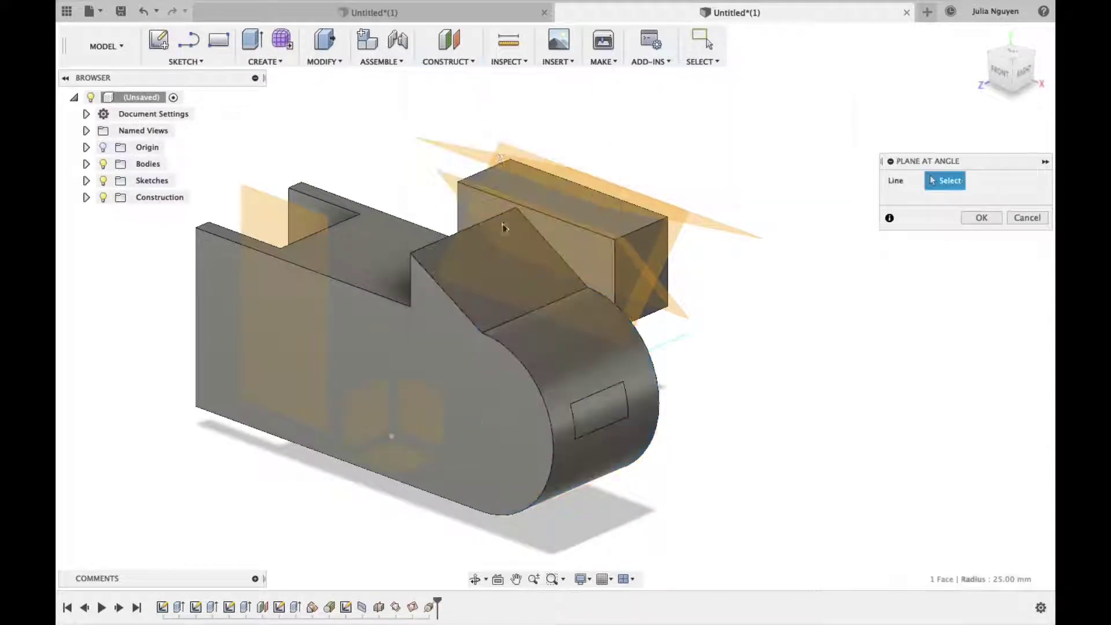
click(489, 419)
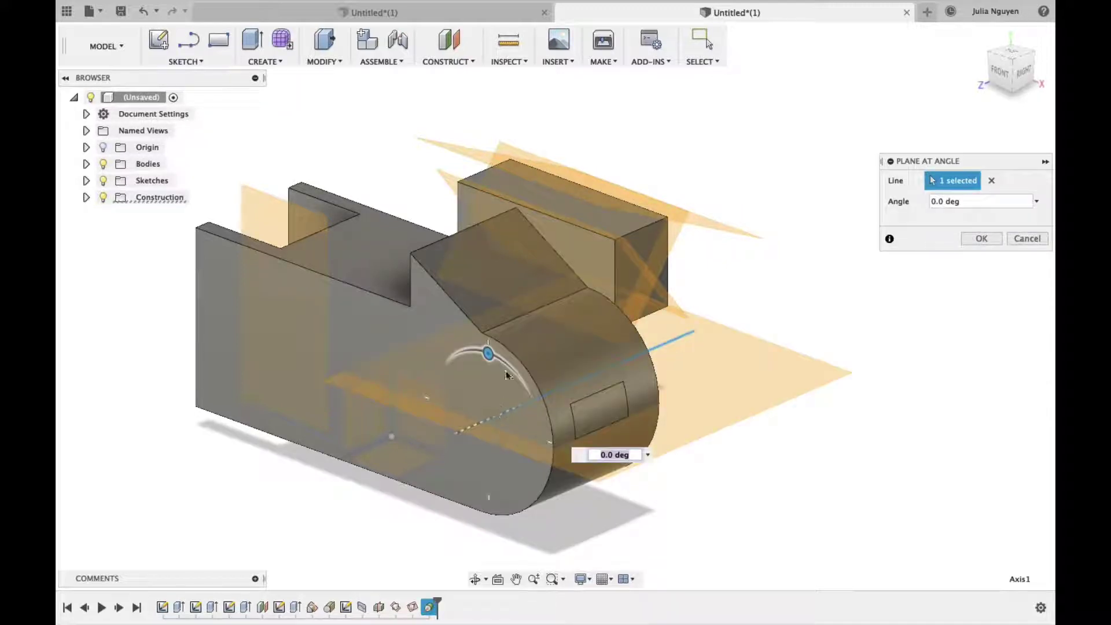
mouse_move(488, 353)
mouse_down()
mouse_move(527, 484)
mouse_move(400, 342)
mouse_up()
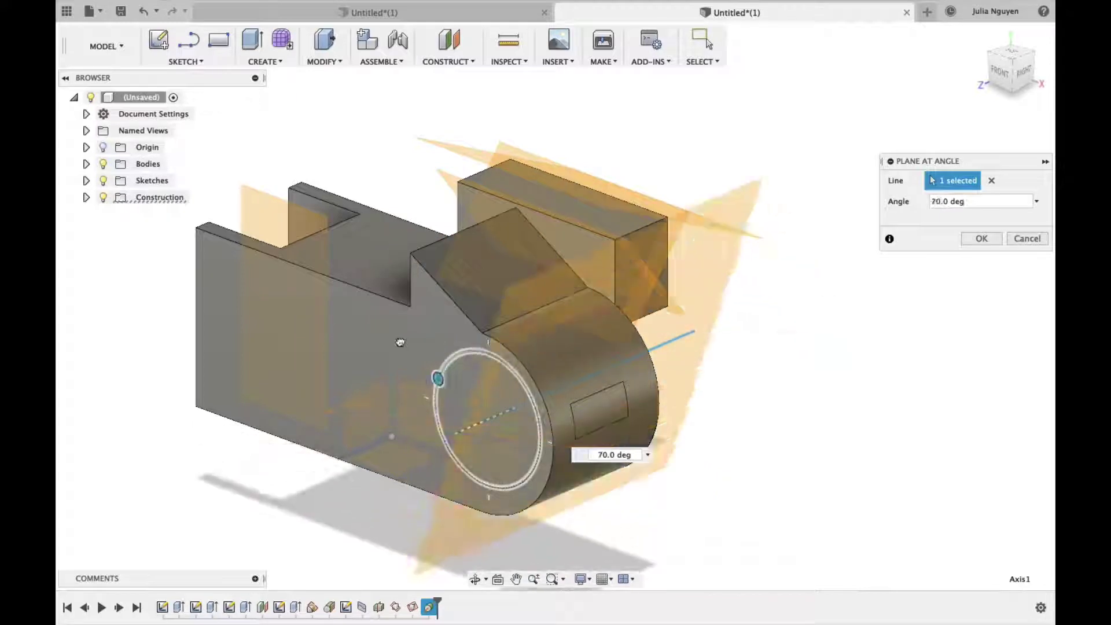
drag(400, 342, 539, 434)
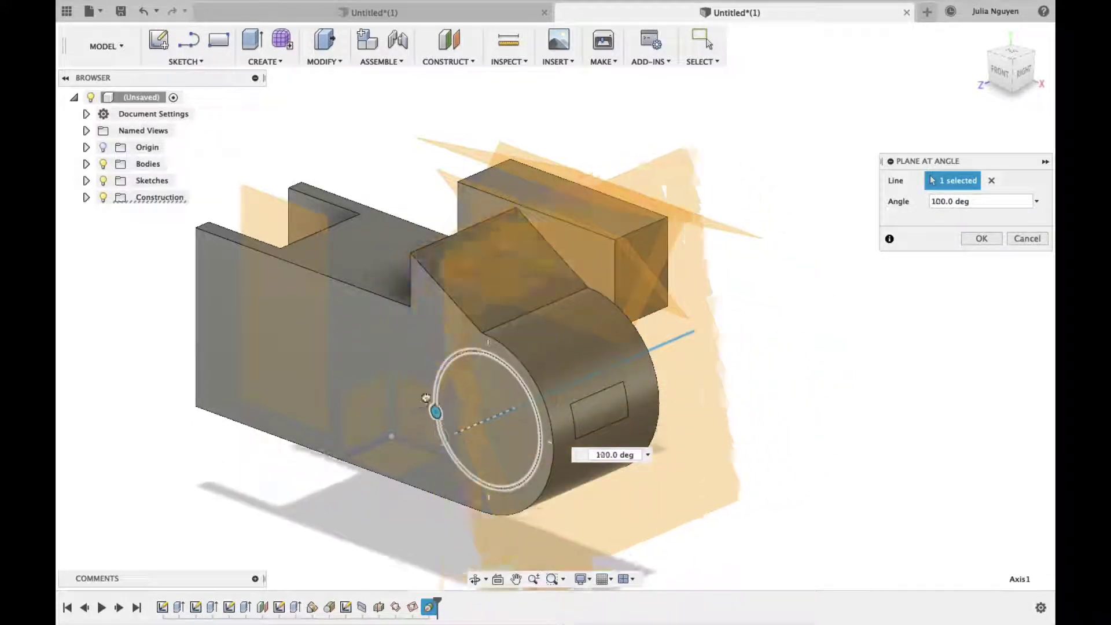
drag(516, 454, 465, 351)
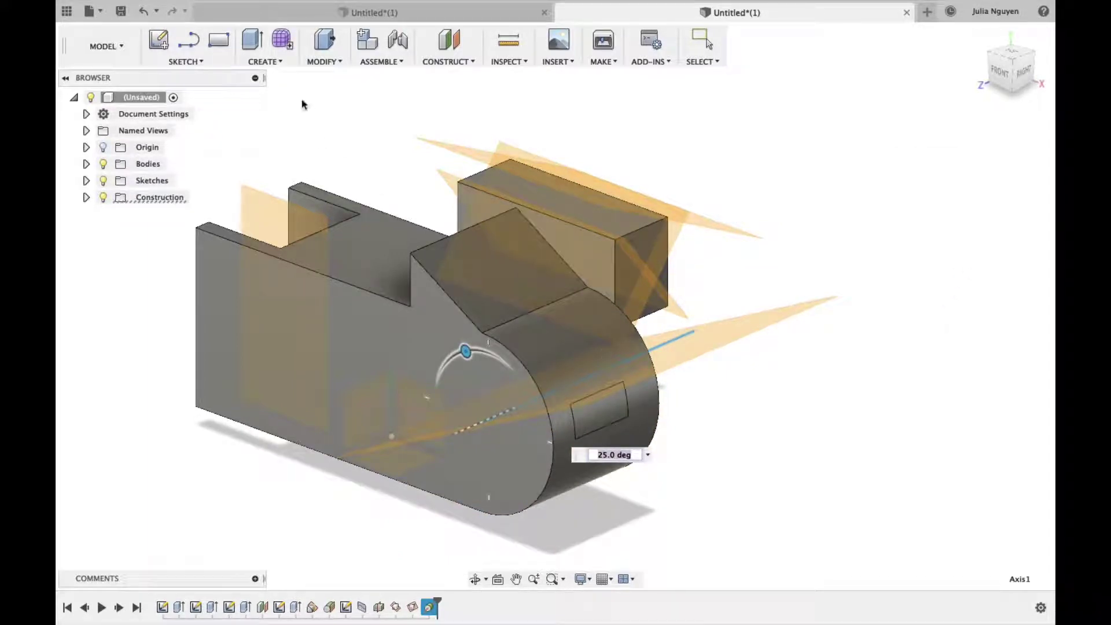
key(Return)
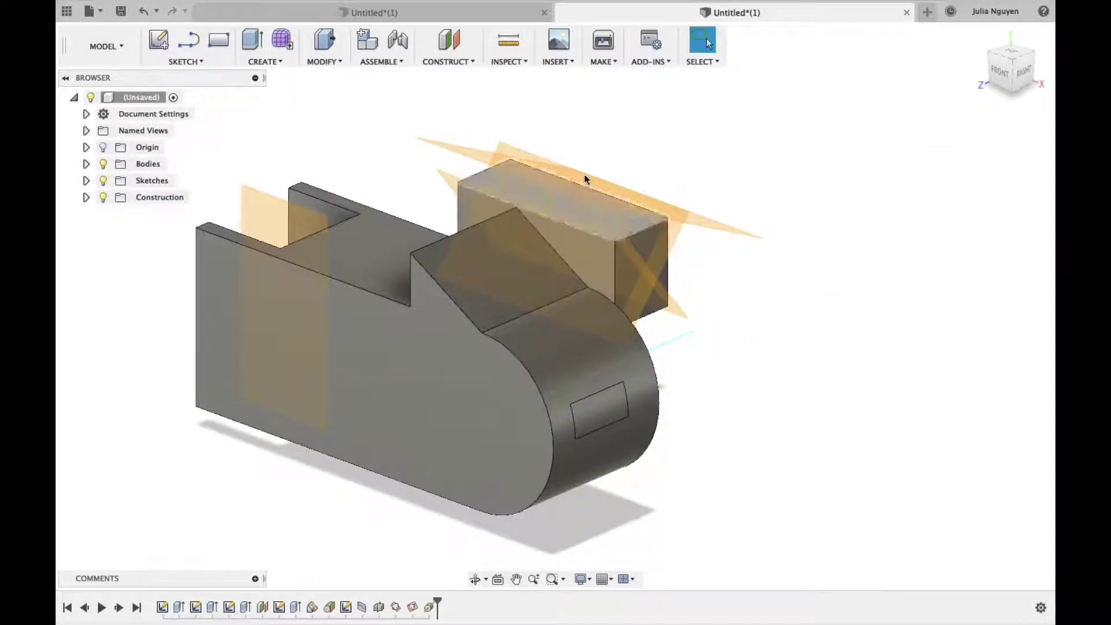
click(448, 62)
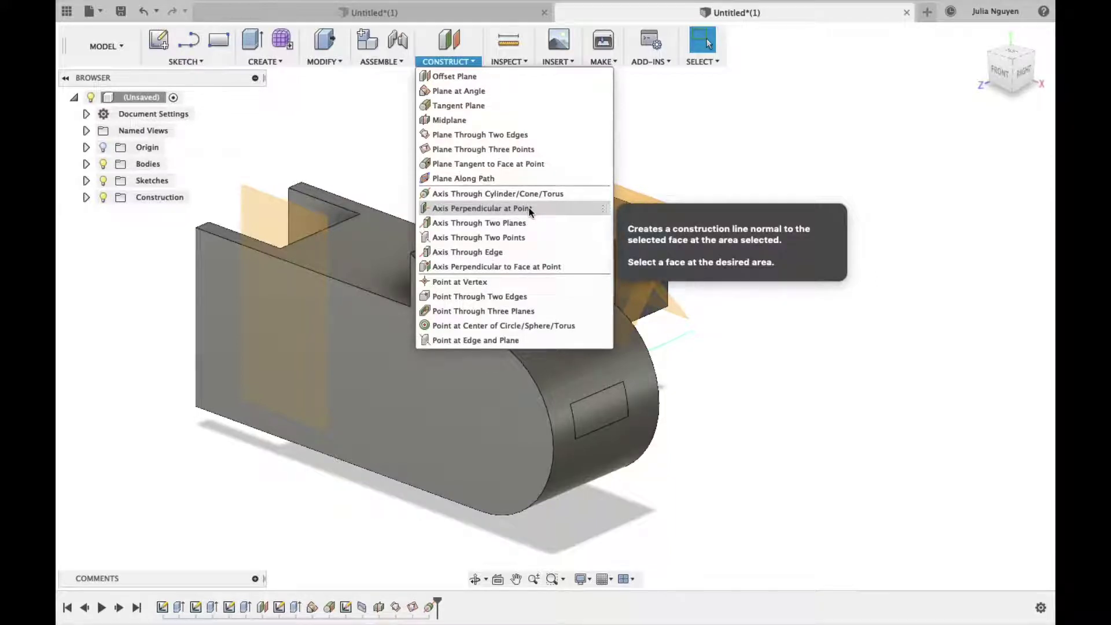
- Try several faces for an axis perpendicular at a point, settling on the large flat face, then close the tool
click(530, 210)
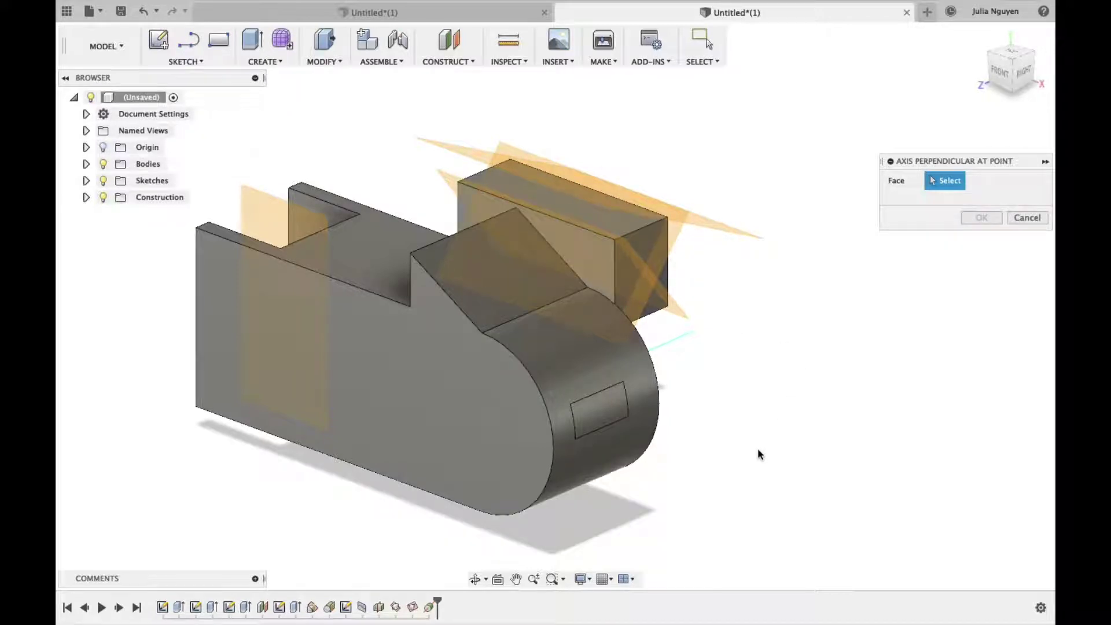
mouse_move(714, 449)
shift+middle_down()
mouse_move(829, 464)
mouse_move(719, 315)
shift+middle_up()
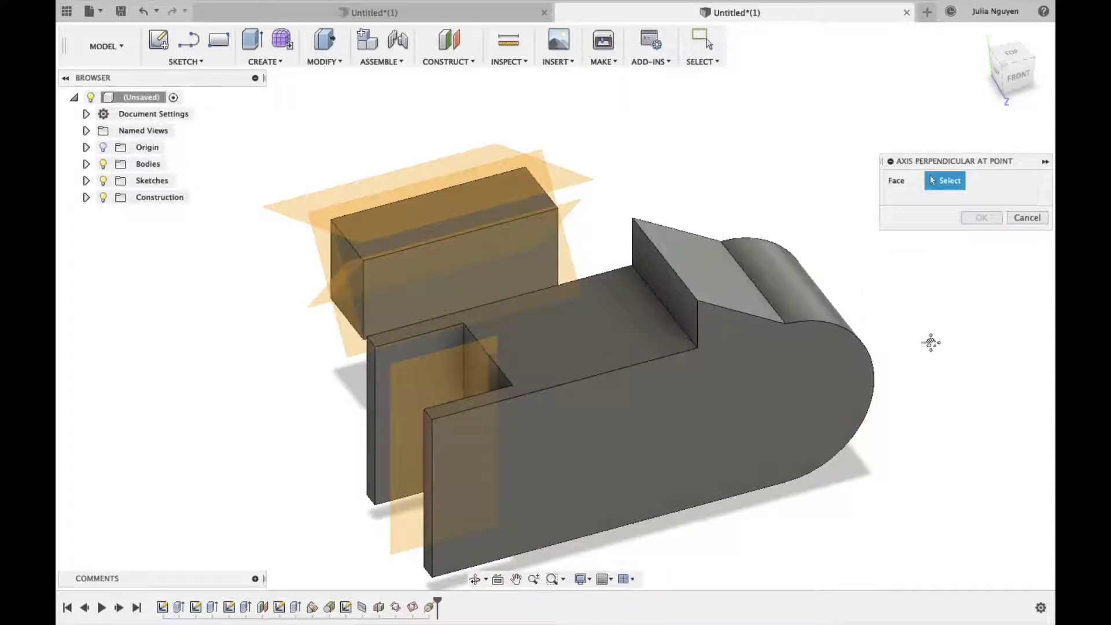
mouse_move(930, 342)
middle_down()
mouse_move(904, 409)
mouse_move(920, 420)
mouse_move(898, 396)
middle_up()
click(710, 356)
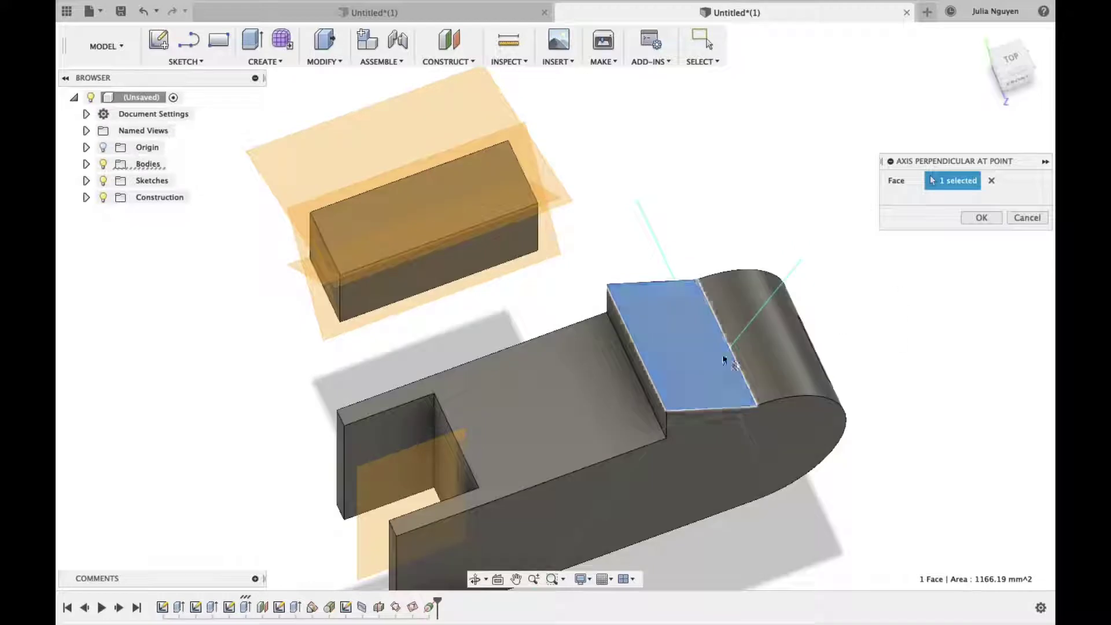
click(570, 385)
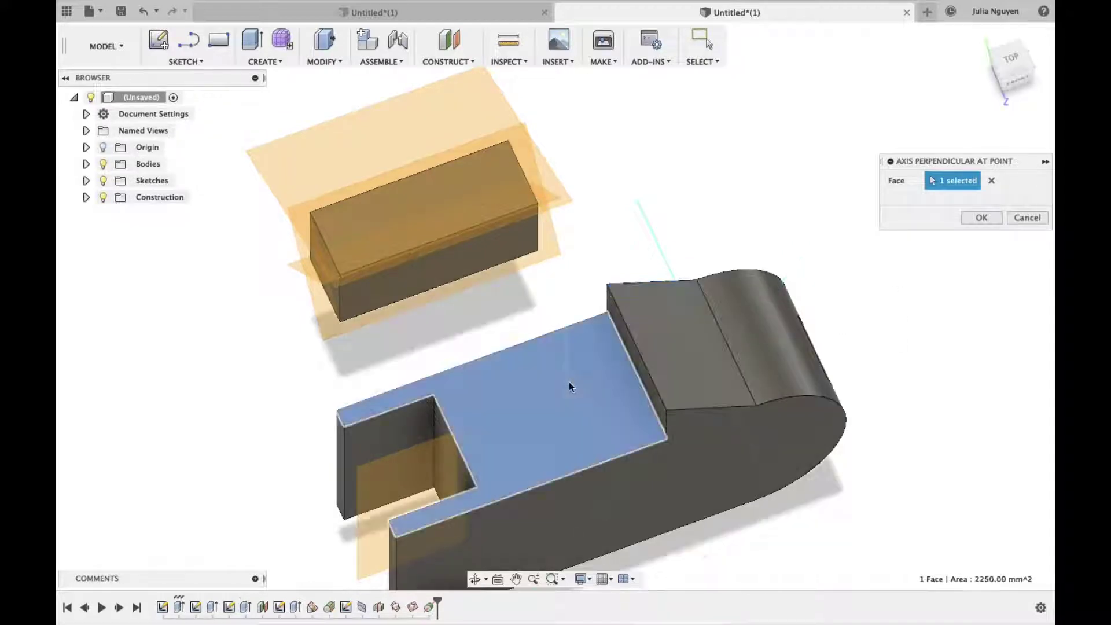
click(694, 360)
click(490, 428)
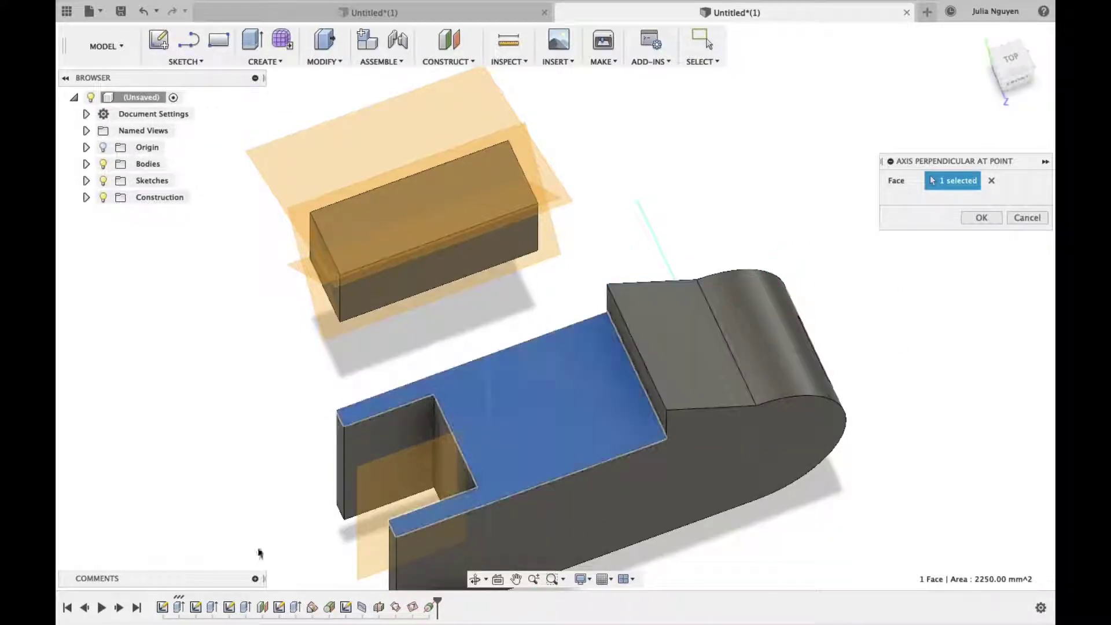
click(363, 443)
click(808, 369)
click(798, 452)
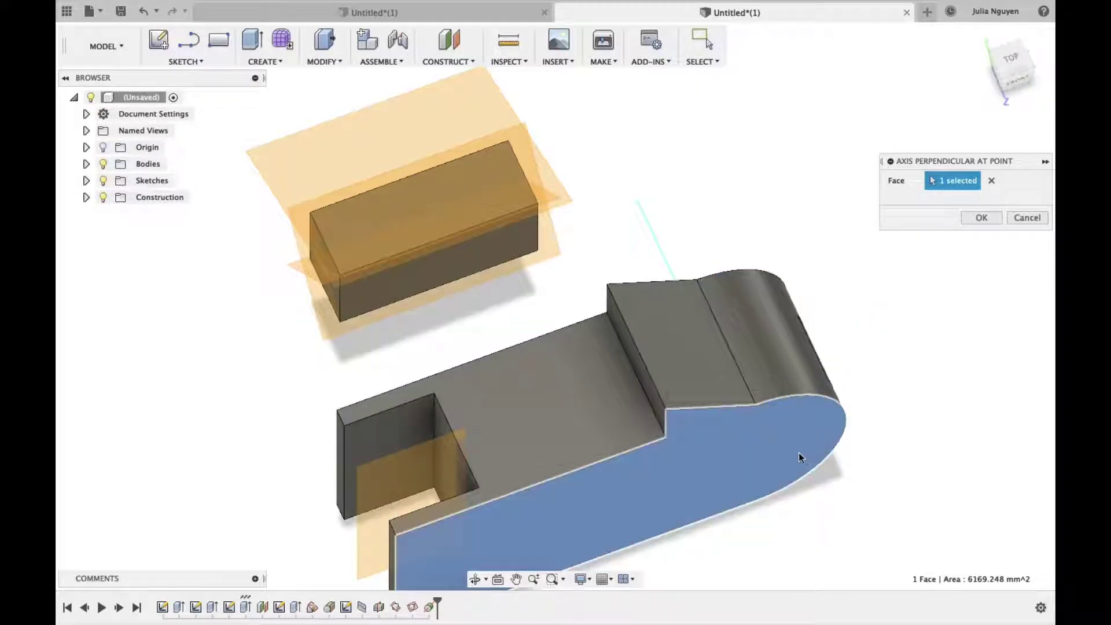
click(593, 501)
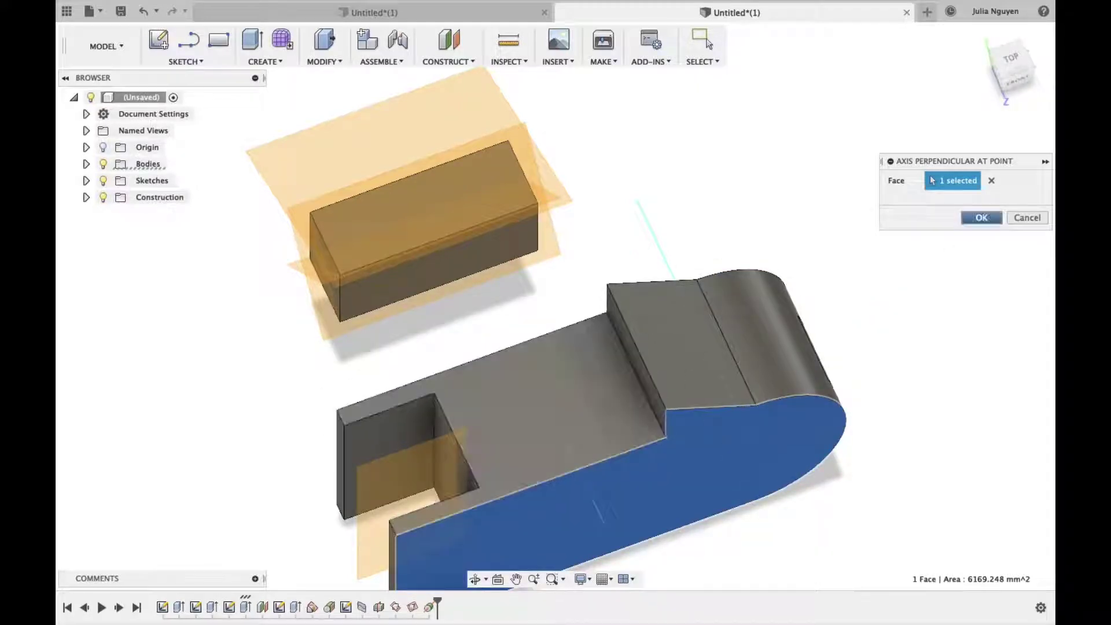
click(1010, 218)
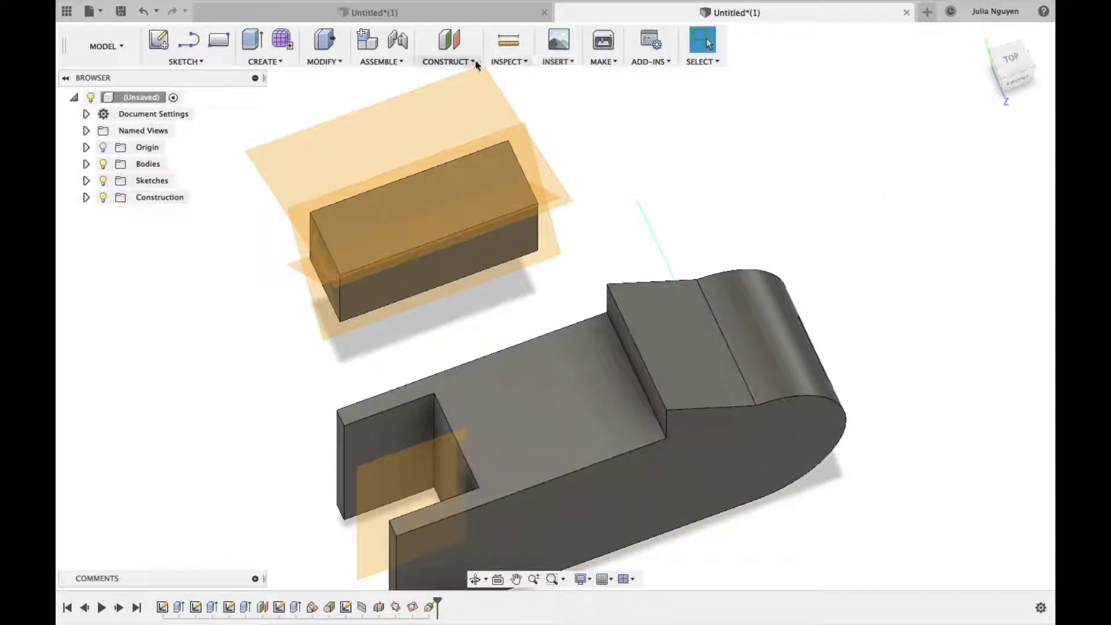
click(455, 63)
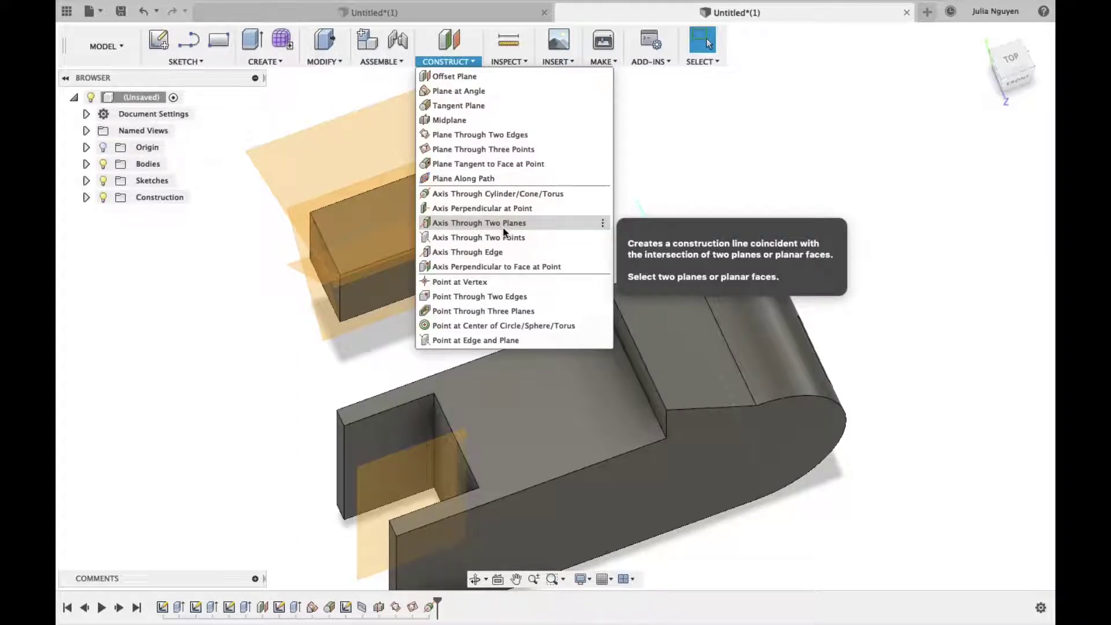
click(502, 234)
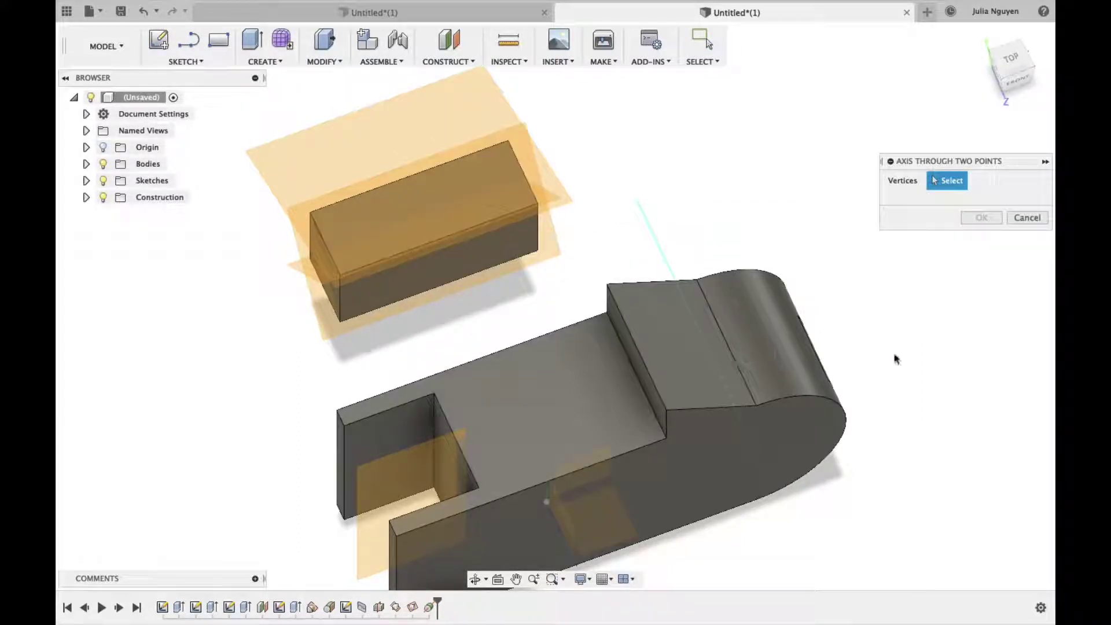
mouse_move(917, 471)
shift+middle_down()
mouse_move(880, 466)
mouse_move(830, 380)
shift+middle_up()
click(443, 62)
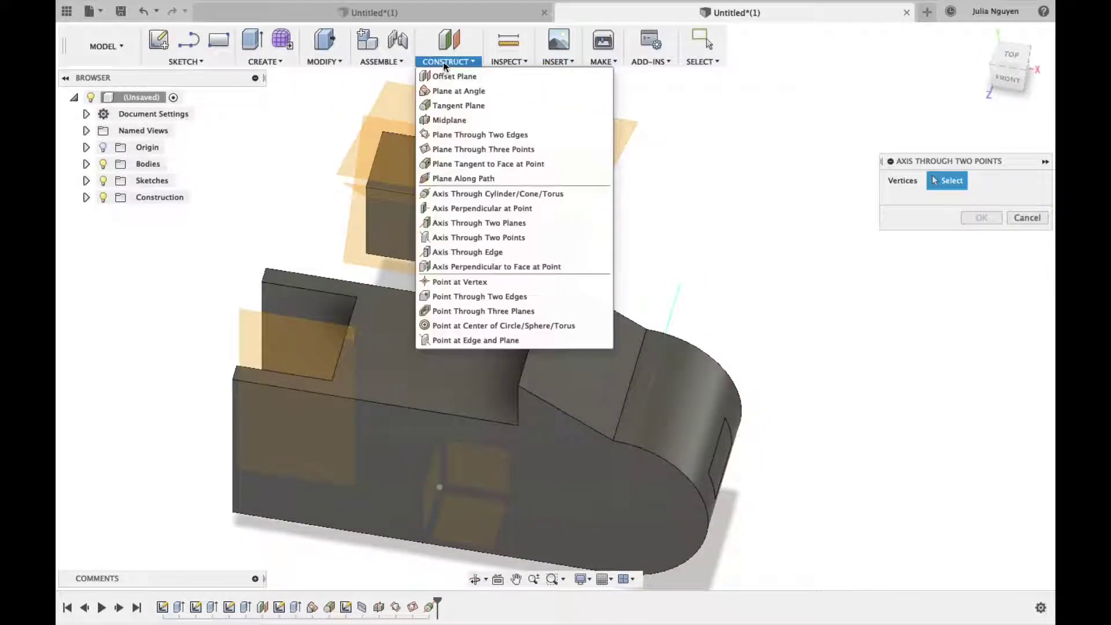
click(534, 224)
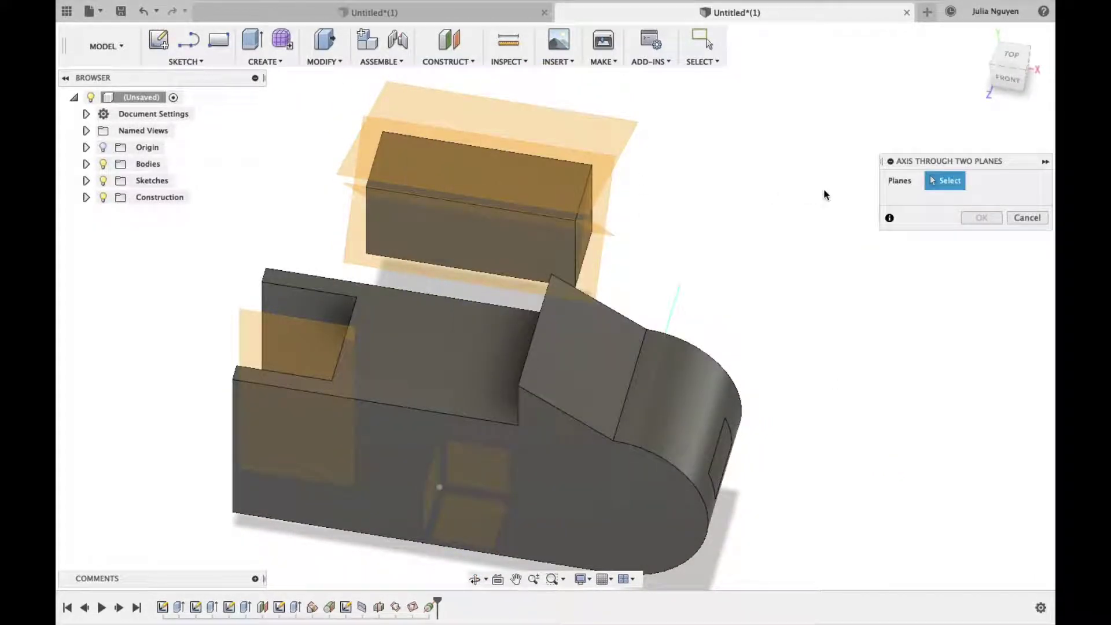
click(587, 366)
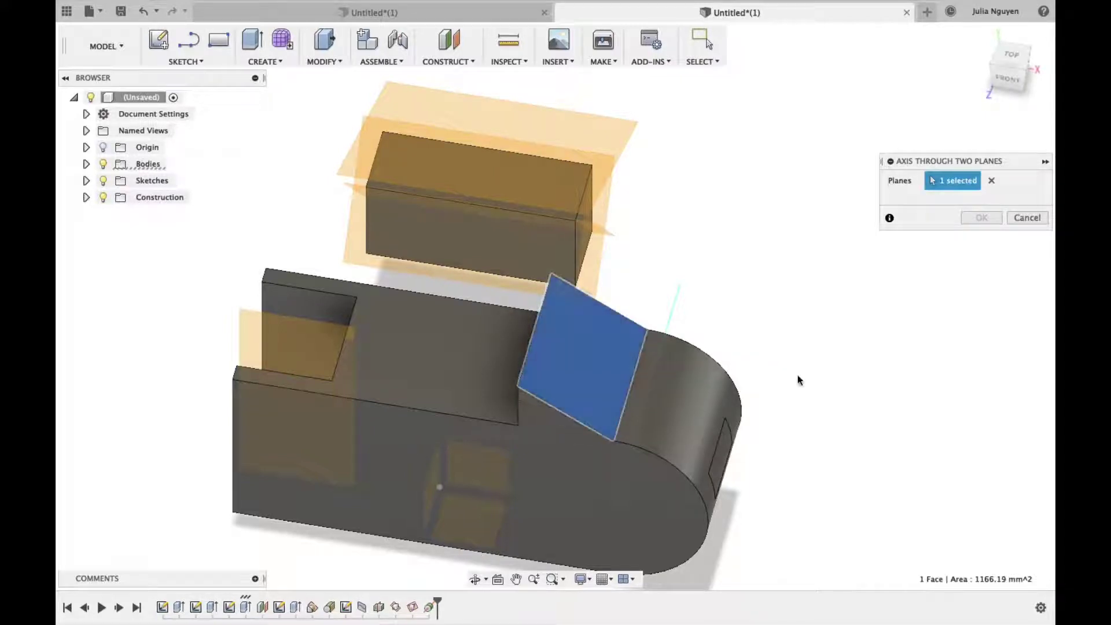
shift+middle_drag(814, 467, 867, 466)
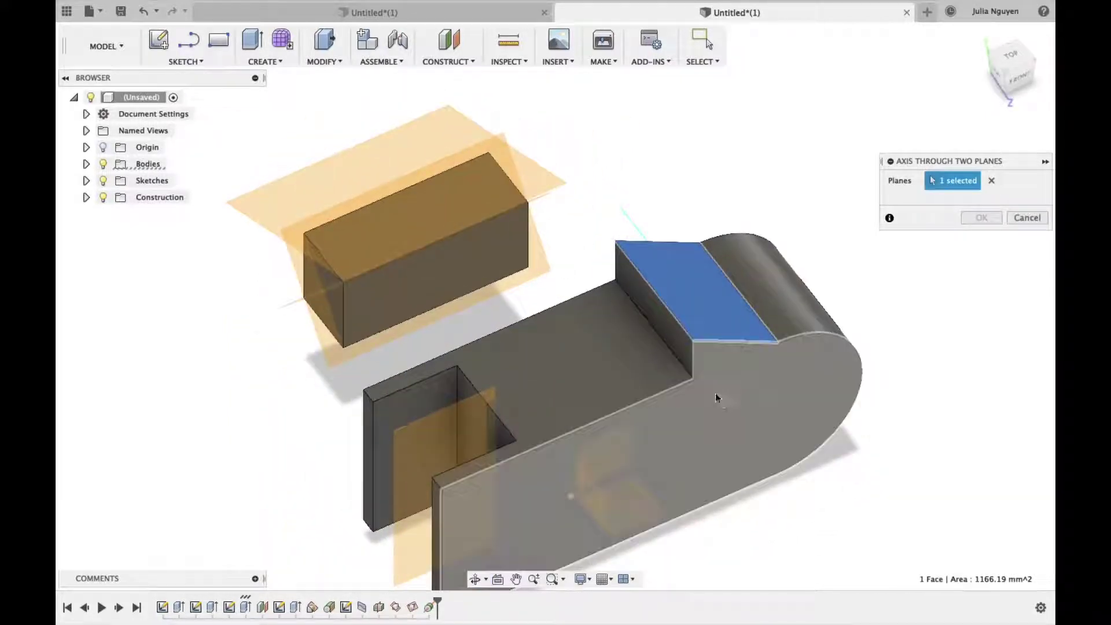
click(684, 360)
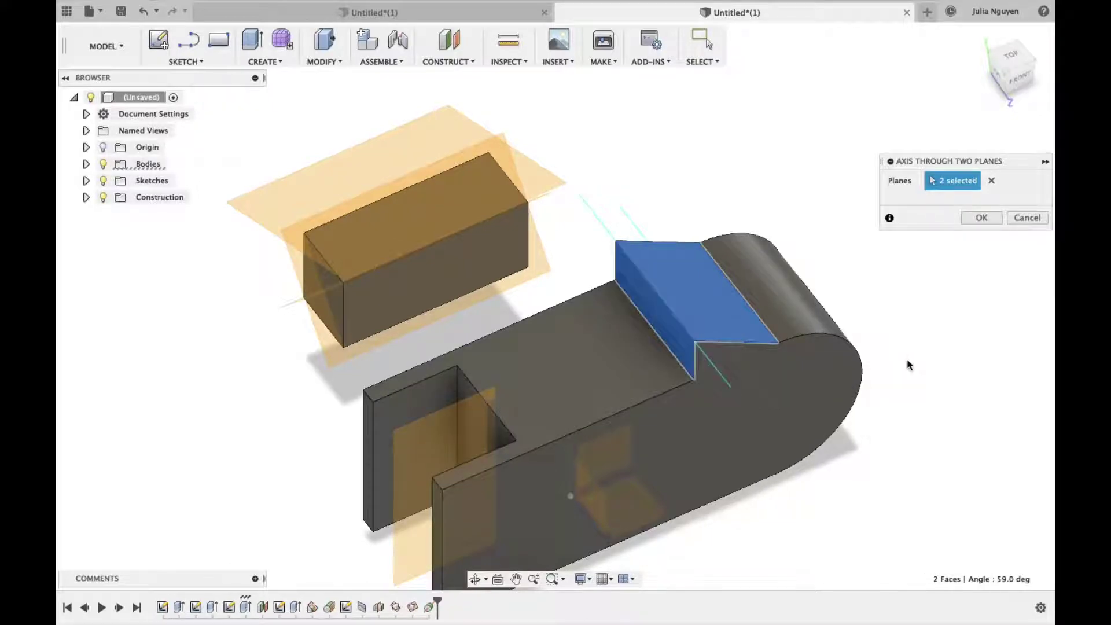
mouse_move(908, 364)
shift+middle_down()
mouse_move(850, 362)
mouse_move(839, 347)
mouse_move(914, 346)
mouse_move(836, 347)
shift+middle_up()
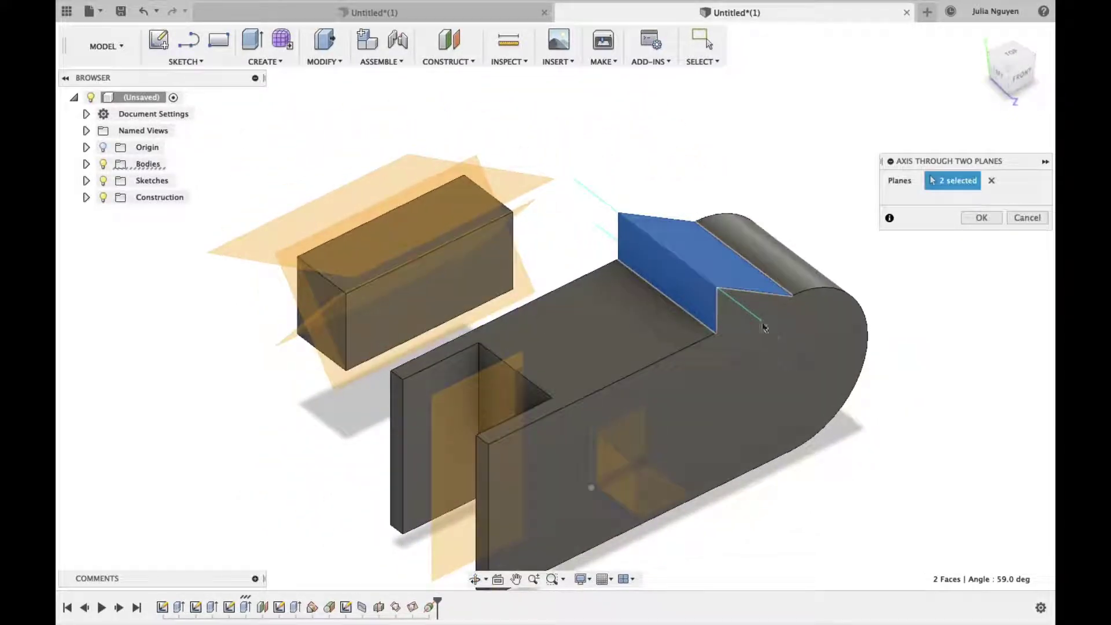
click(1025, 217)
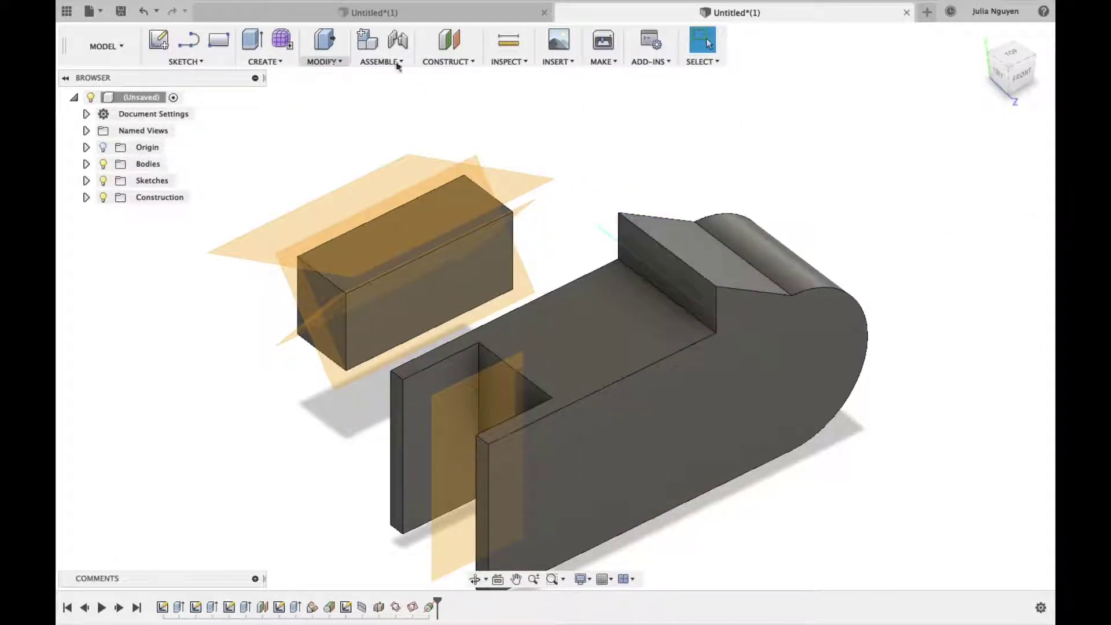
click(457, 61)
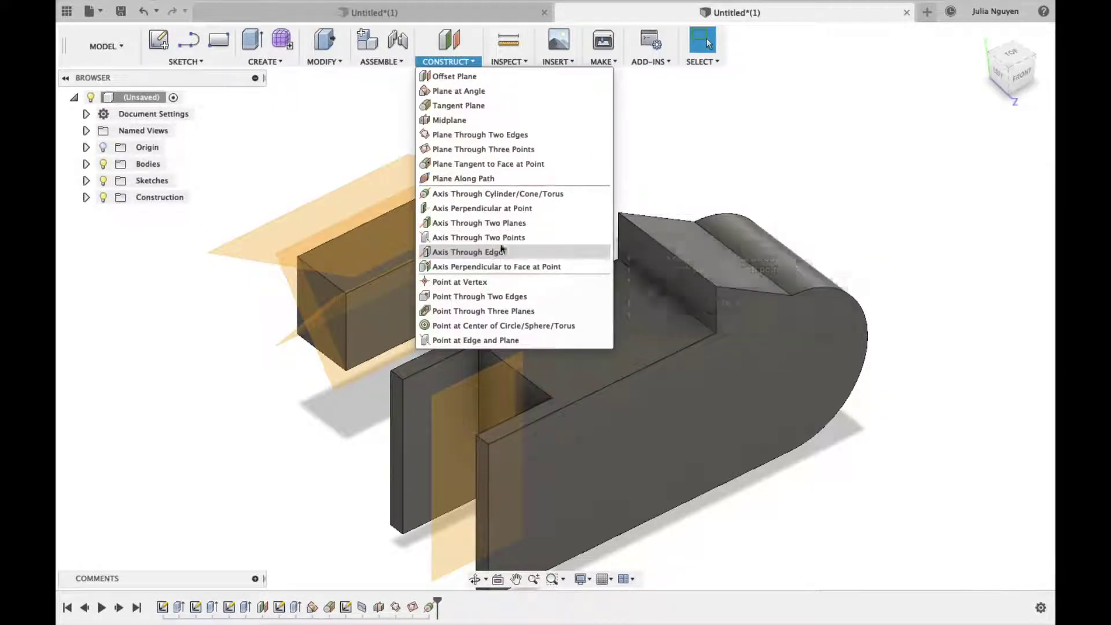
click(504, 238)
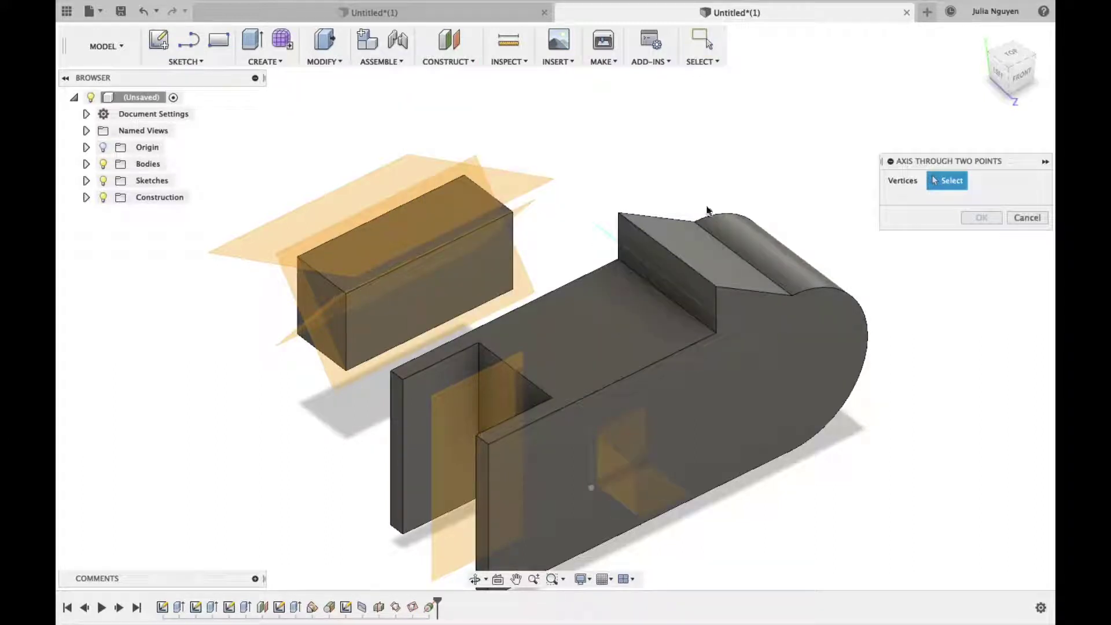
mouse_move(940, 446)
shift+middle_down()
mouse_move(962, 427)
mouse_move(960, 436)
shift+middle_up()
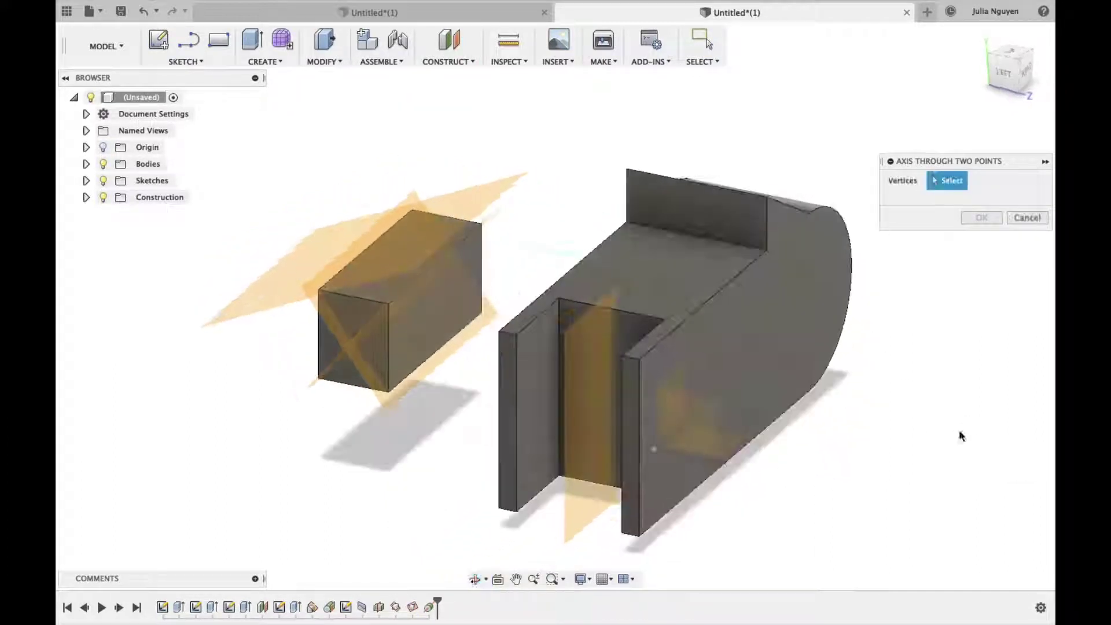
click(622, 359)
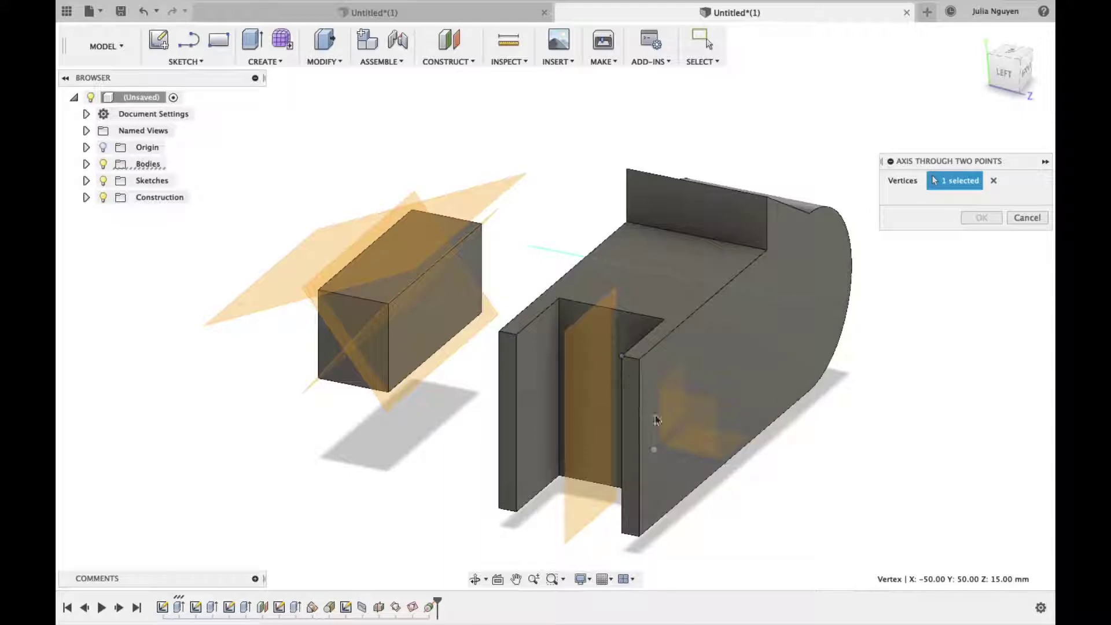
click(639, 536)
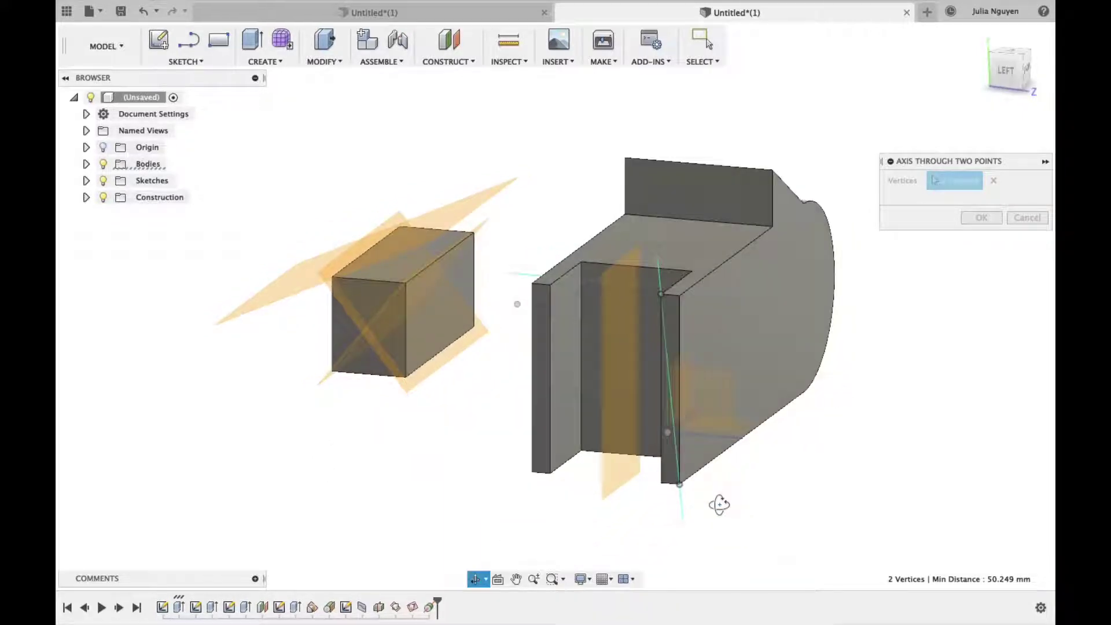
shift+middle_drag(711, 514, 687, 515)
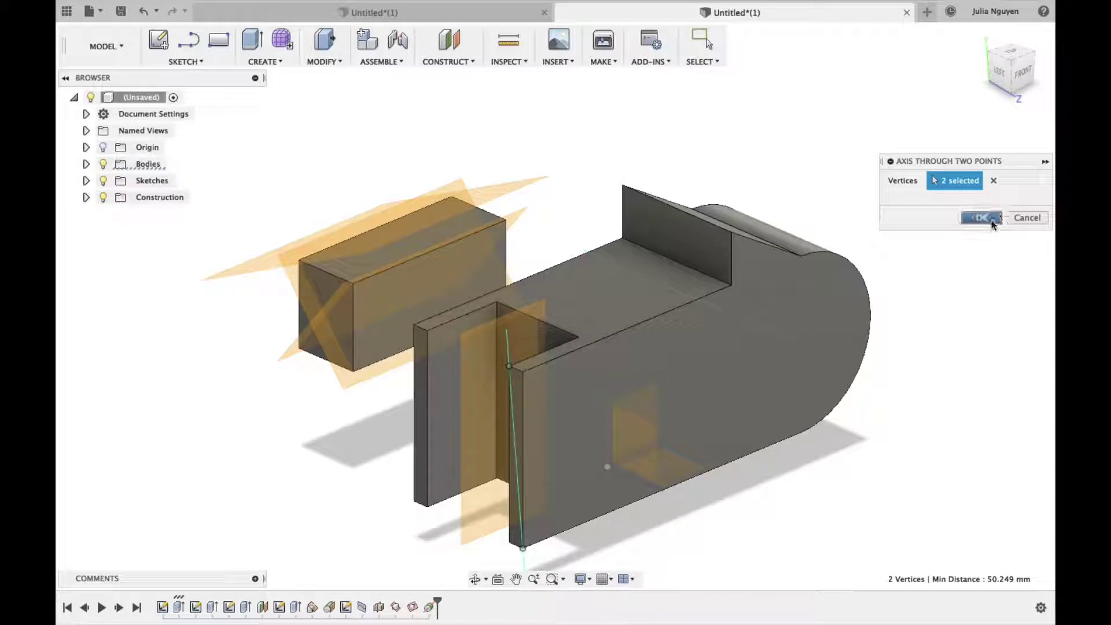
click(1027, 217)
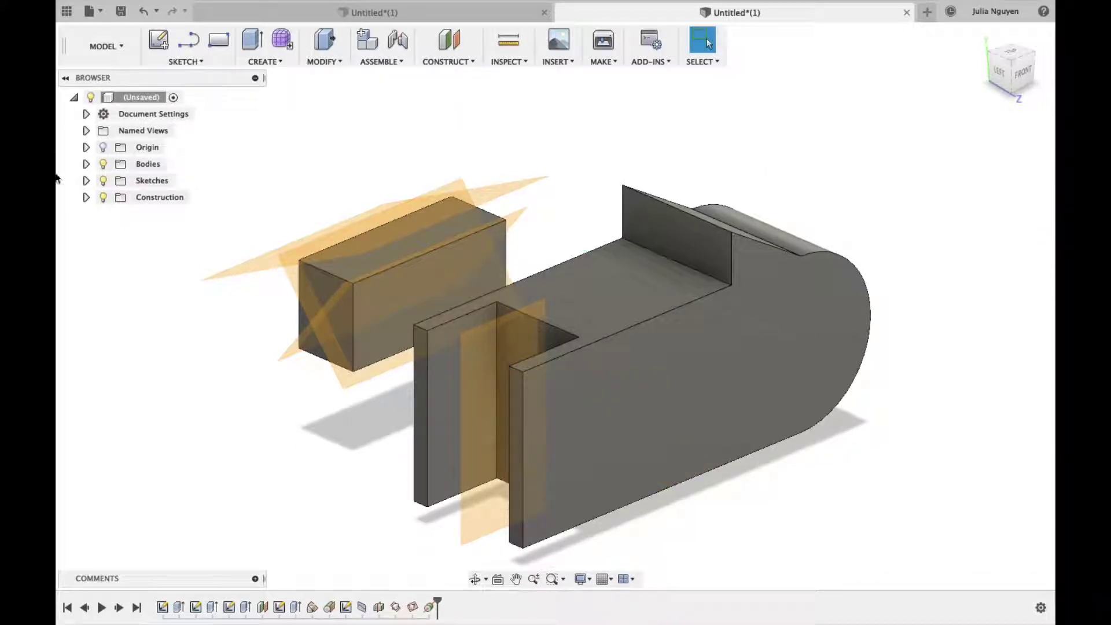
- Hide the construction planes and axis, plus the separate block Body2, in the Browser
click(86, 197)
click(115, 230)
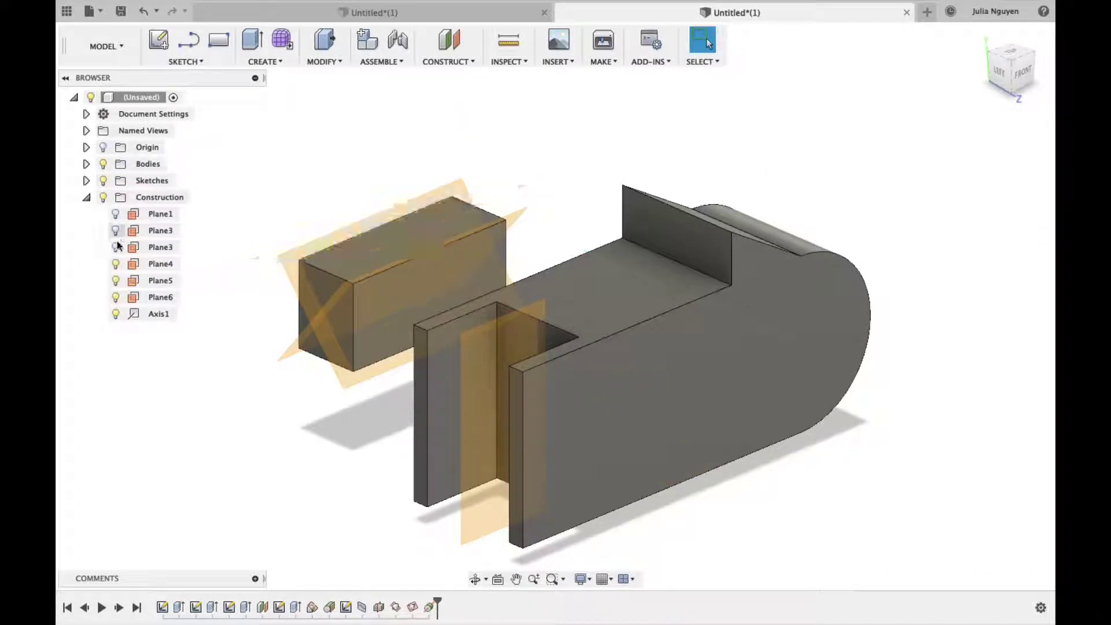
click(115, 264)
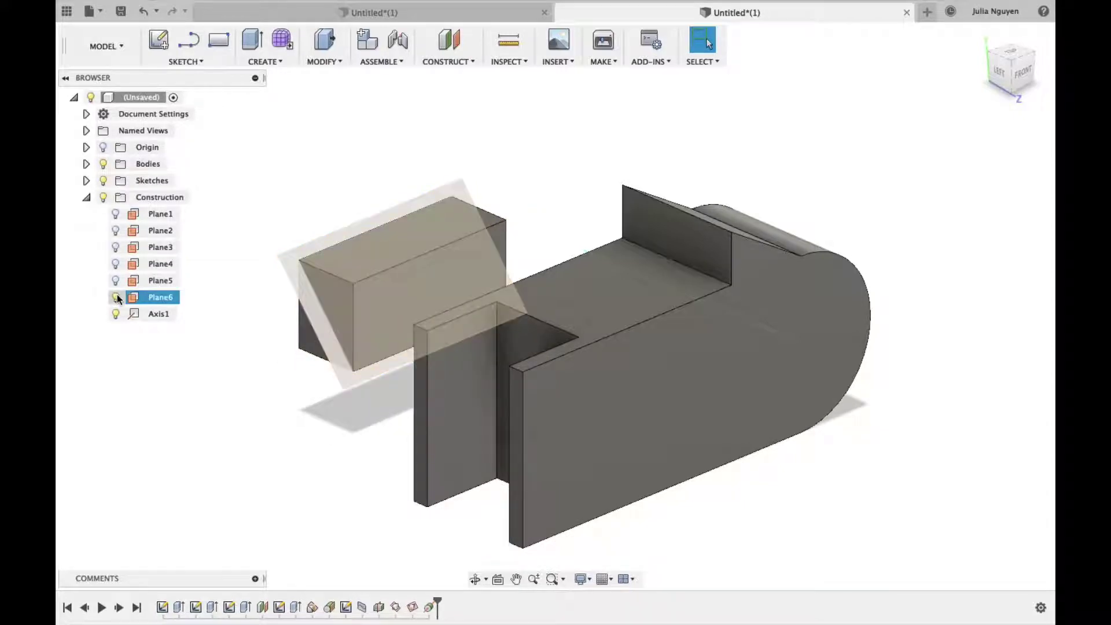
click(115, 297)
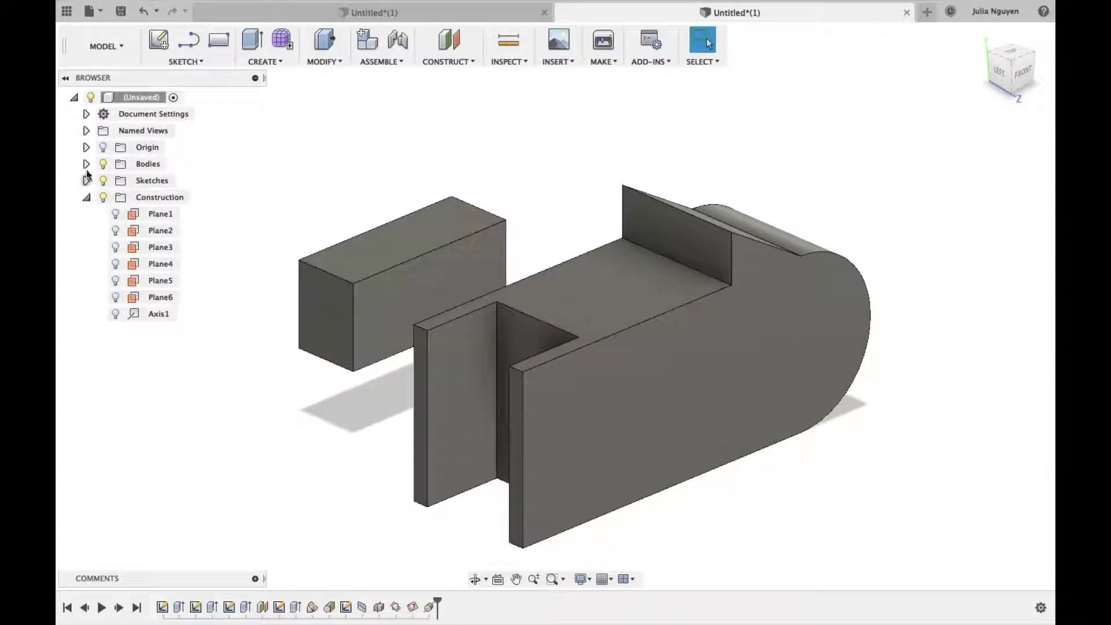
click(86, 164)
click(116, 197)
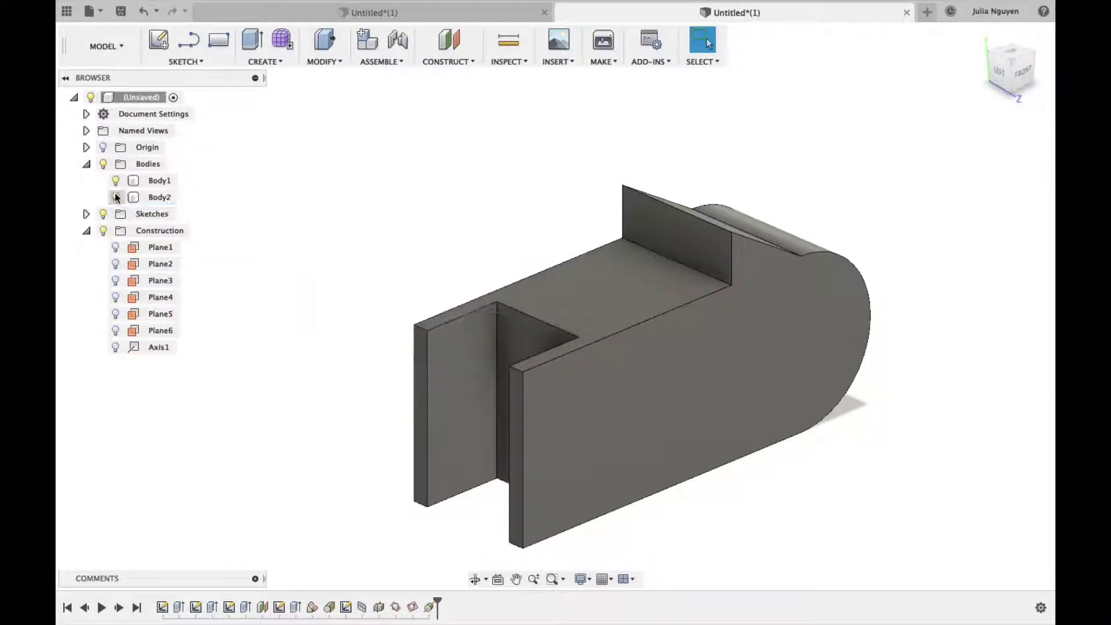
shift+middle_drag(736, 116, 613, 133)
click(448, 61)
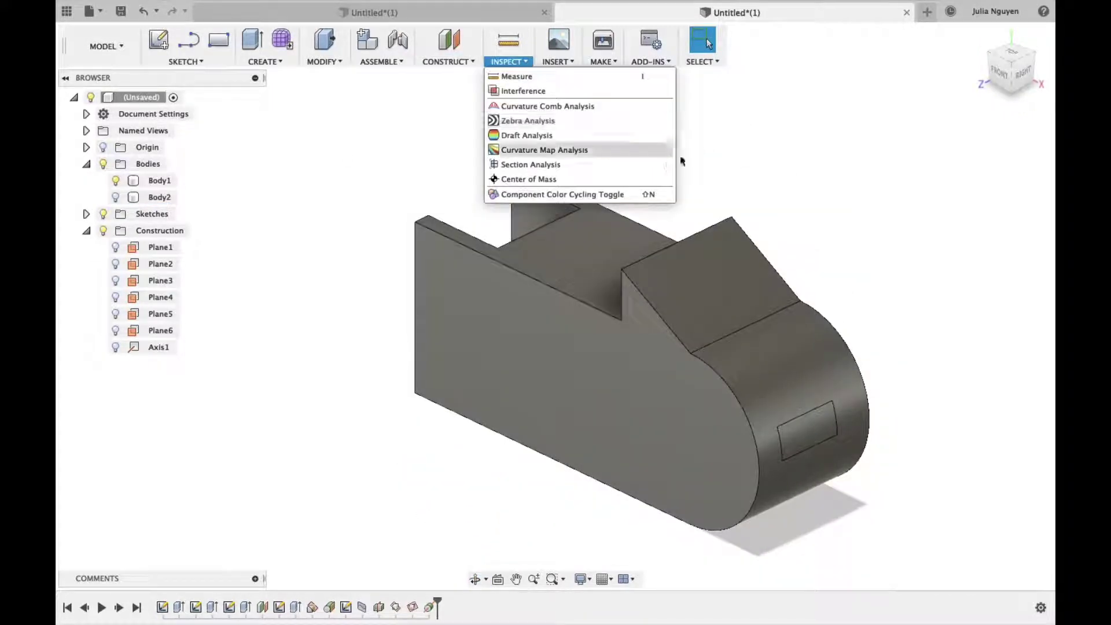
mouse_move(504, 251)
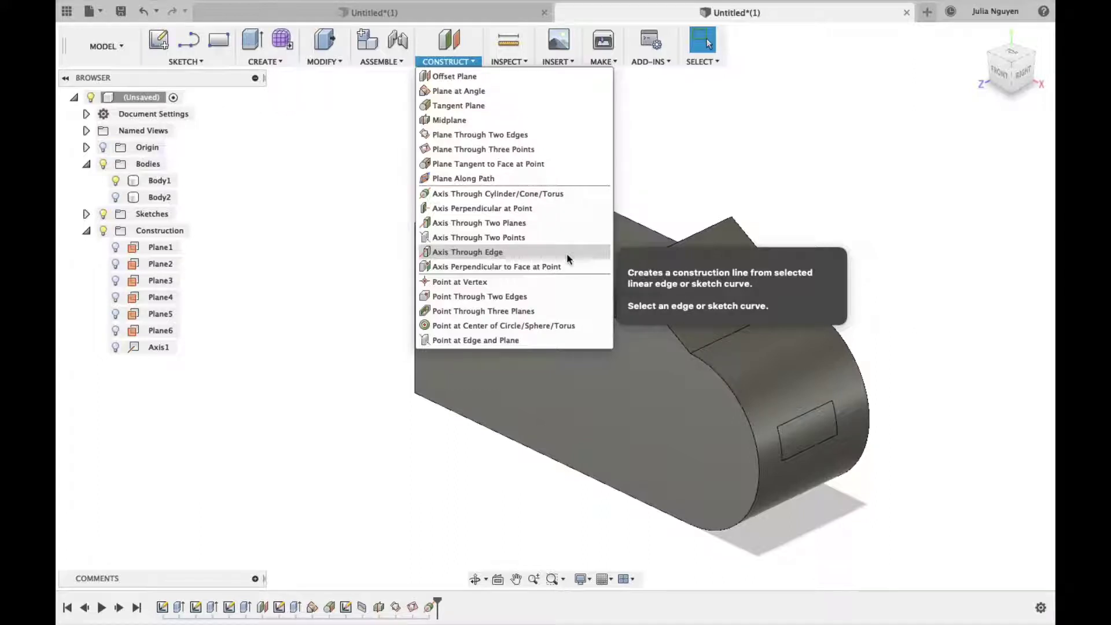
click(567, 252)
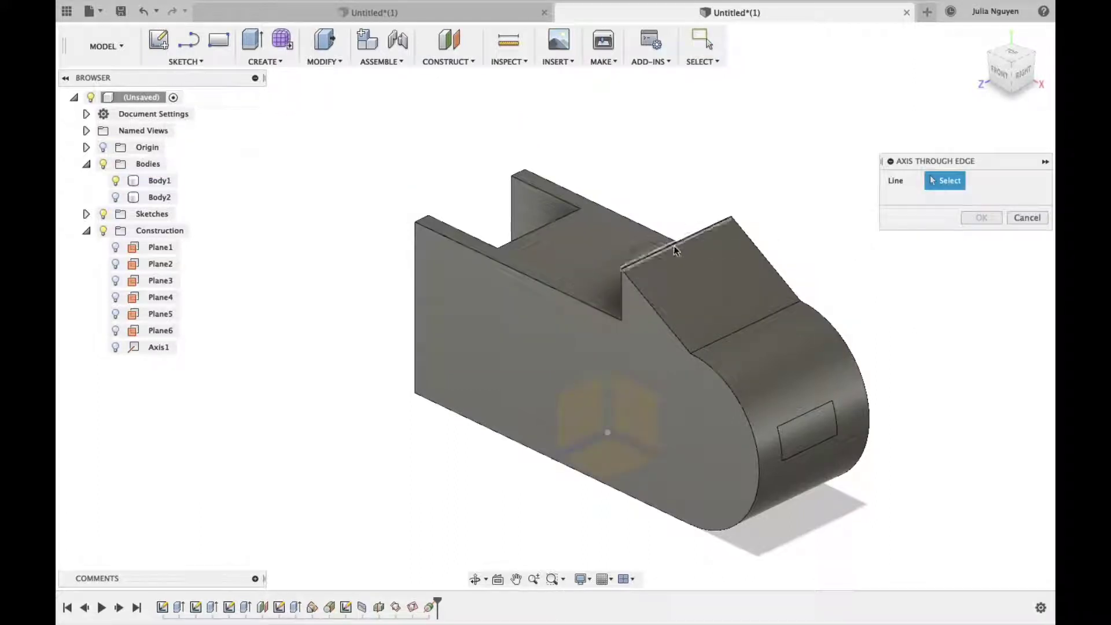
click(564, 203)
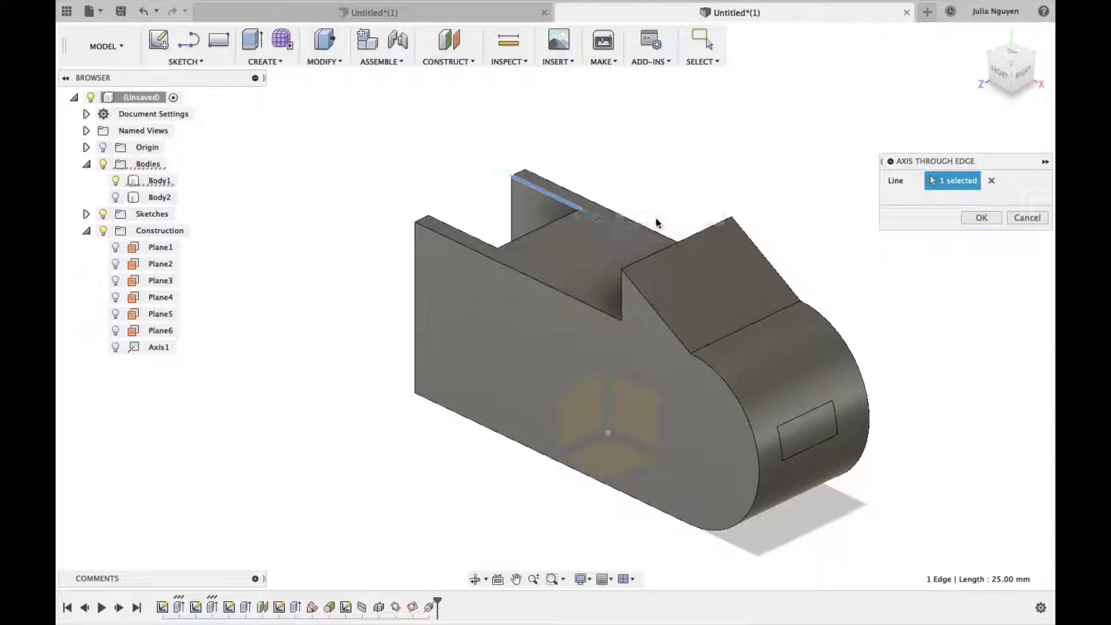
click(561, 217)
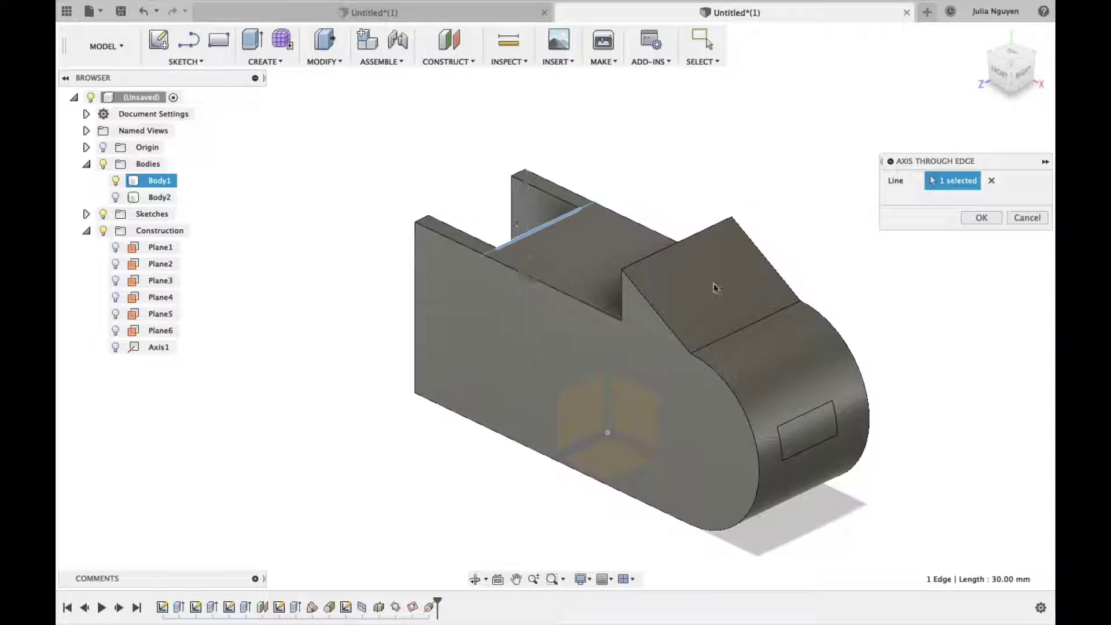
click(666, 322)
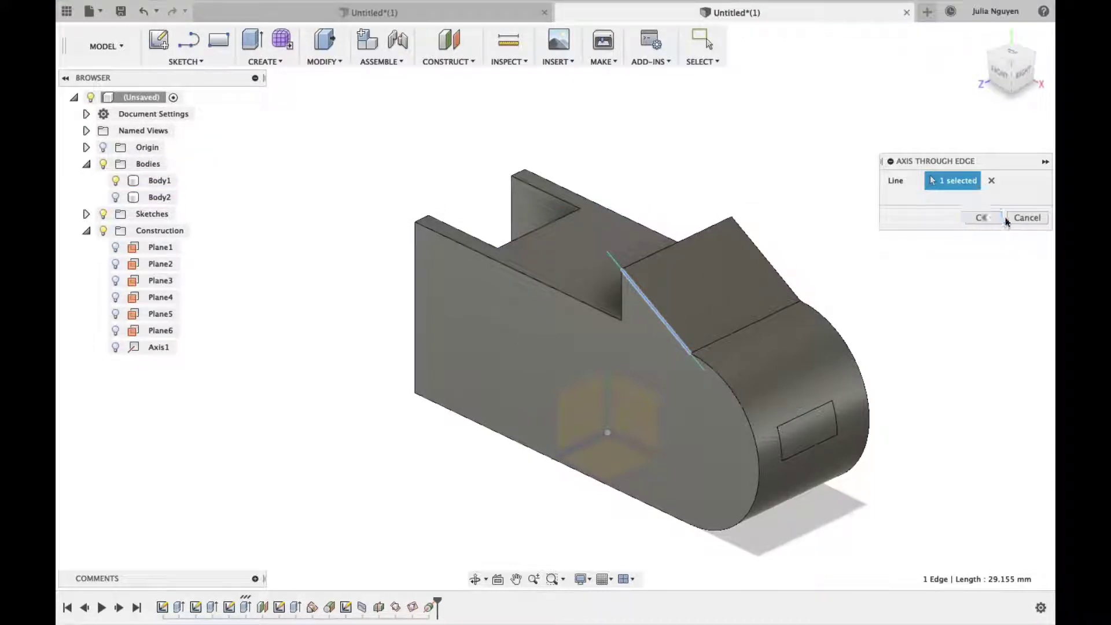
click(1024, 218)
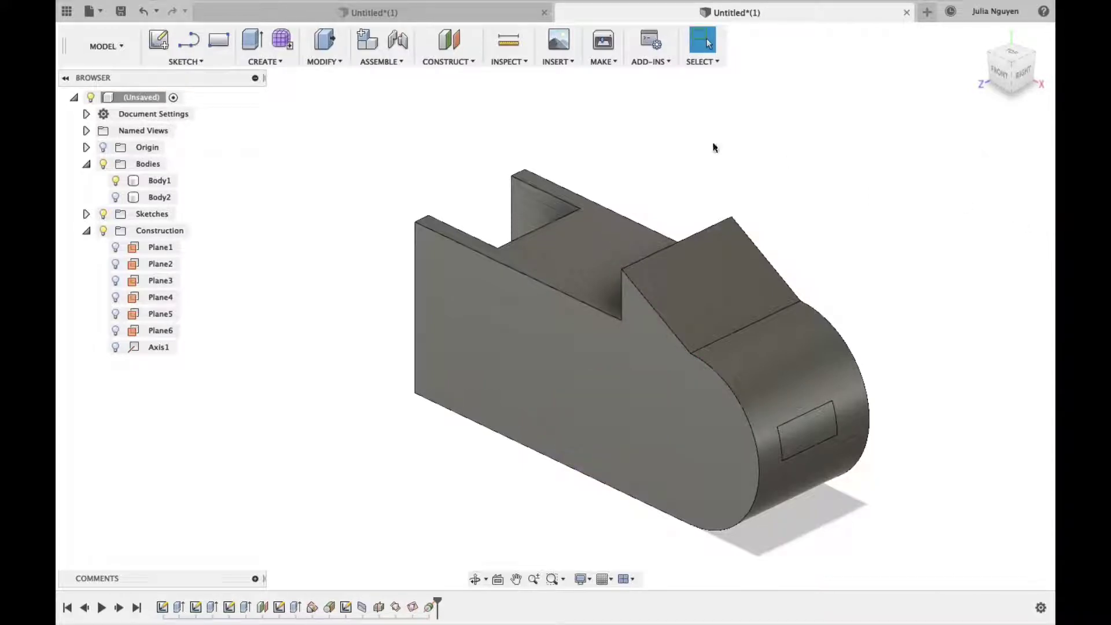
- Cancel the axis-perpendicular-to-face-at-point tool without an axis and select the body's large front face
click(455, 61)
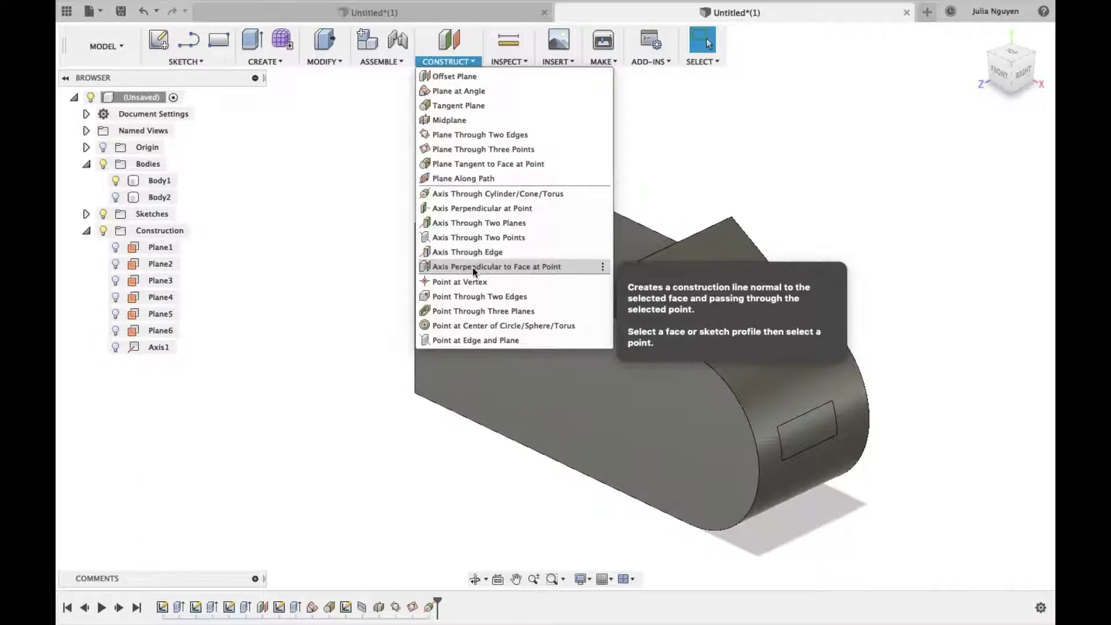
click(472, 266)
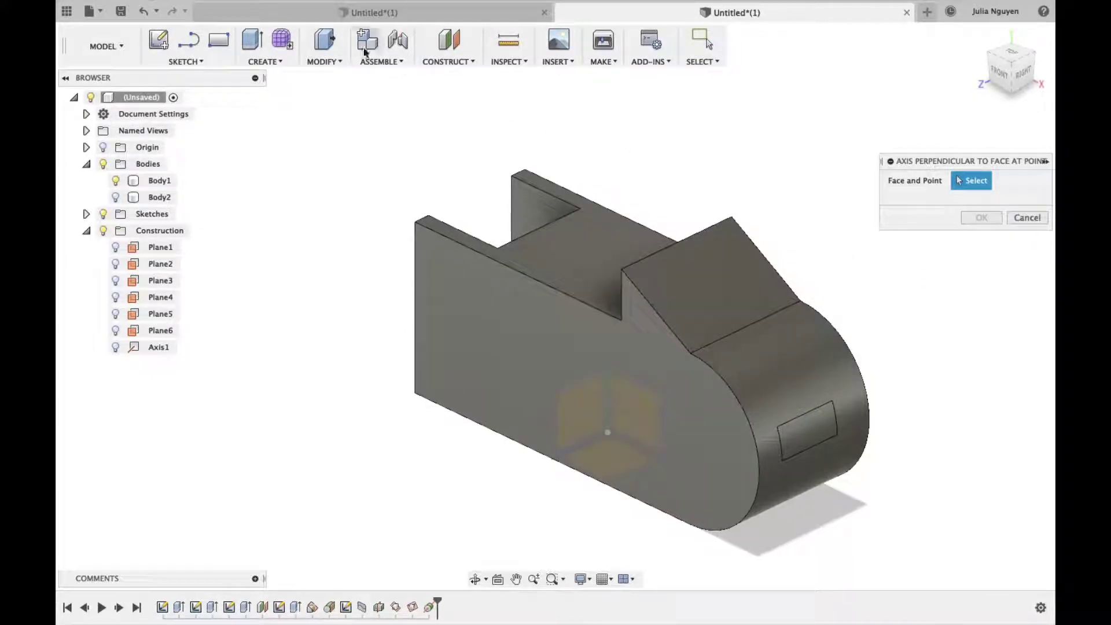
click(448, 62)
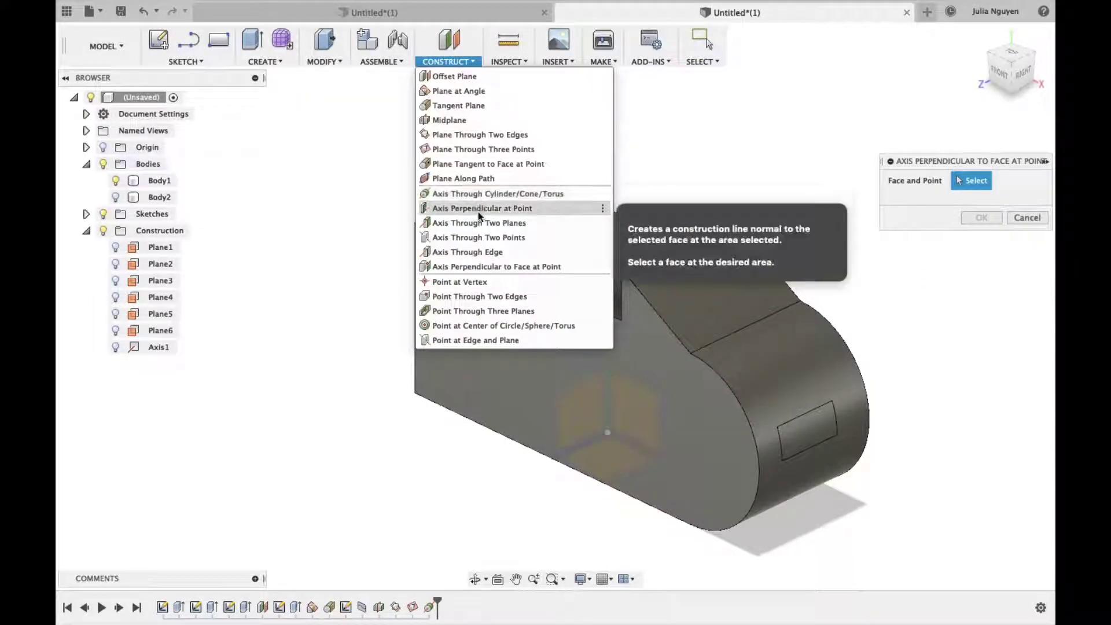
click(453, 60)
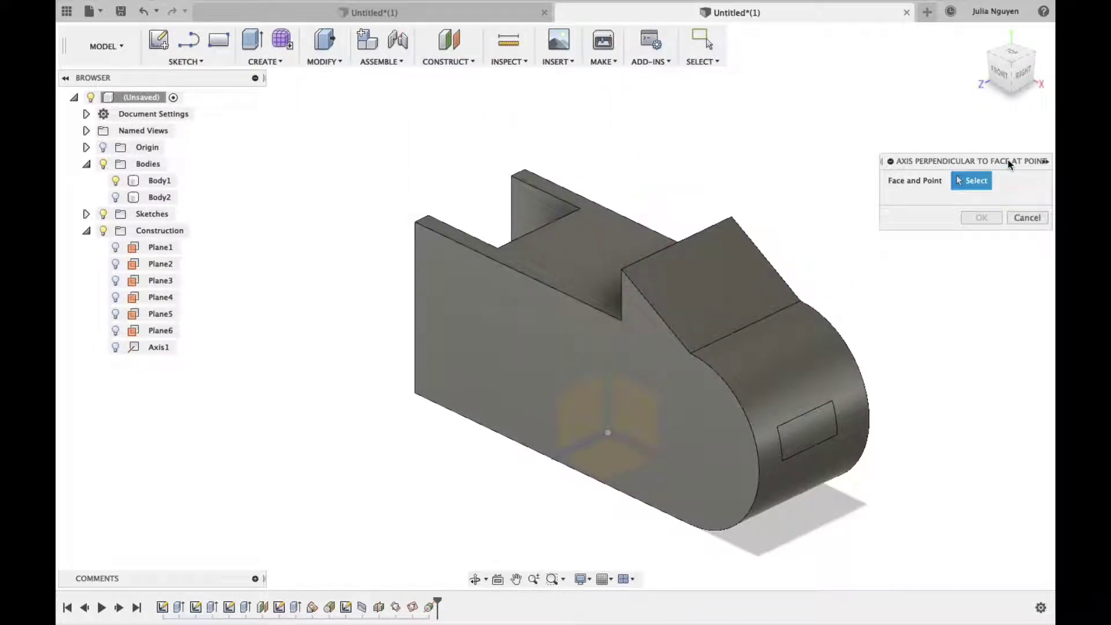
click(1026, 218)
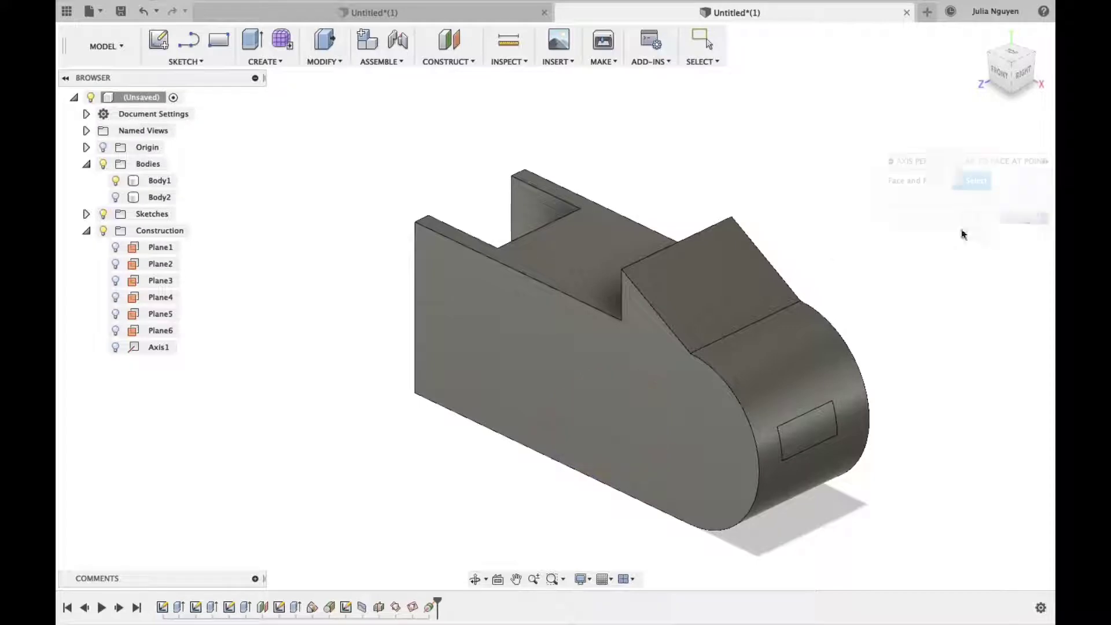
click(498, 355)
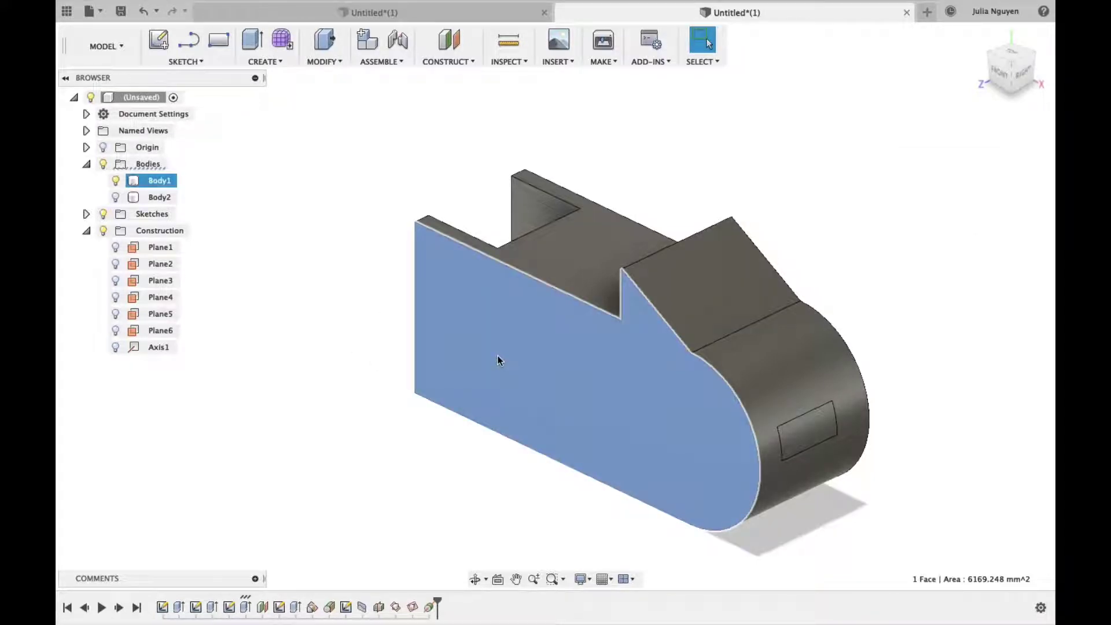
- Sketch a vertical 25 mm line on the front face up to its top edge and finish the sketch
key(l)
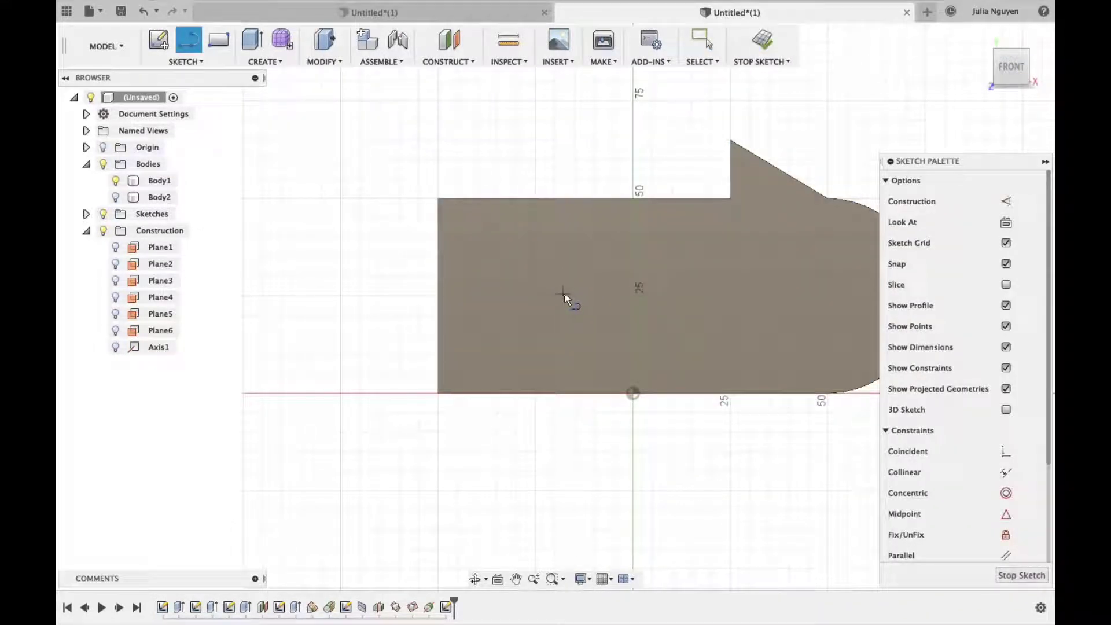
click(575, 295)
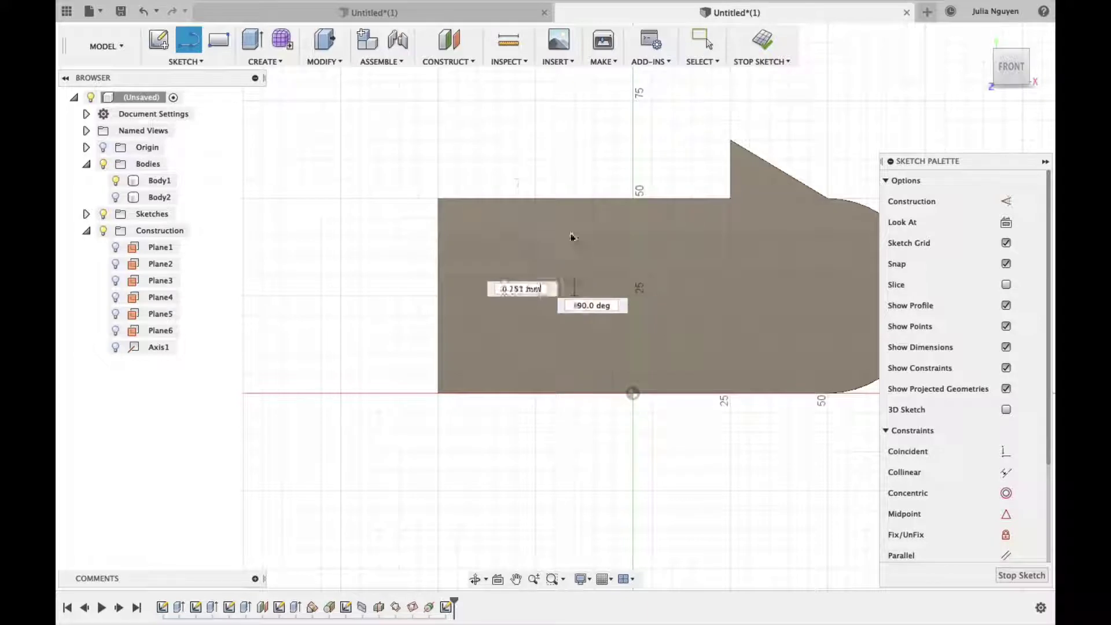
click(574, 198)
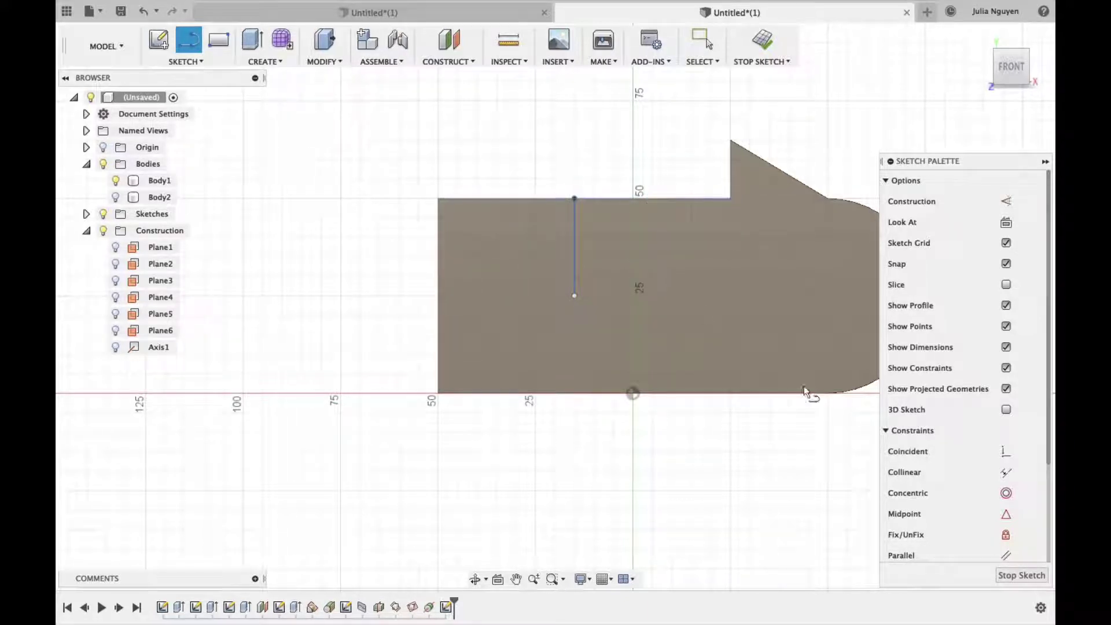
click(1022, 581)
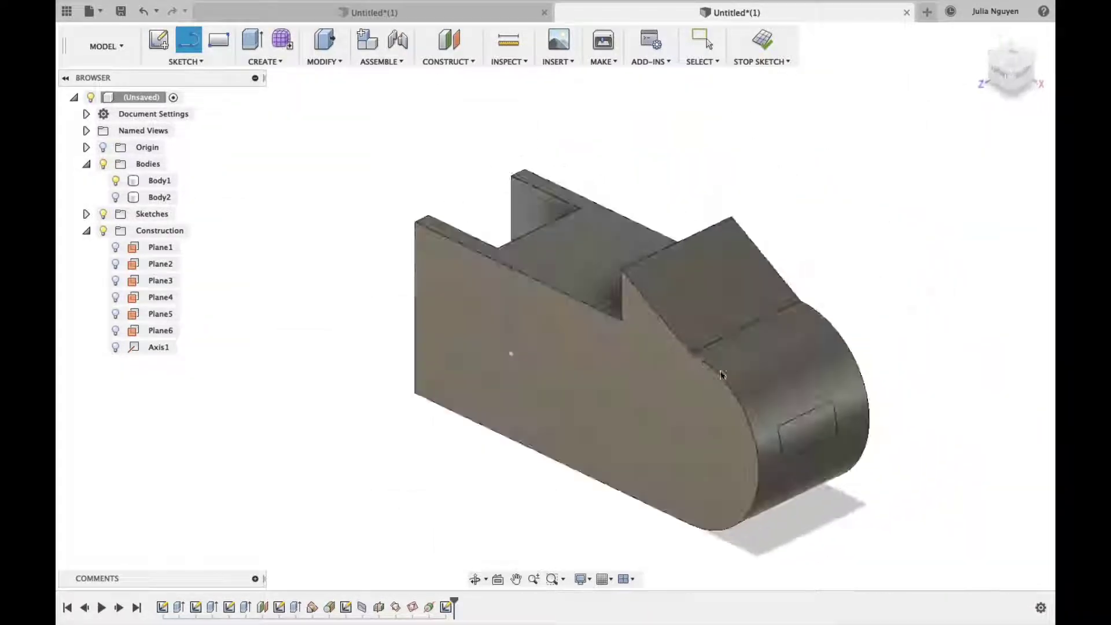
click(439, 65)
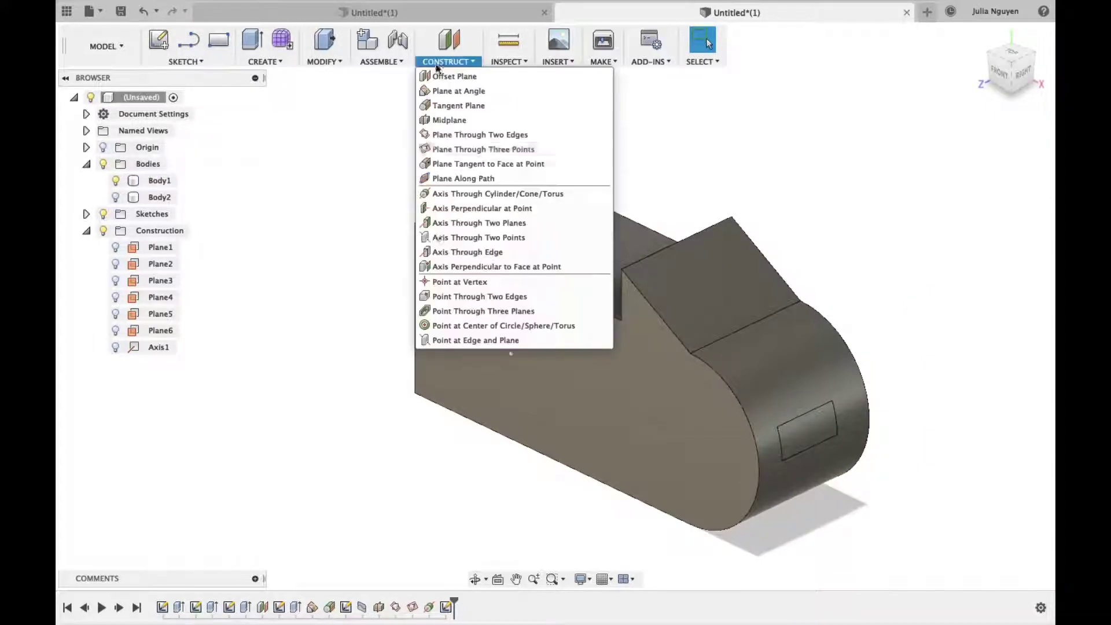
click(431, 265)
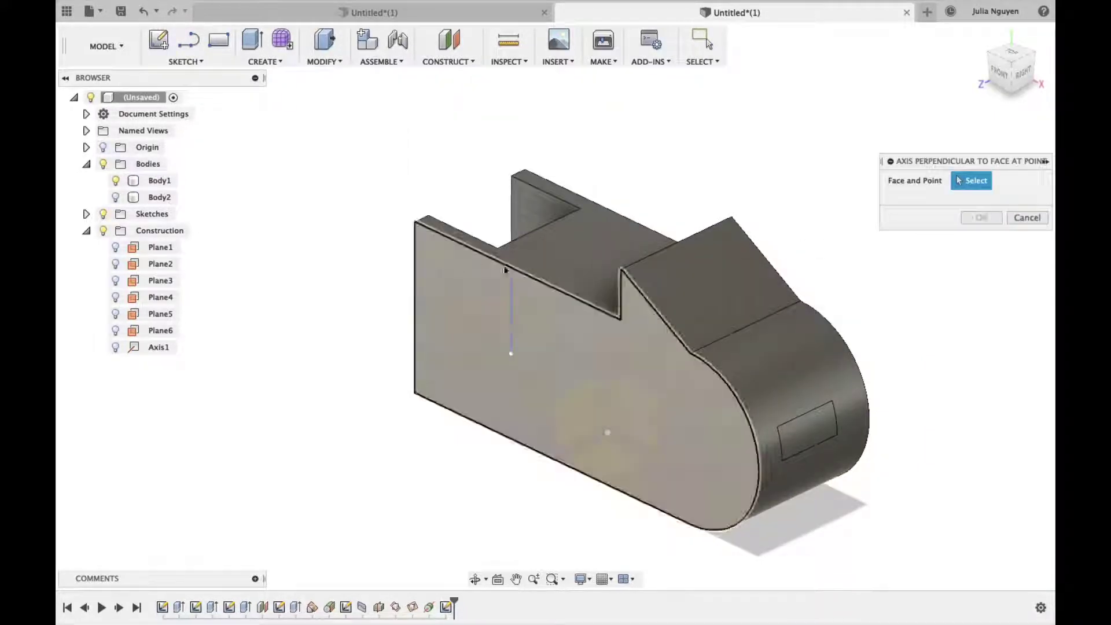
click(581, 334)
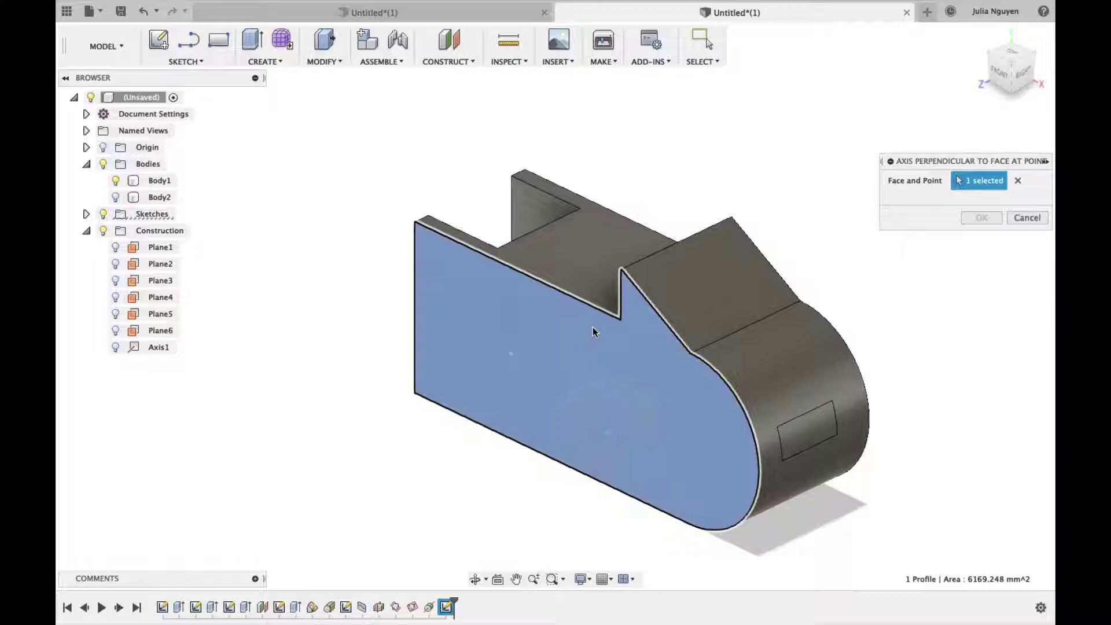
click(509, 354)
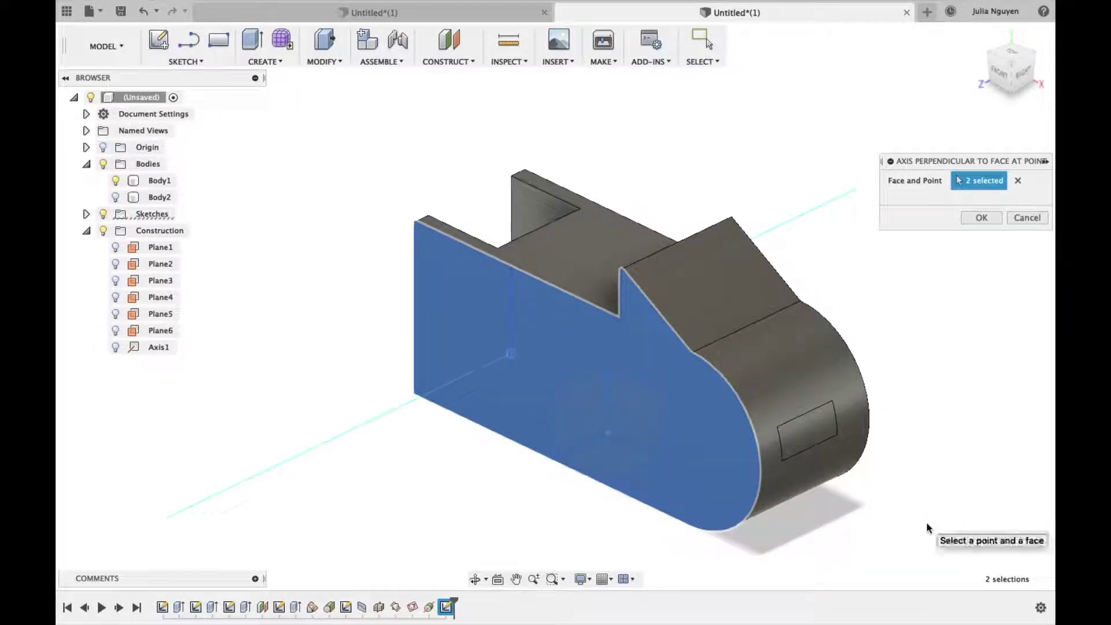
mouse_move(926, 523)
shift+middle_down()
mouse_move(806, 509)
mouse_move(902, 496)
mouse_move(907, 432)
mouse_move(920, 486)
mouse_move(952, 539)
shift+middle_up()
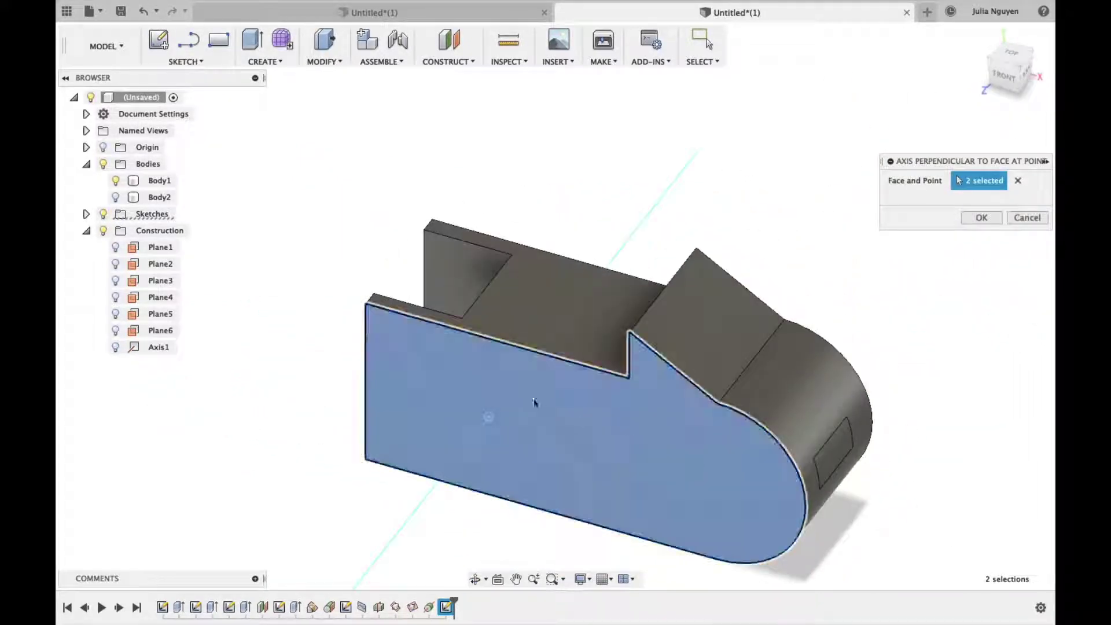
click(1030, 222)
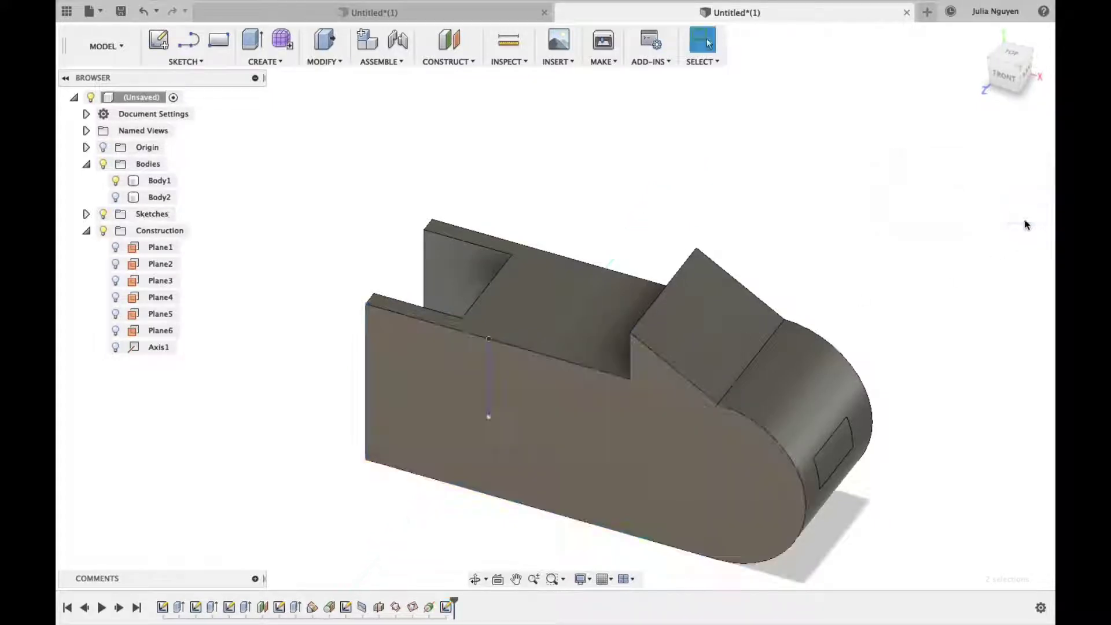
click(448, 61)
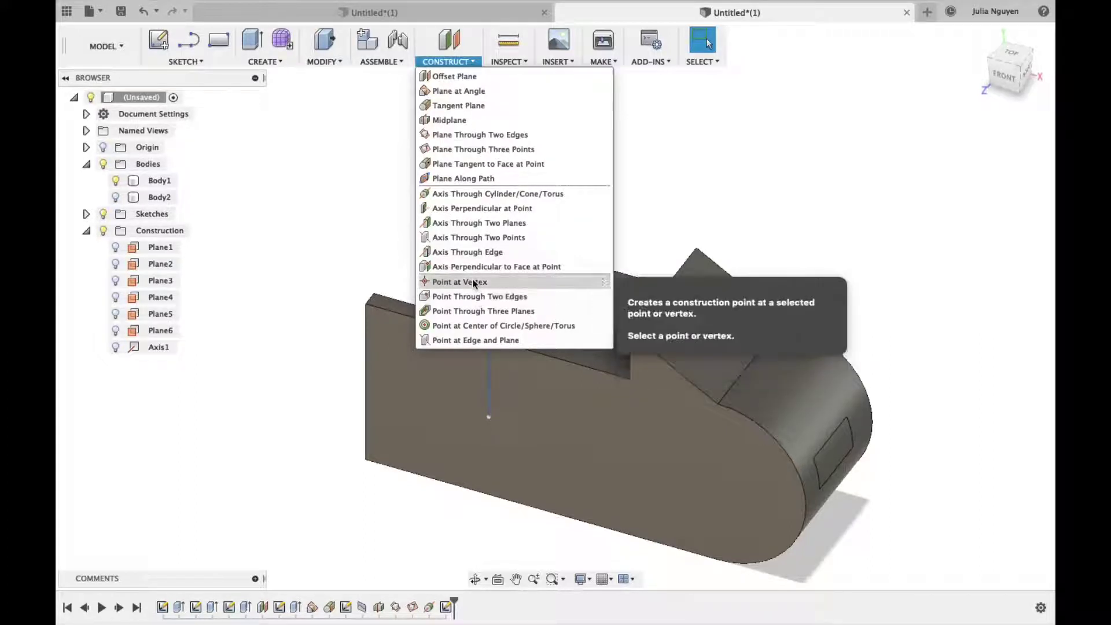
click(473, 282)
click(696, 249)
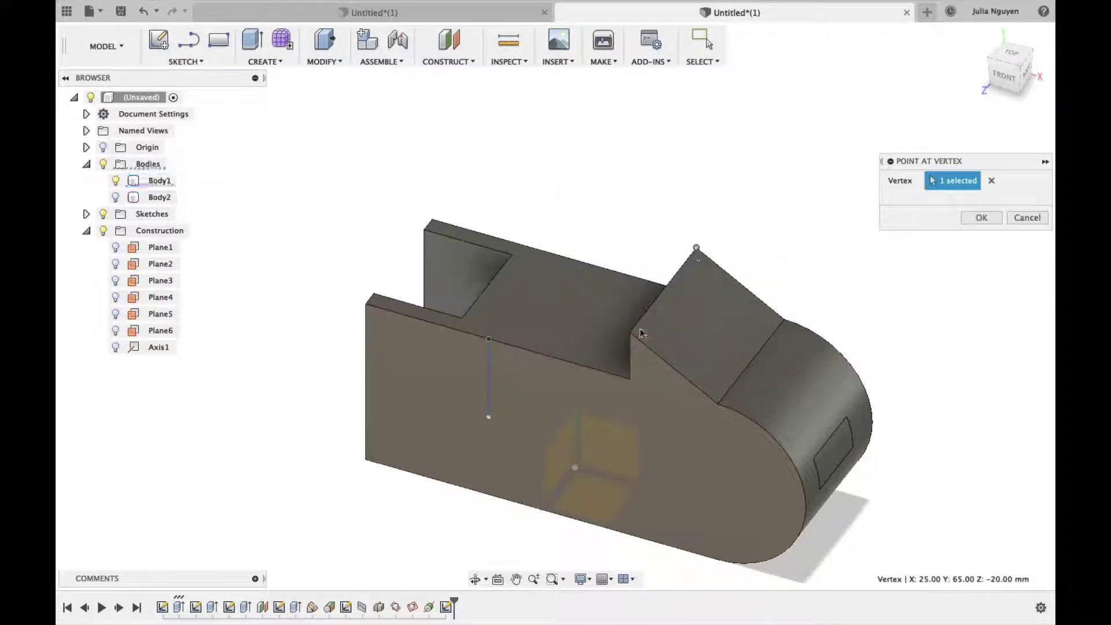
click(629, 334)
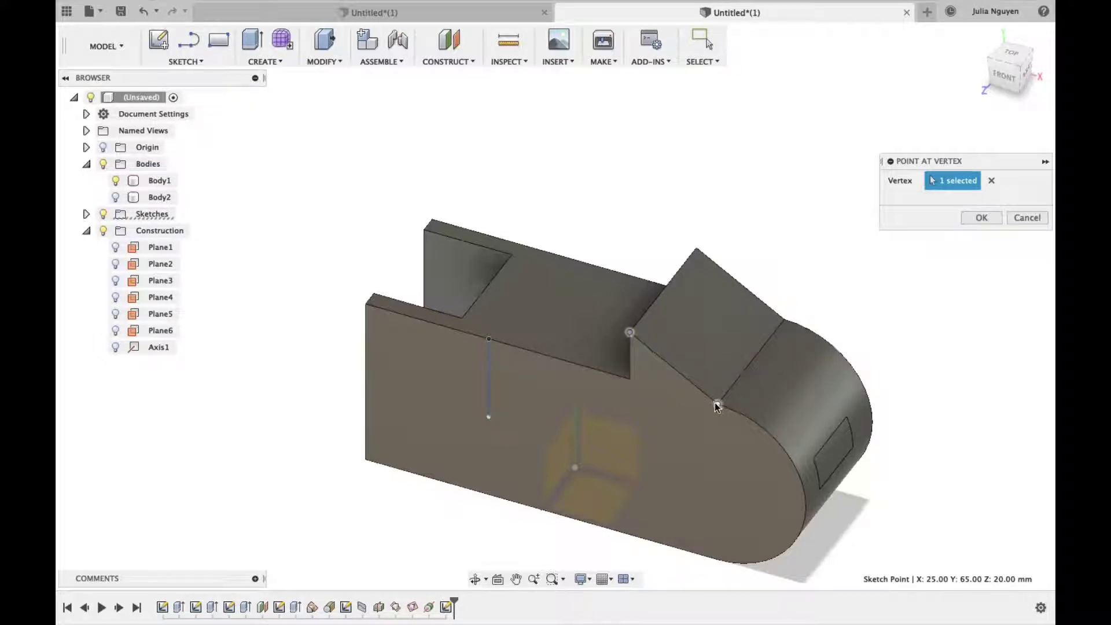
click(785, 319)
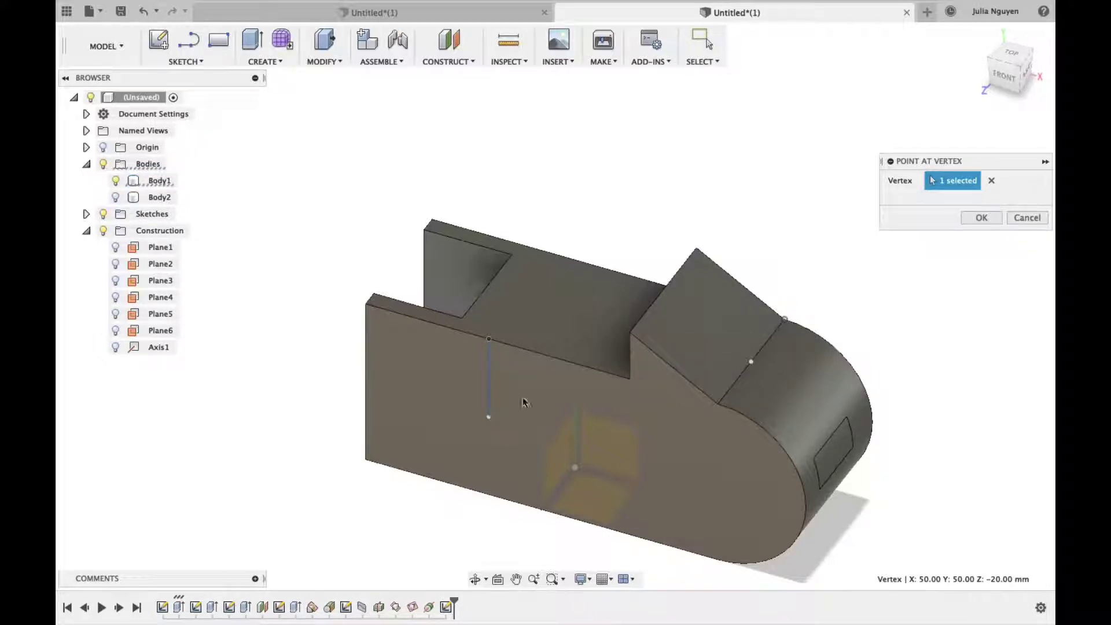
click(488, 417)
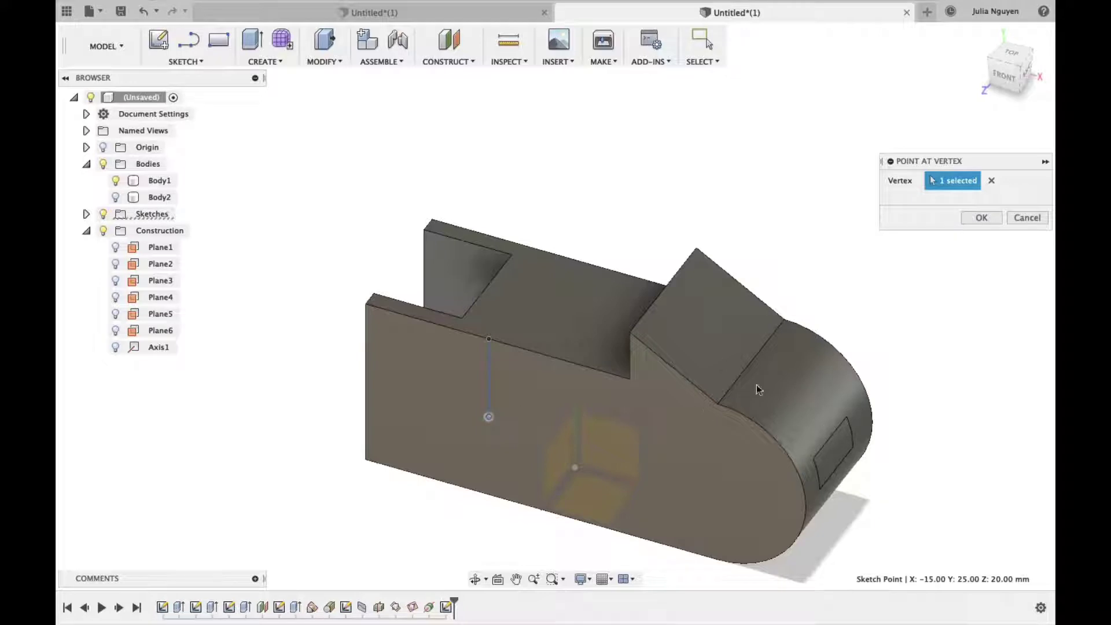
click(629, 333)
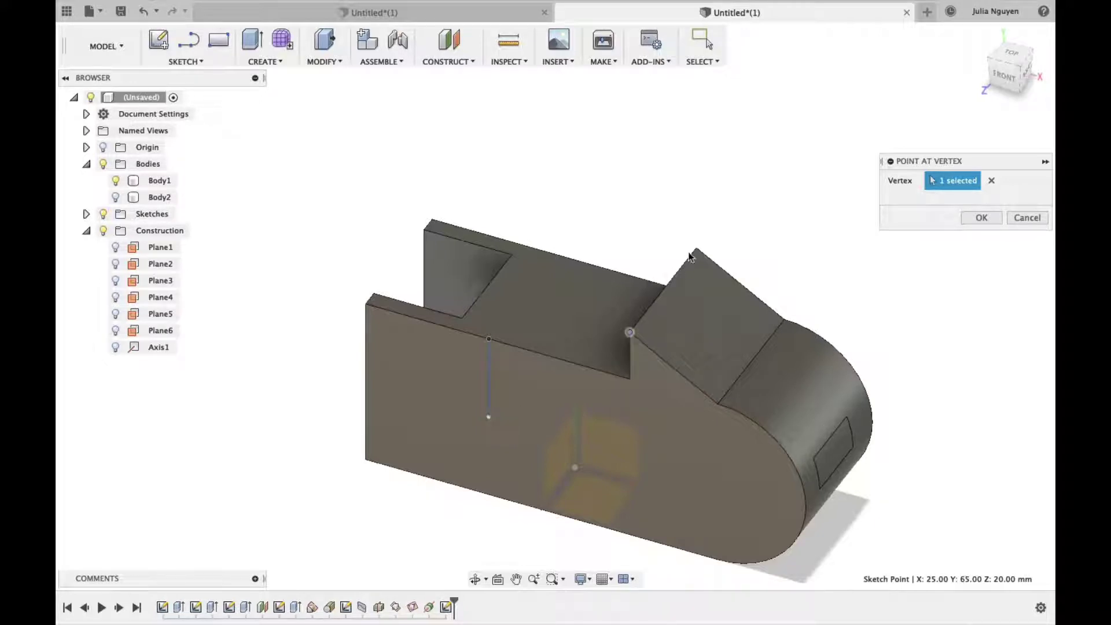
click(1018, 218)
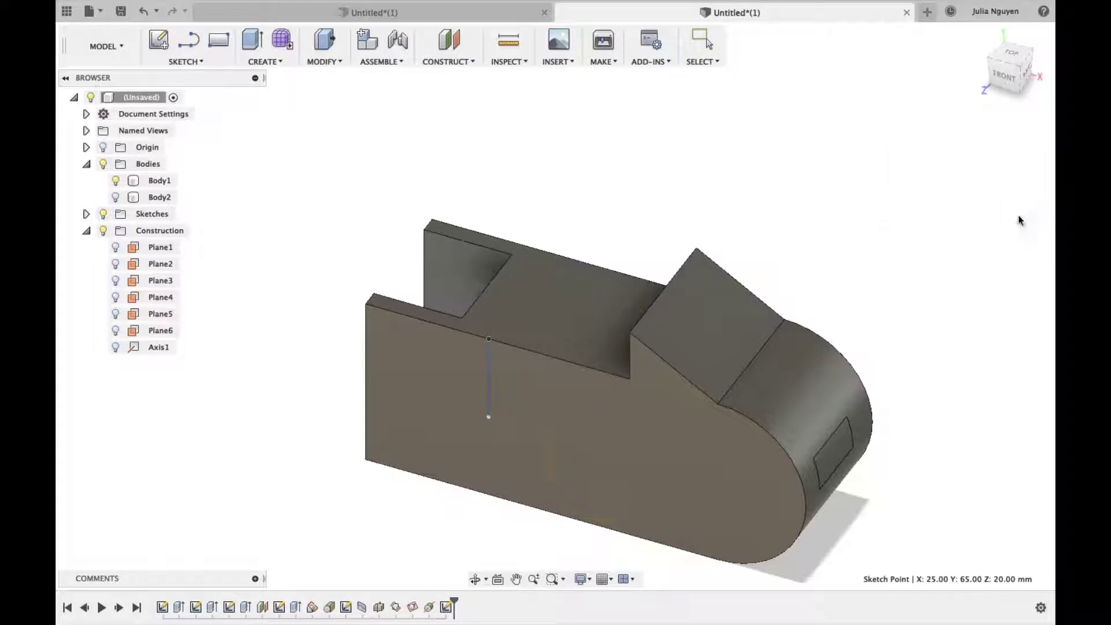
- Try a point through two edges using the peak edge and notch line, then discard it
click(446, 62)
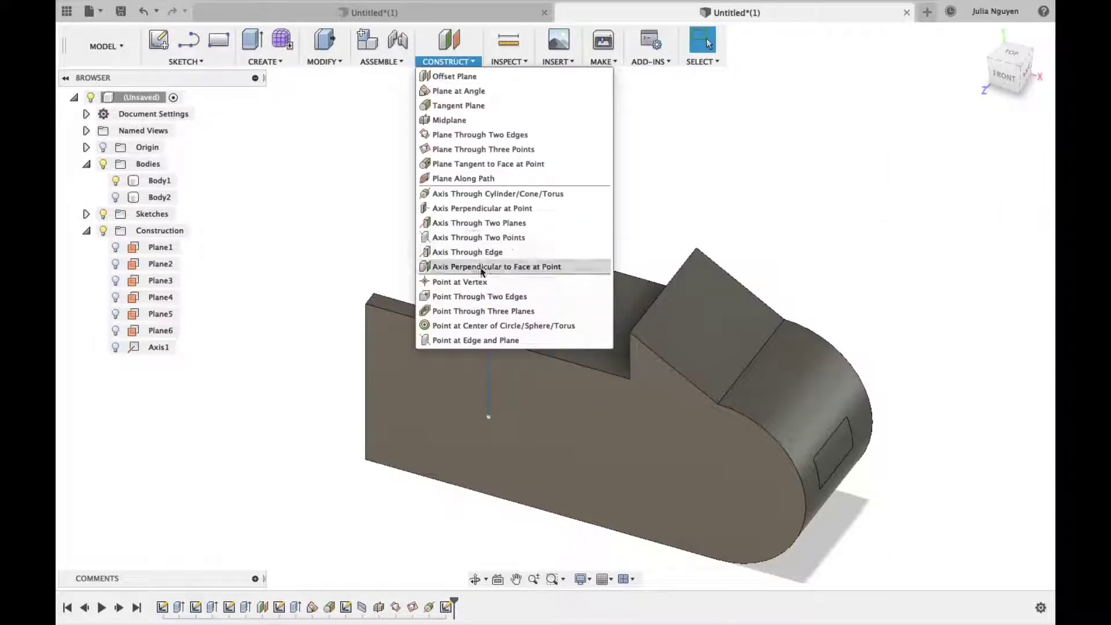
click(491, 302)
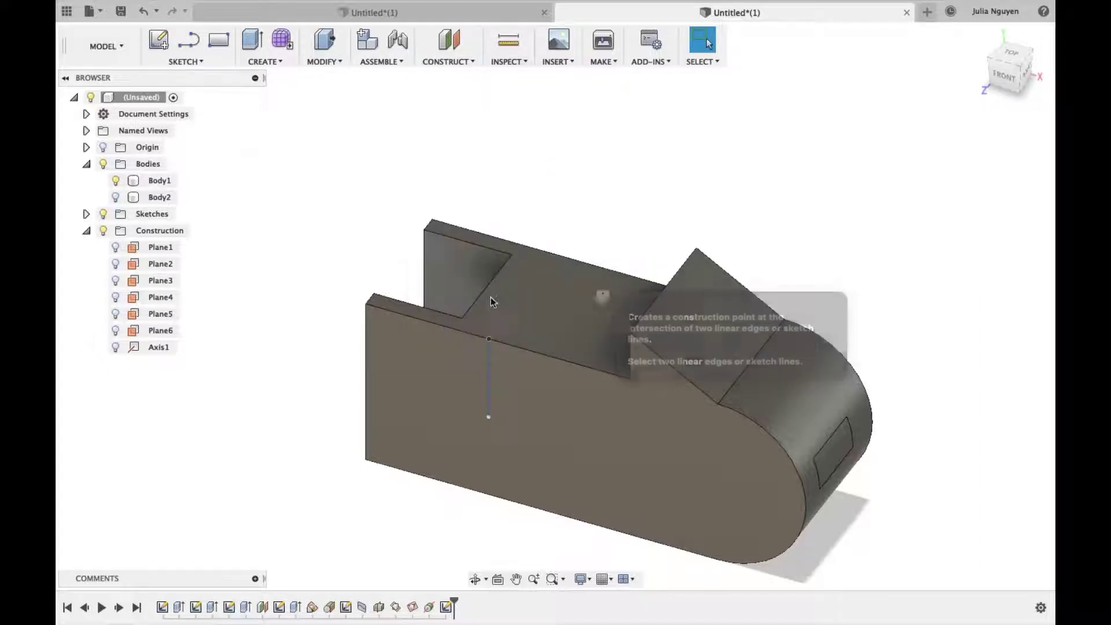
click(642, 307)
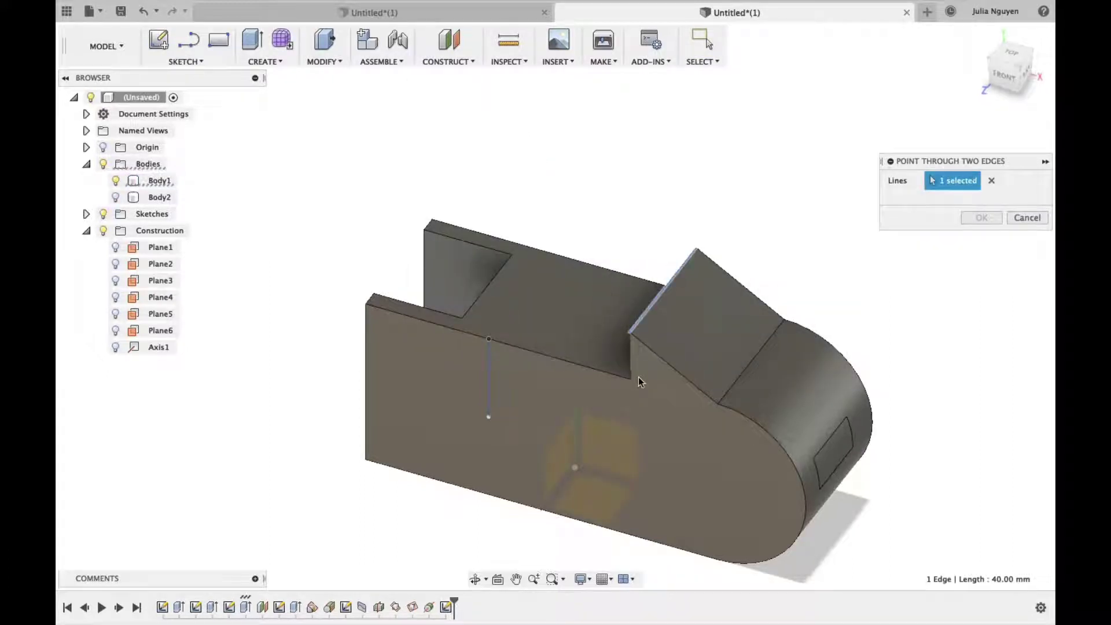
click(631, 363)
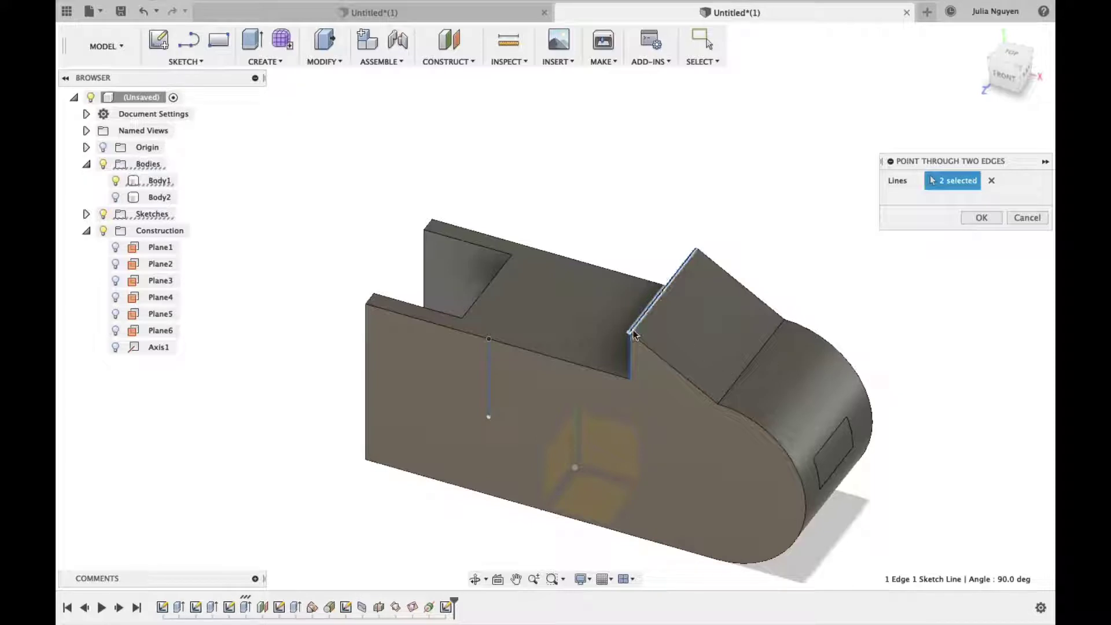
click(1028, 218)
- Create Point1 through the front face's slanted edge and left vertical edge
click(459, 64)
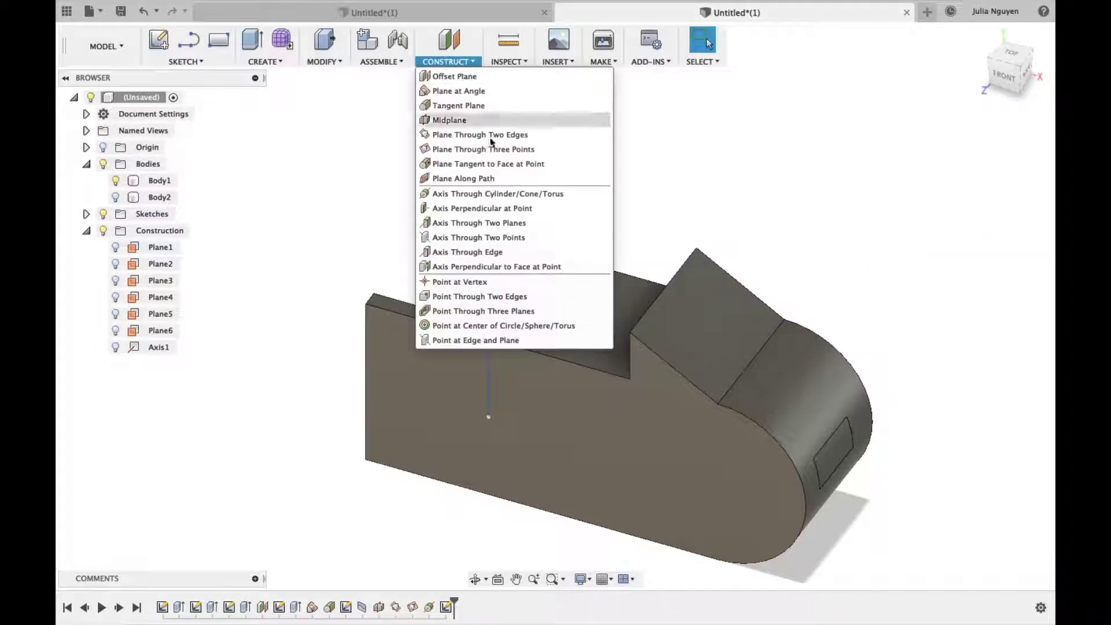
click(497, 297)
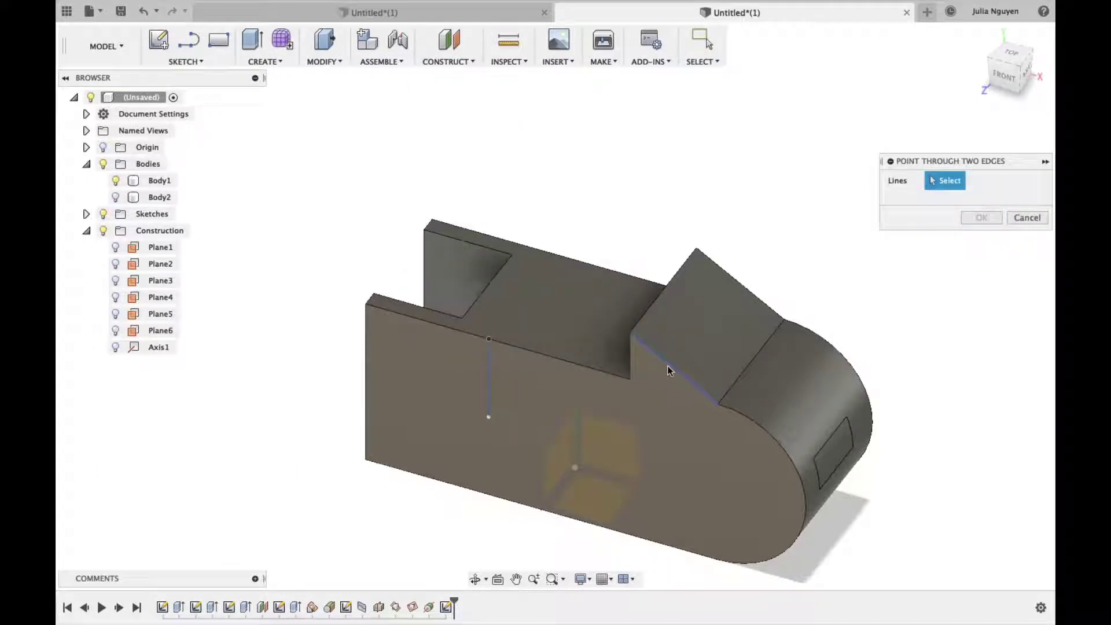
click(668, 371)
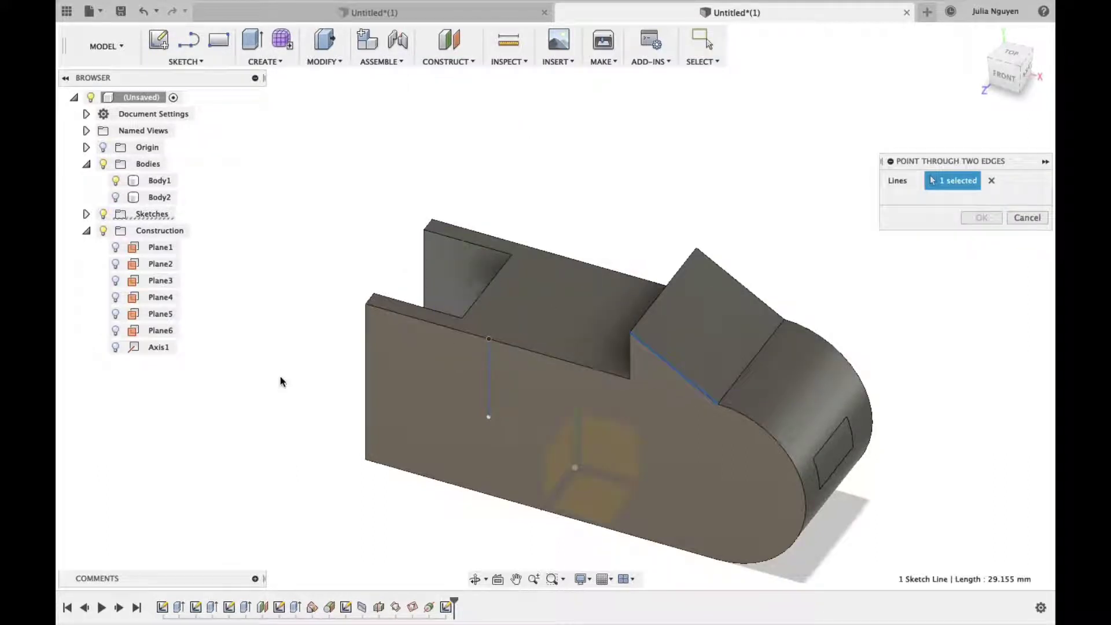
click(366, 345)
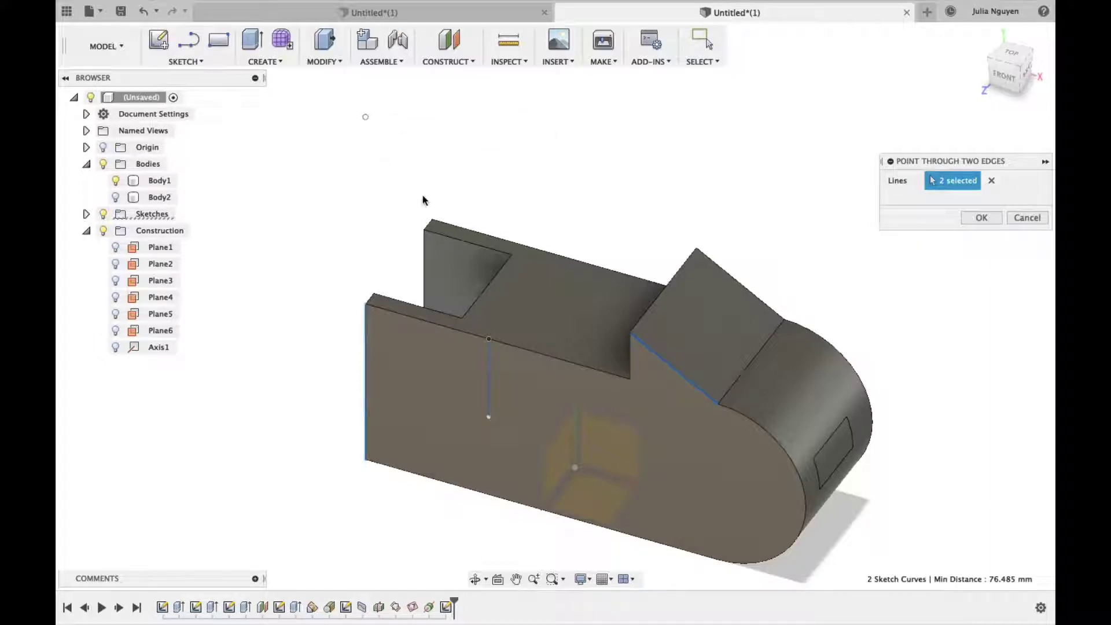
shift+middle_drag(411, 188, 397, 178)
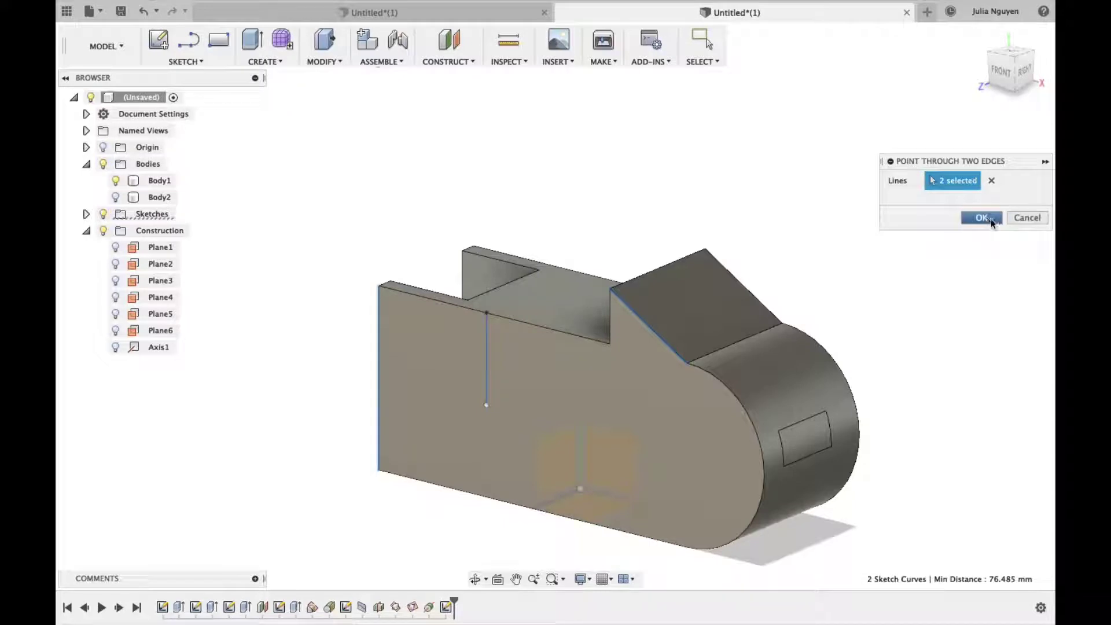
click(982, 218)
middle_drag(315, 199, 317, 229)
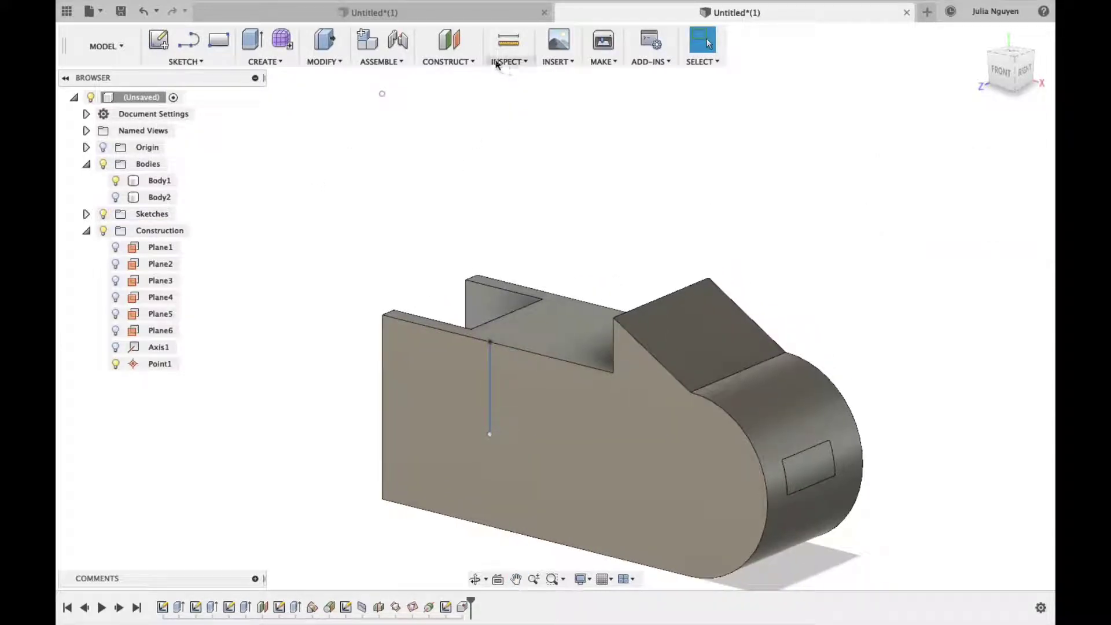
- Try a point through three planes on the sloped top, front and inner faces, then cancel
click(448, 61)
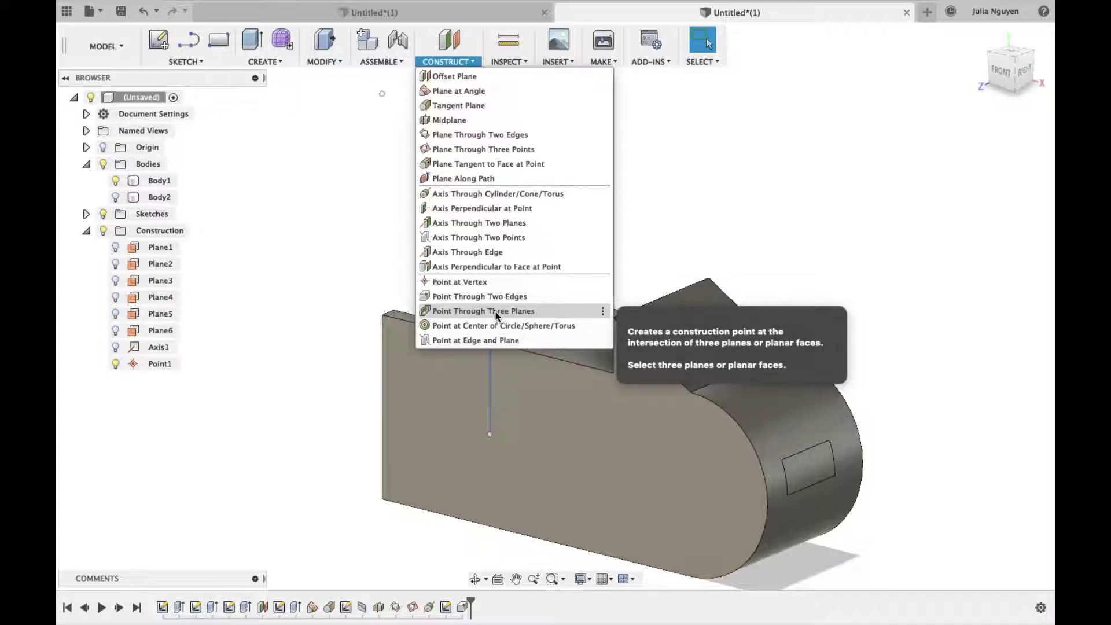
click(499, 312)
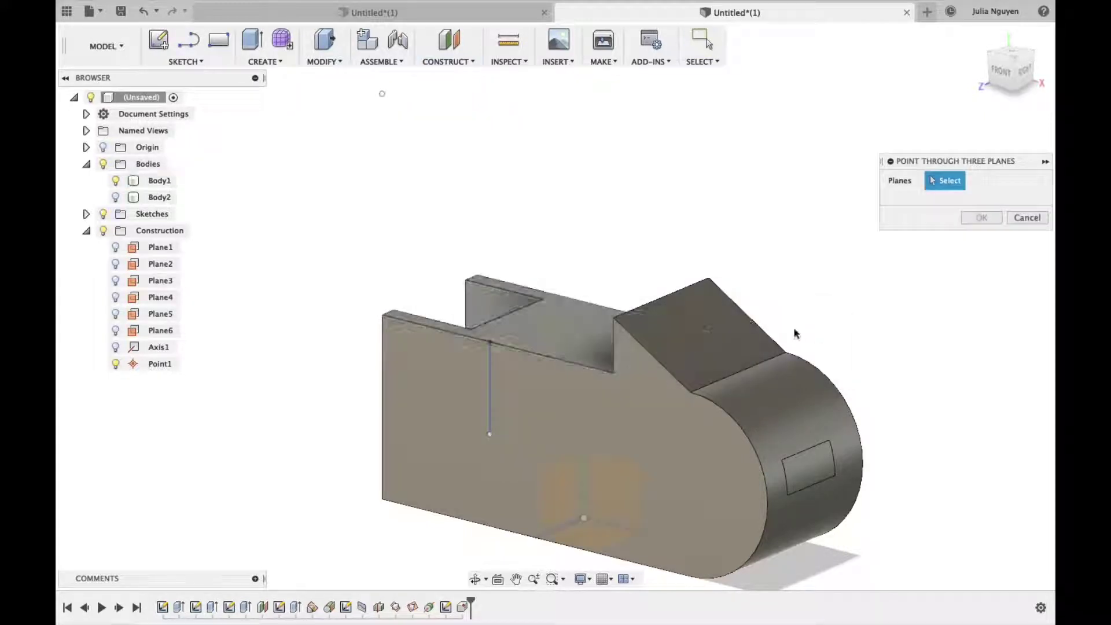
click(679, 322)
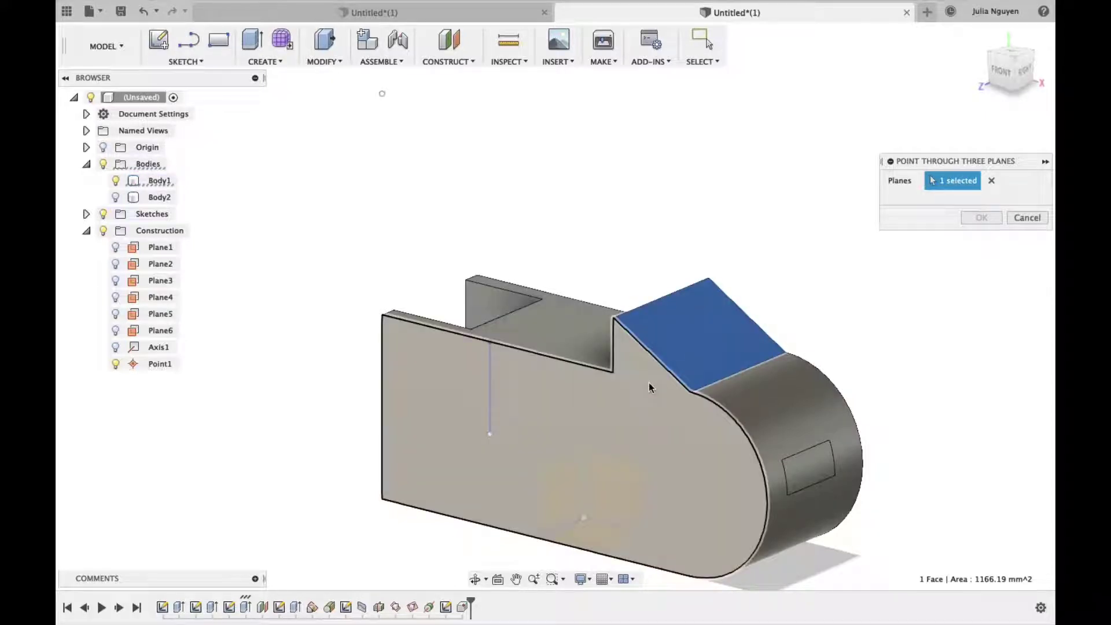
click(651, 385)
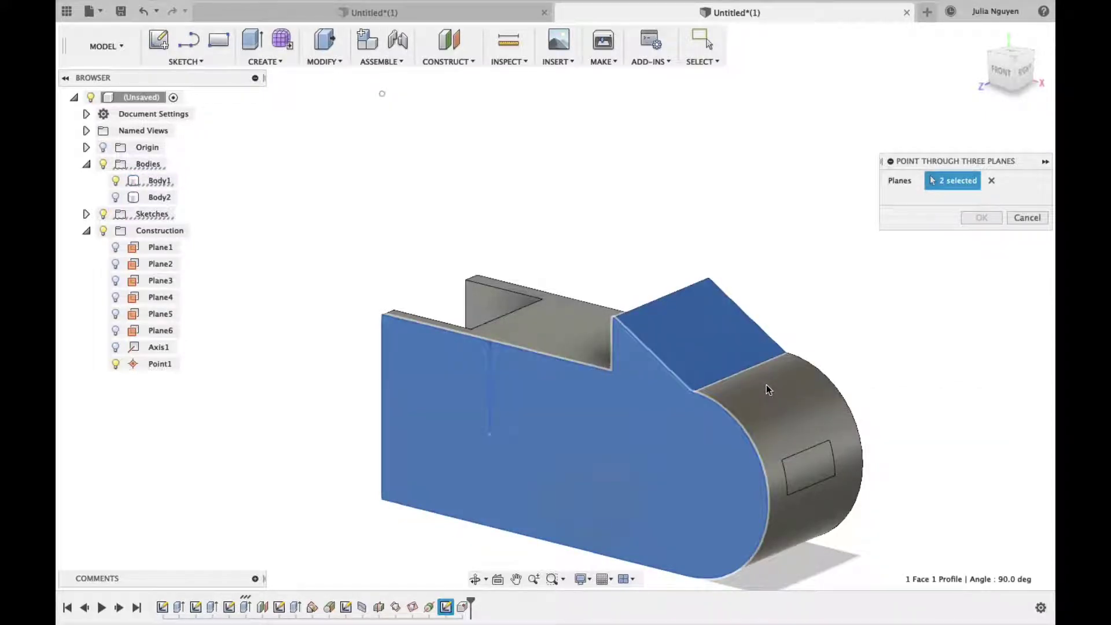
click(599, 364)
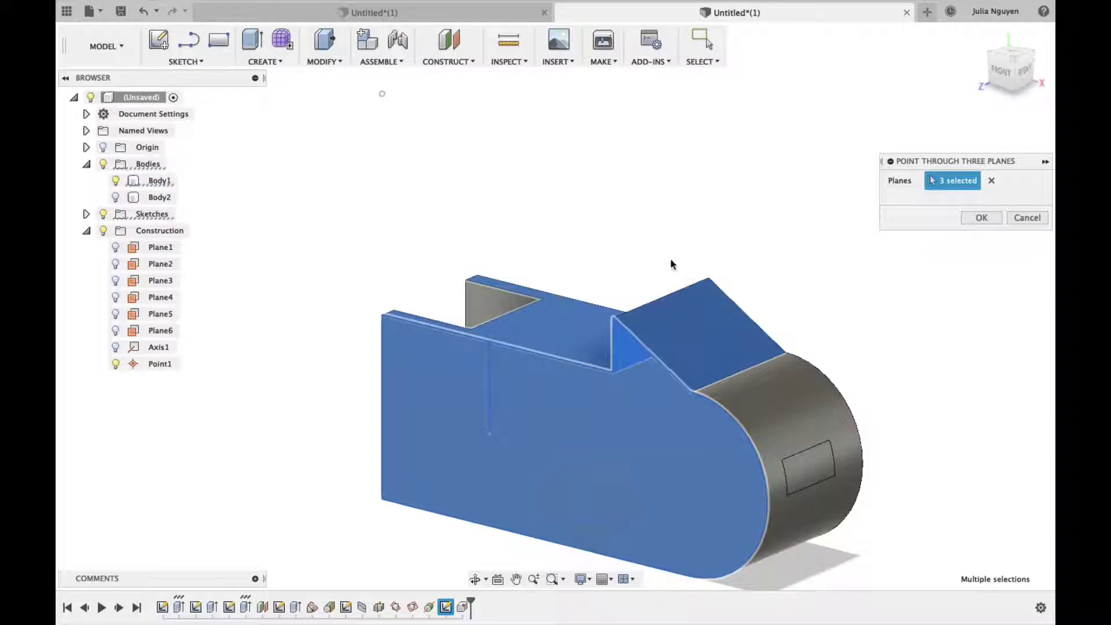
mouse_move(667, 255)
shift+middle_down()
mouse_move(708, 275)
mouse_move(868, 232)
shift+middle_up()
click(1033, 219)
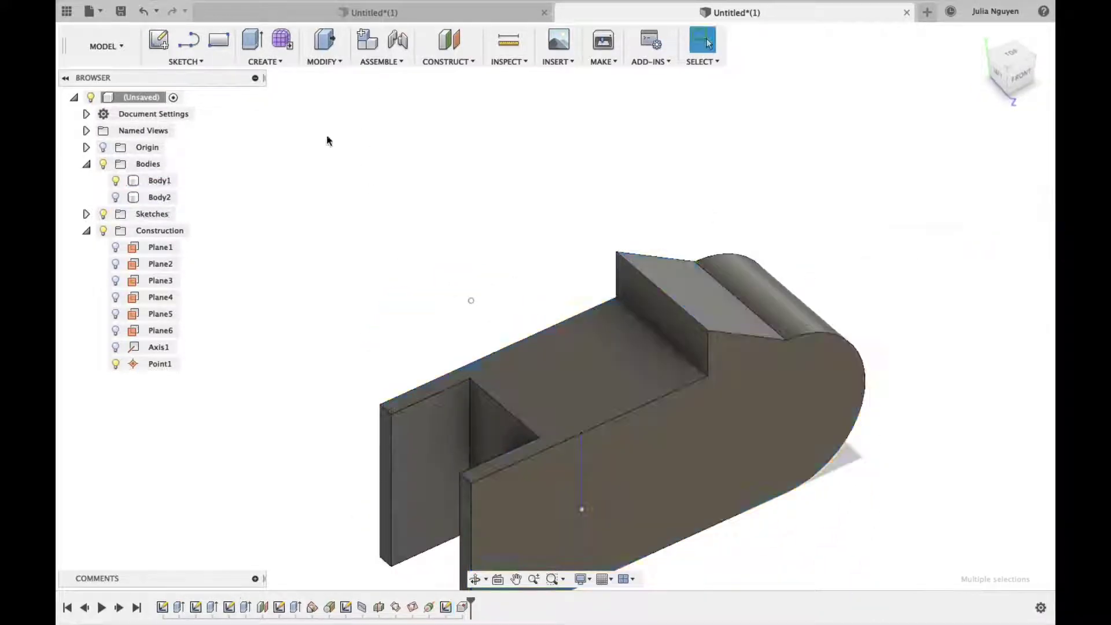
- Create Point2 through the sloped top face, vertical step face and large side face
click(447, 62)
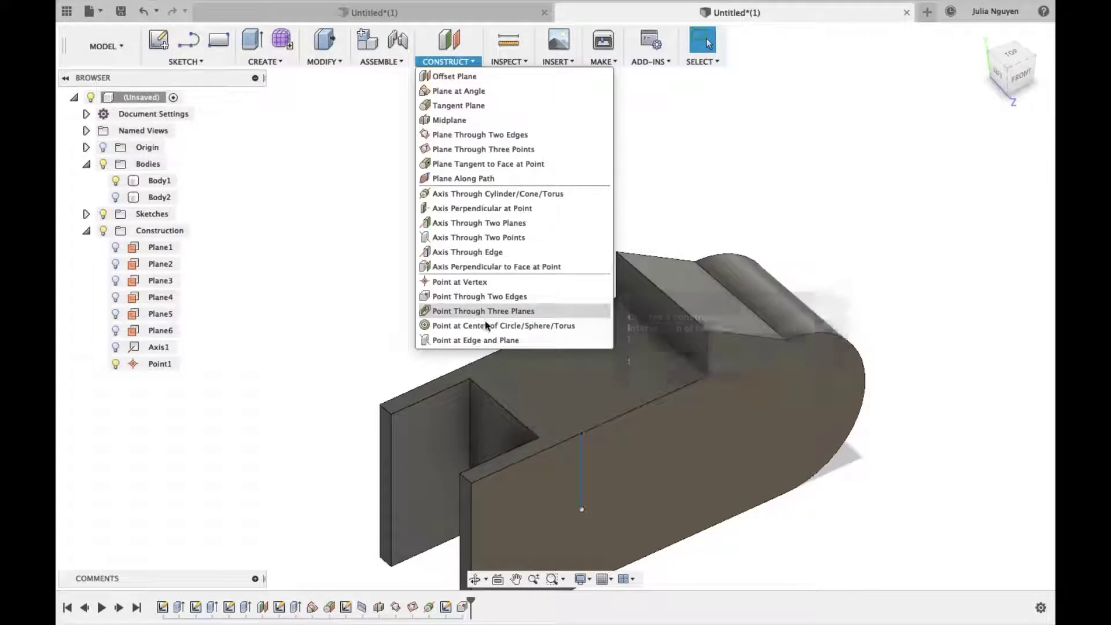
click(504, 312)
click(724, 298)
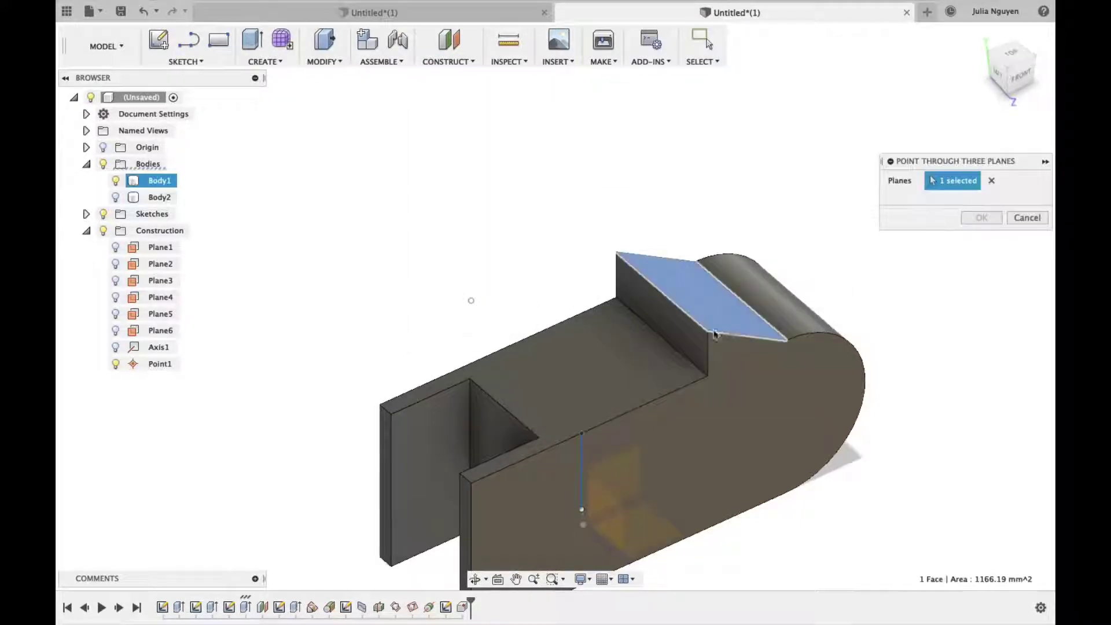
click(694, 356)
click(737, 363)
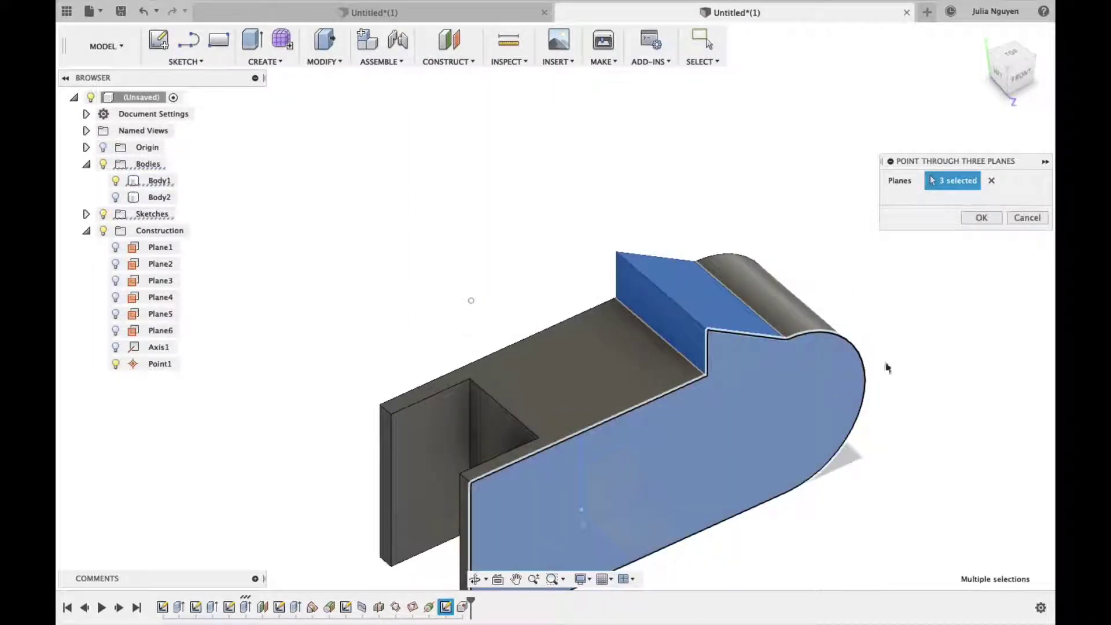
shift+middle_drag(897, 363, 660, 446)
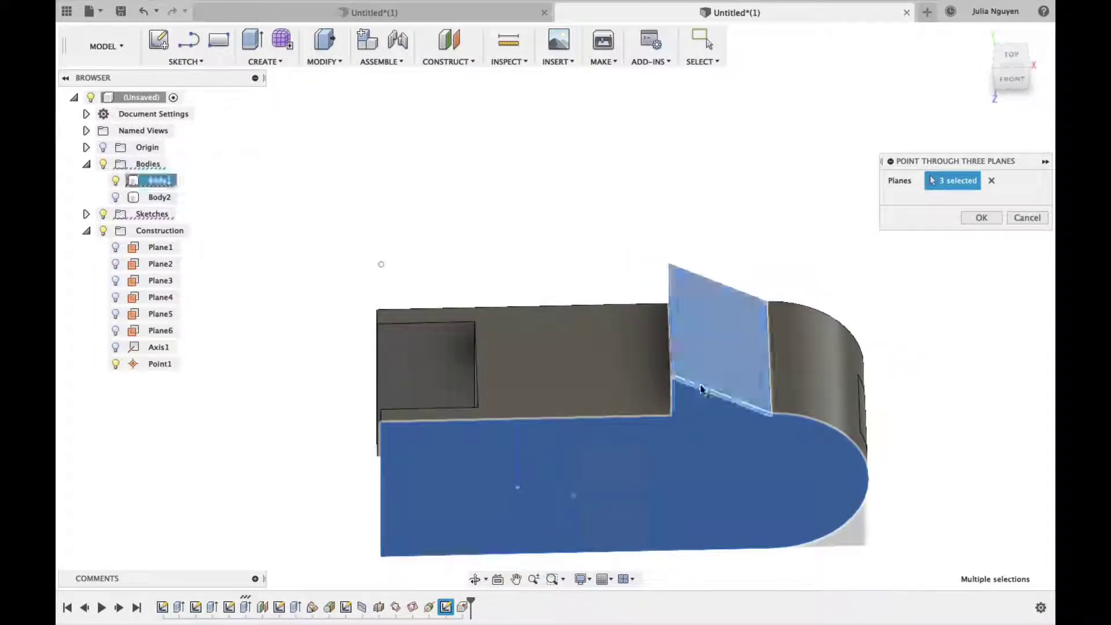
click(981, 218)
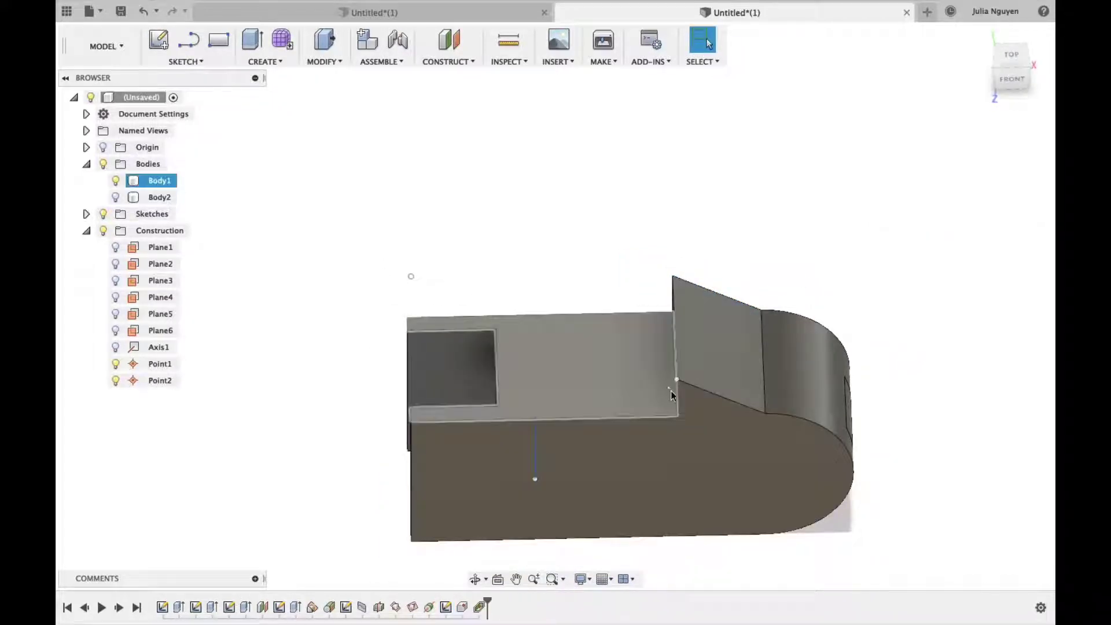
scroll(680, 380, down, 2)
scroll(680, 379, up, 5)
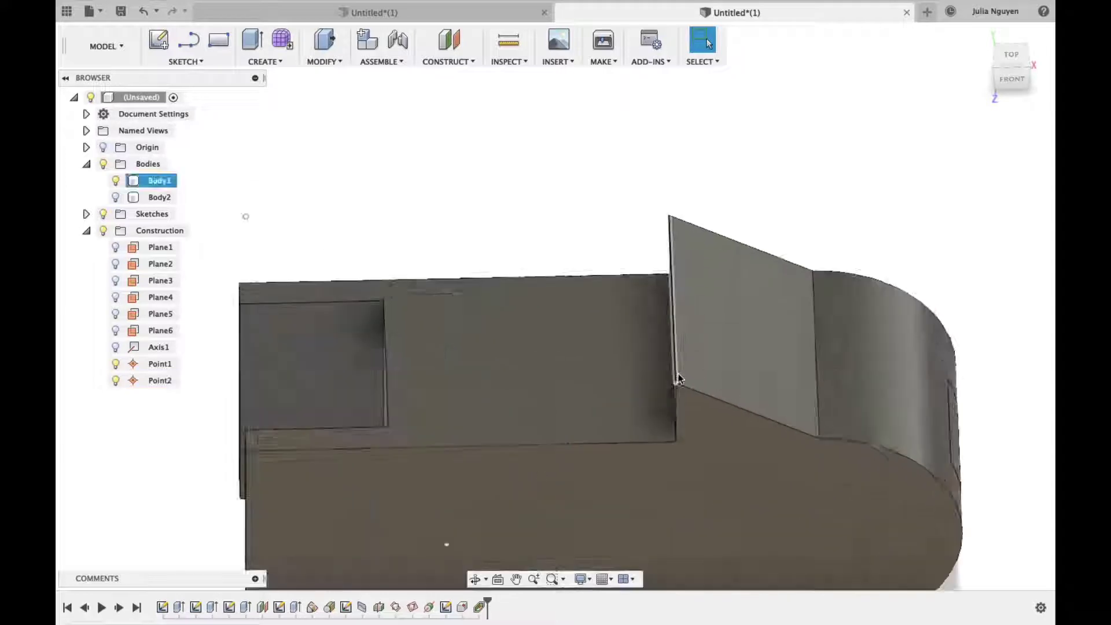
shift+middle_drag(459, 208, 480, 211)
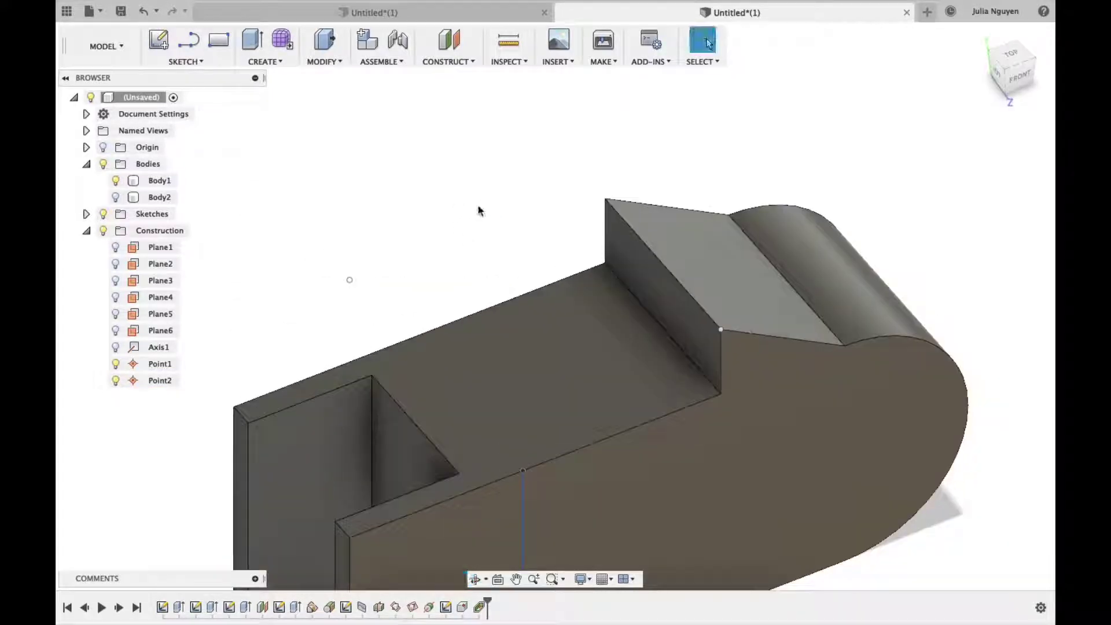
- Create Point3 at the centre of the rounded end's 25 mm radius arc edge
click(450, 64)
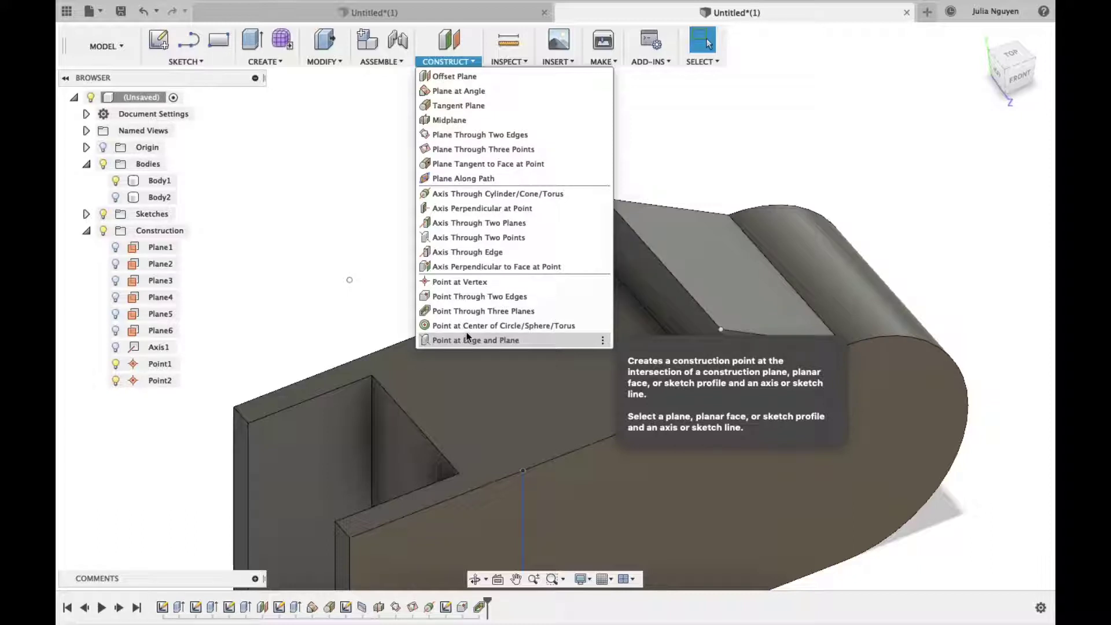
click(467, 325)
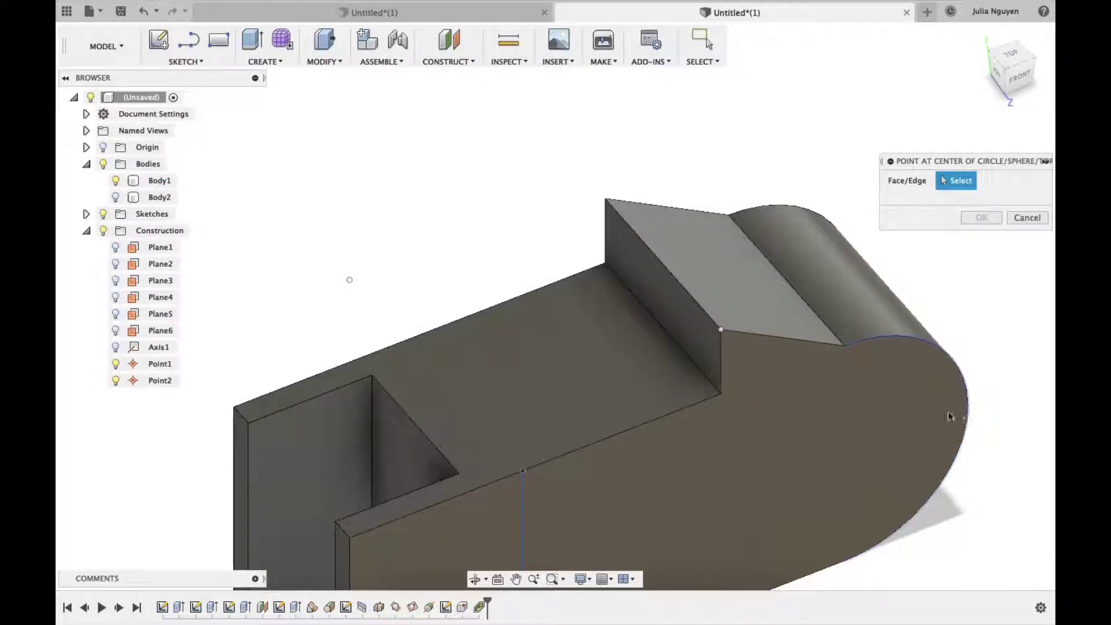
click(873, 342)
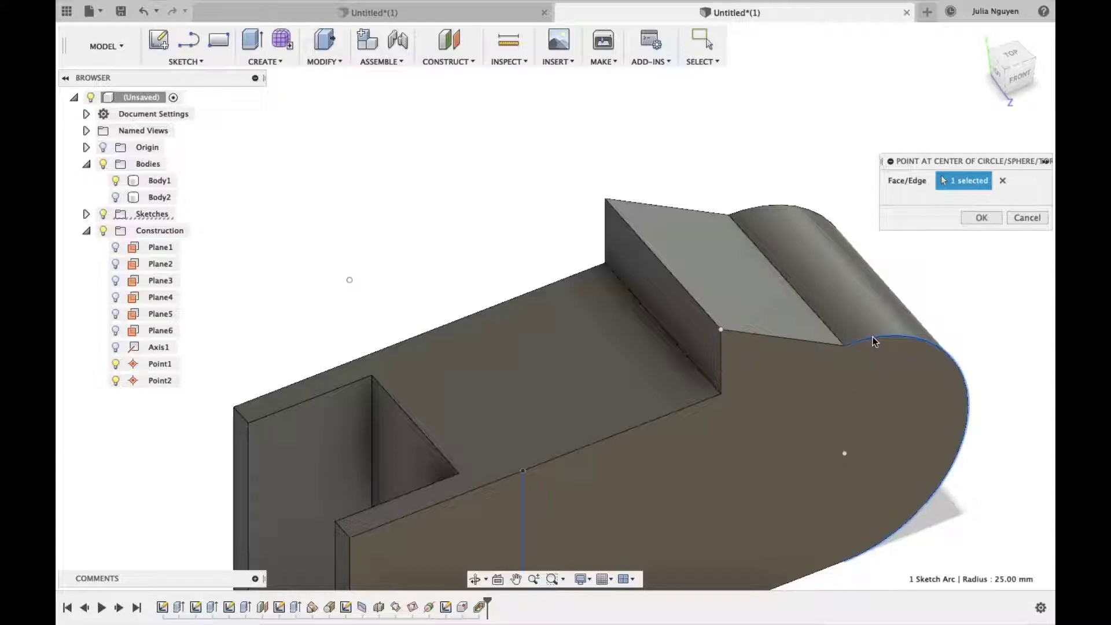
shift+middle_drag(963, 523, 856, 387)
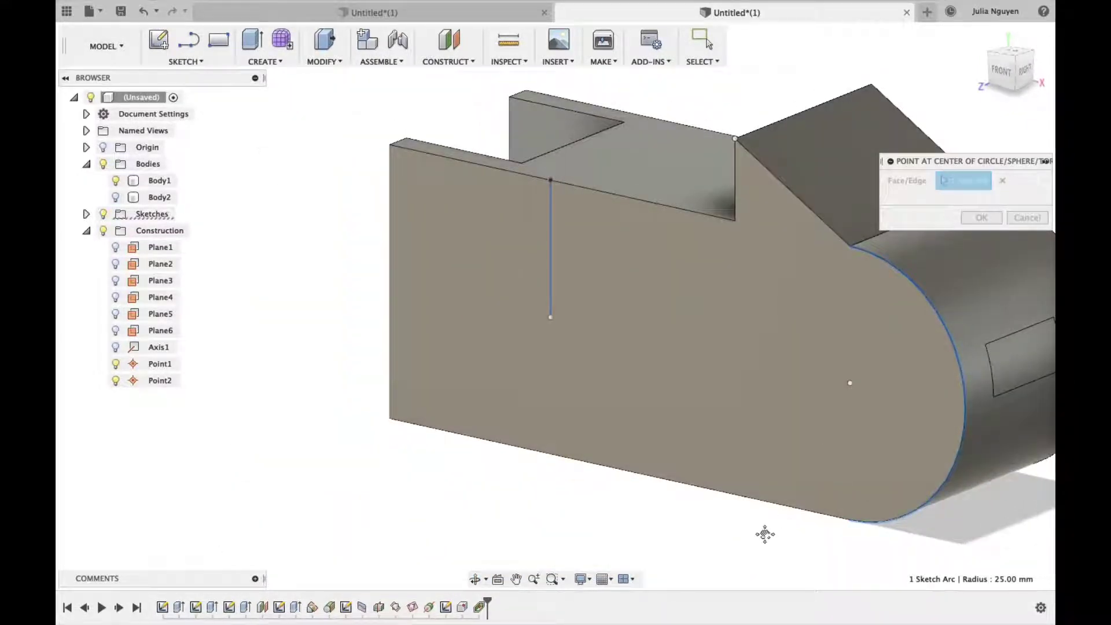
middle_drag(764, 533, 461, 462)
shift+middle_drag(922, 464, 806, 486)
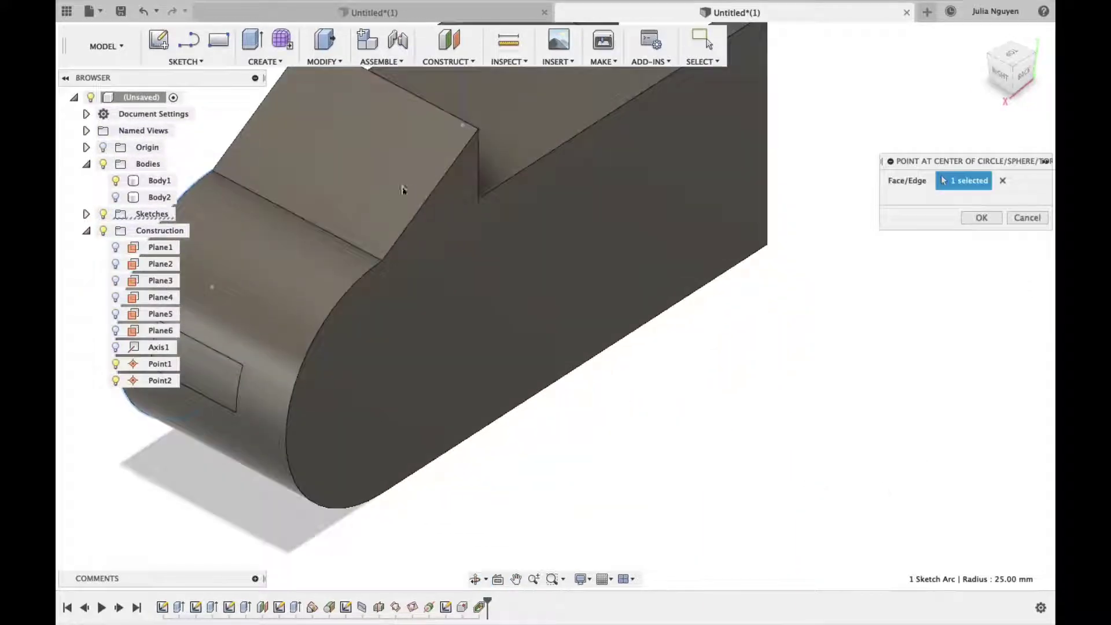
click(364, 279)
shift+middle_drag(555, 489, 642, 480)
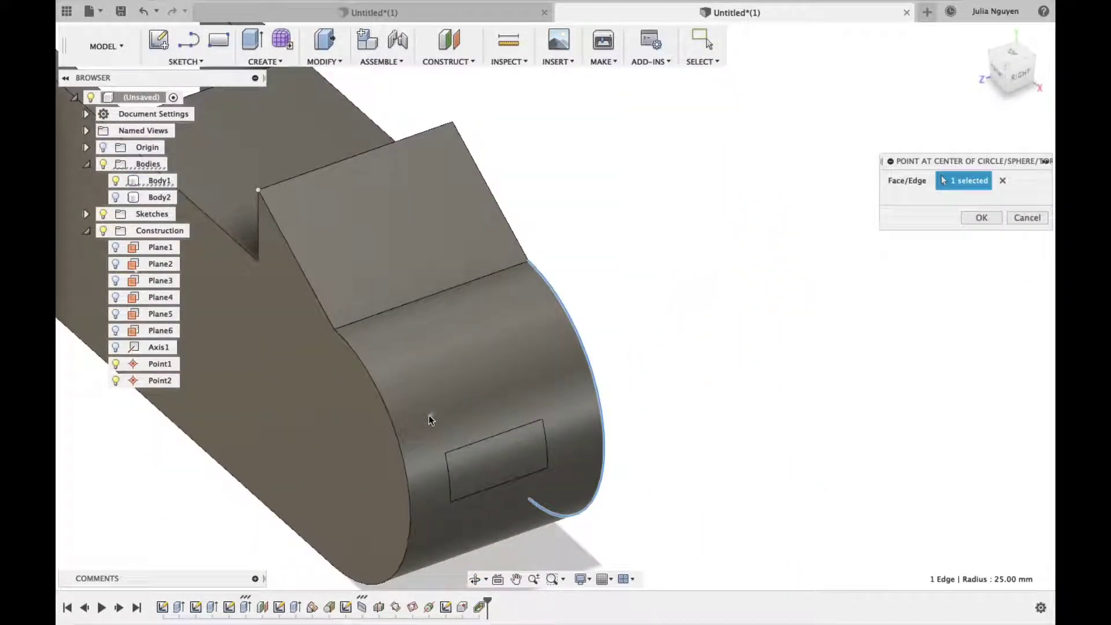
shift+middle_drag(758, 504, 793, 453)
mouse_move(705, 414)
shift+middle_down()
mouse_move(702, 441)
mouse_move(835, 356)
shift+middle_up()
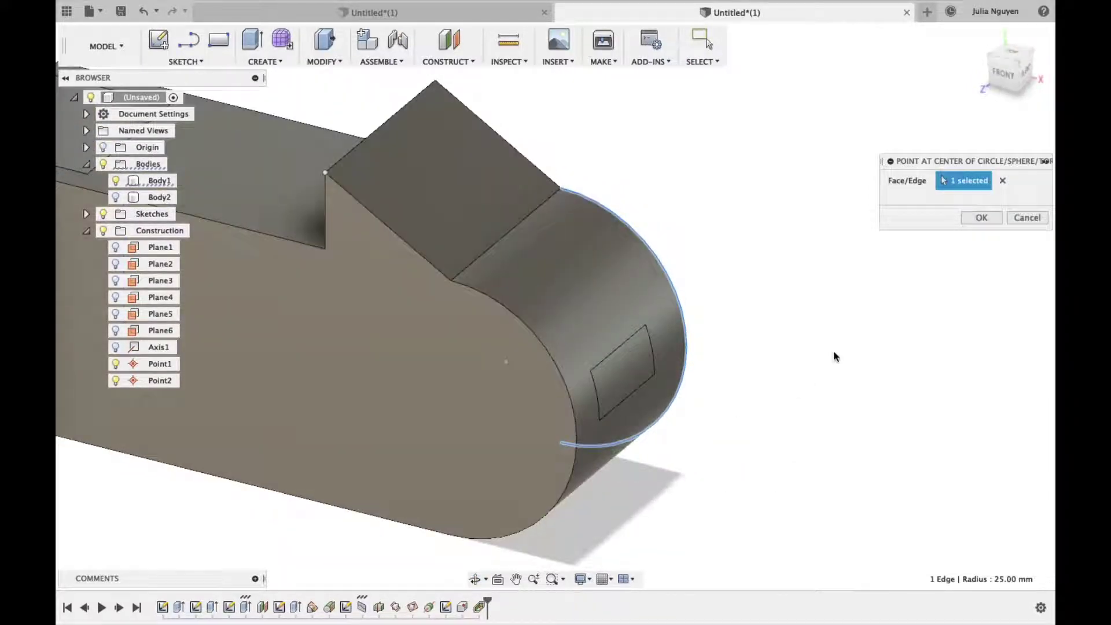
click(980, 217)
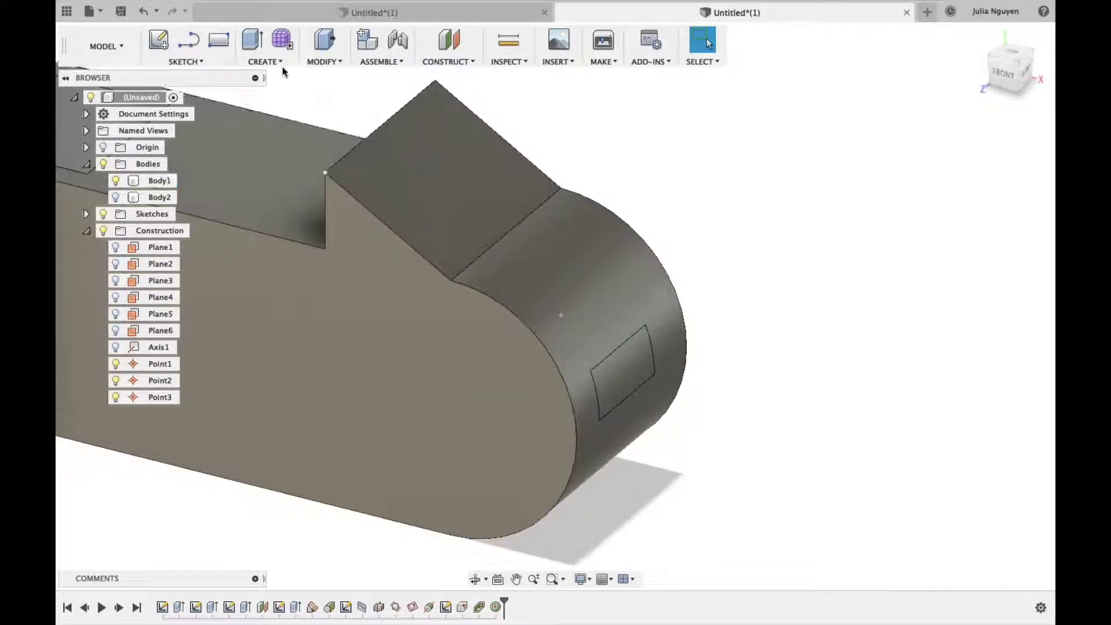
- Create Point4 using Point at Edge and Plane, from the flat top face and the sketch line
click(420, 62)
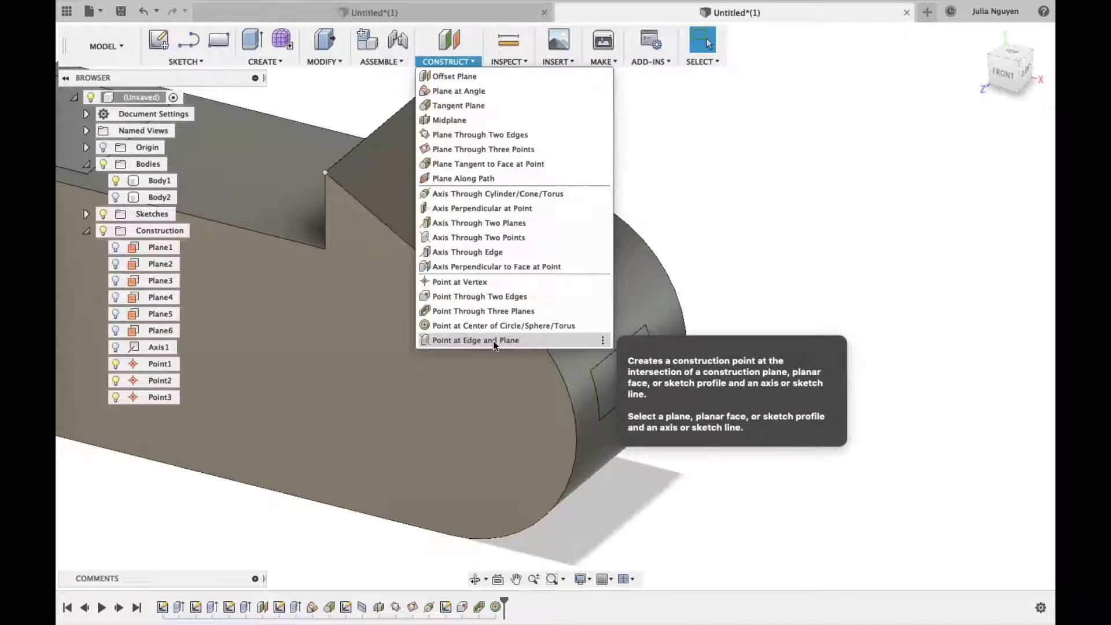
click(536, 342)
middle_drag(729, 508, 849, 541)
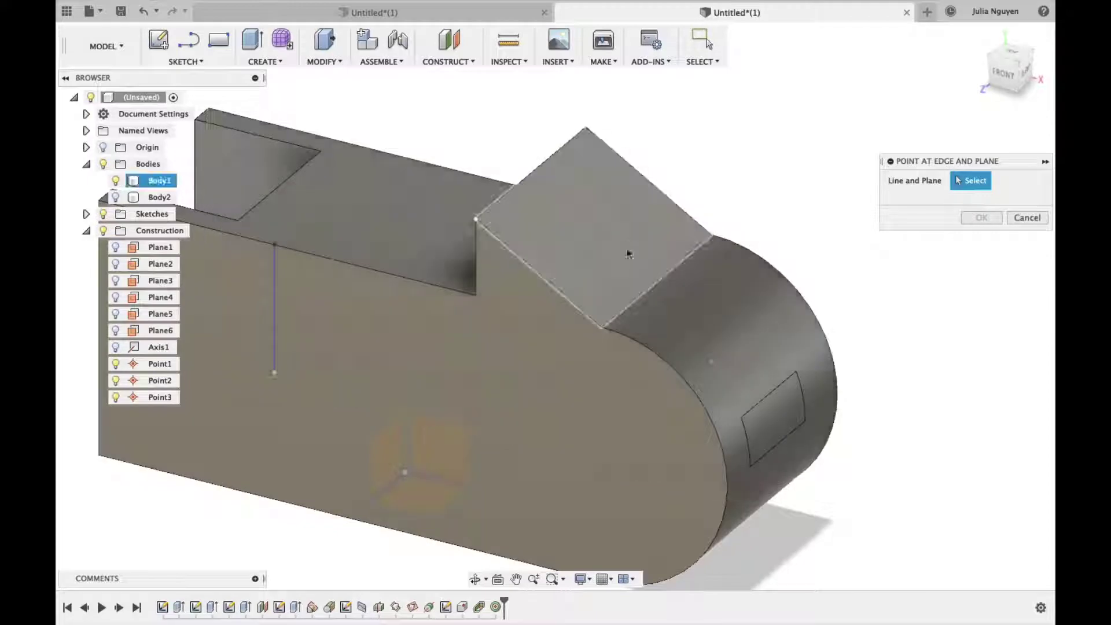
shift+middle_drag(716, 250, 841, 250)
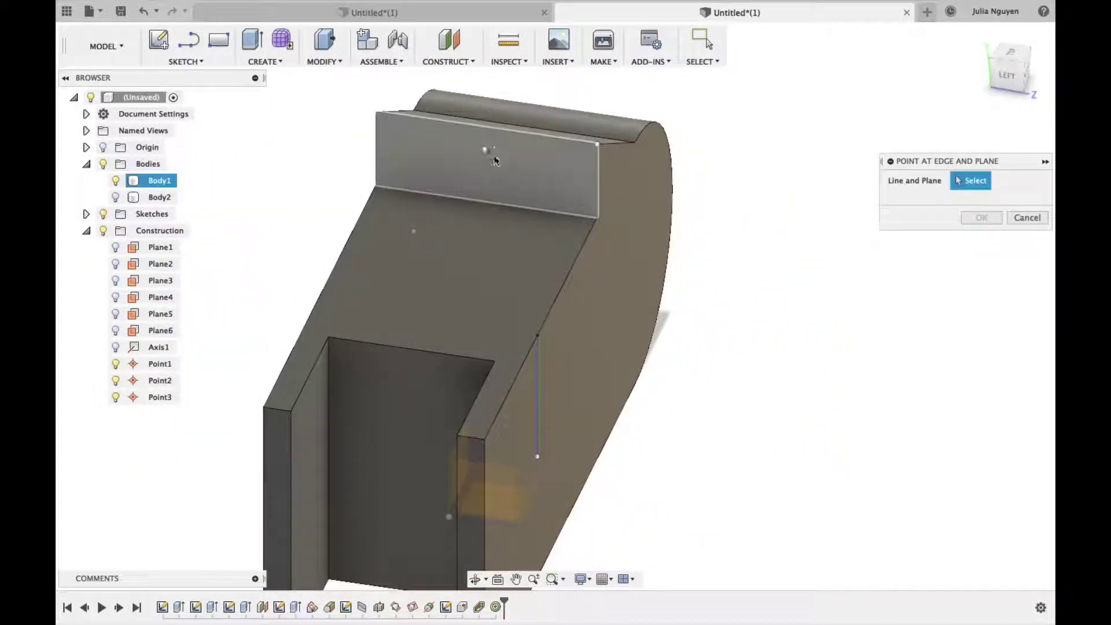
click(472, 272)
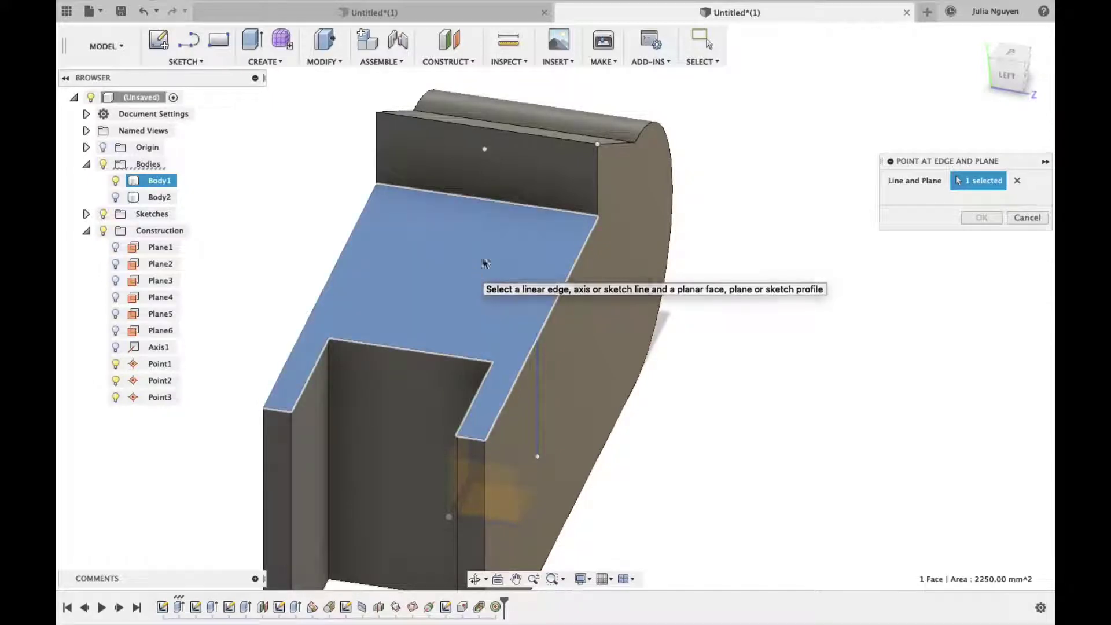
click(599, 201)
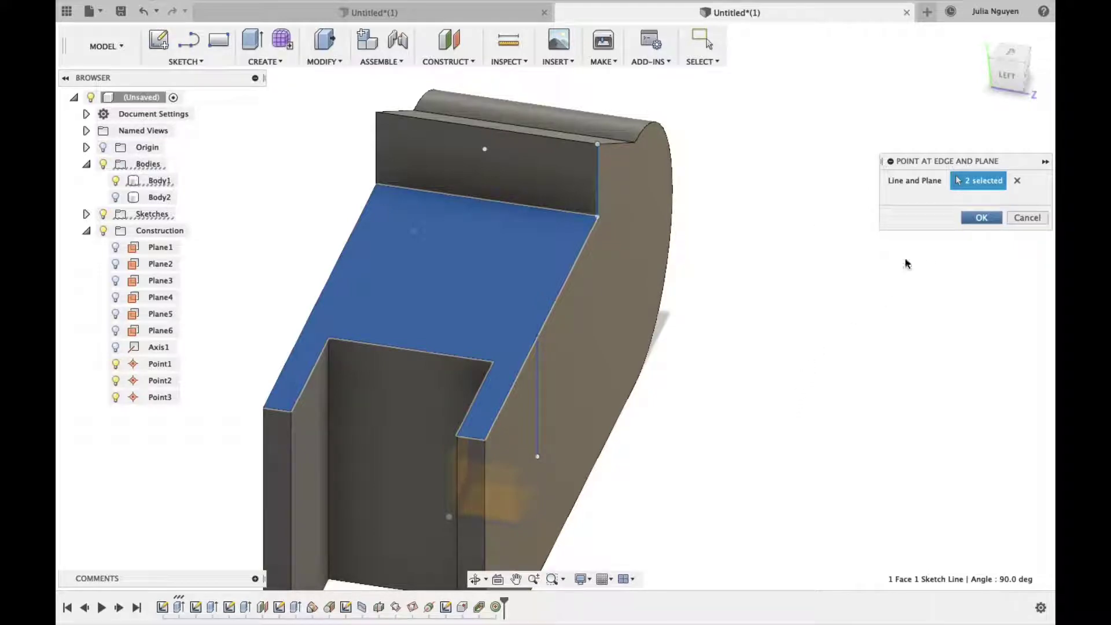
click(977, 225)
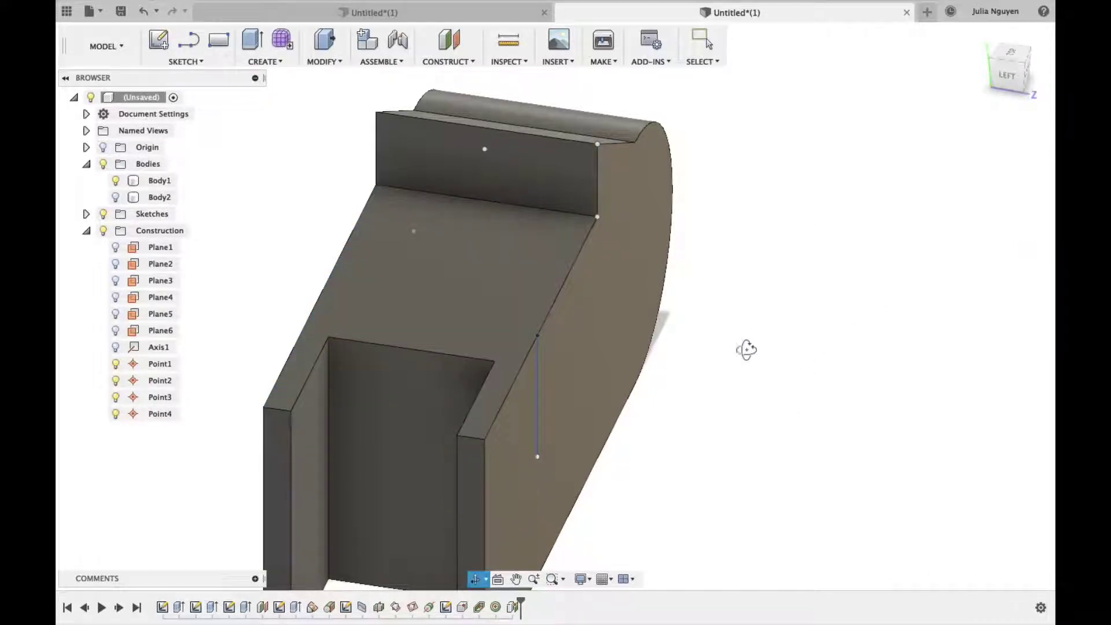
mouse_move(744, 347)
shift+middle_down()
mouse_move(702, 402)
mouse_move(620, 394)
mouse_move(408, 428)
mouse_move(794, 387)
shift+middle_up()
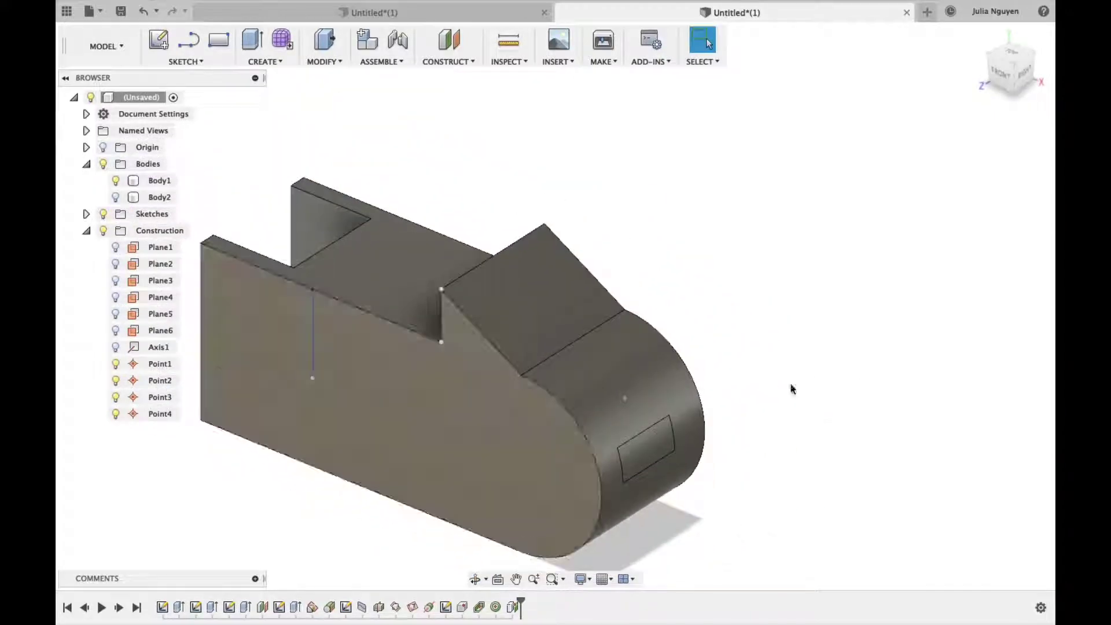
mouse_move(714, 471)
shift+middle_down()
mouse_move(803, 363)
mouse_move(801, 380)
mouse_move(726, 469)
mouse_move(773, 326)
mouse_move(836, 278)
shift+middle_up()
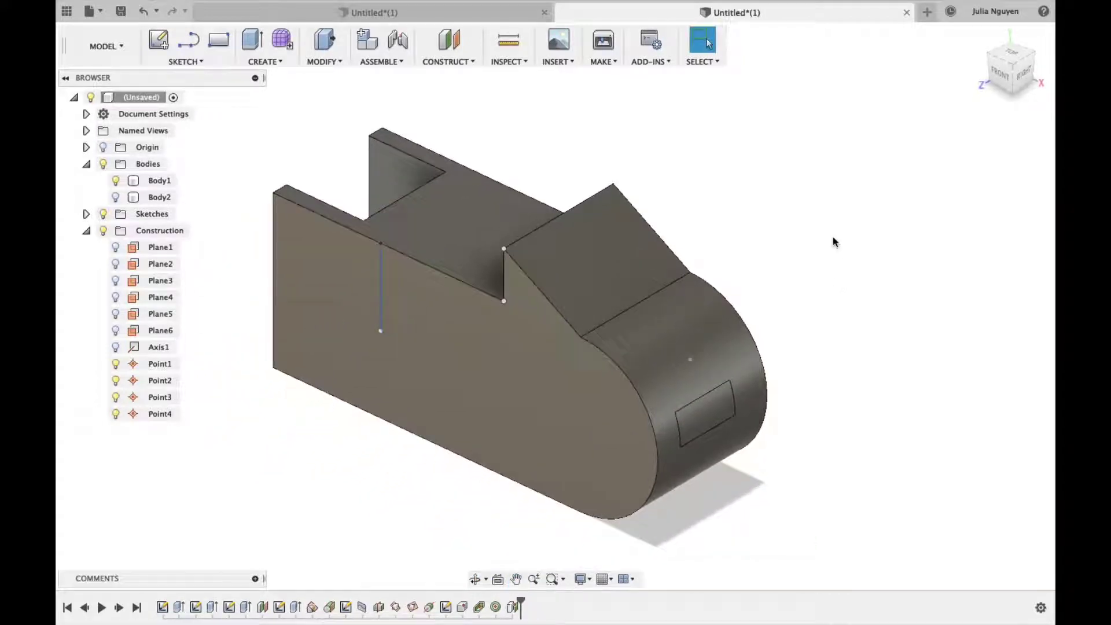